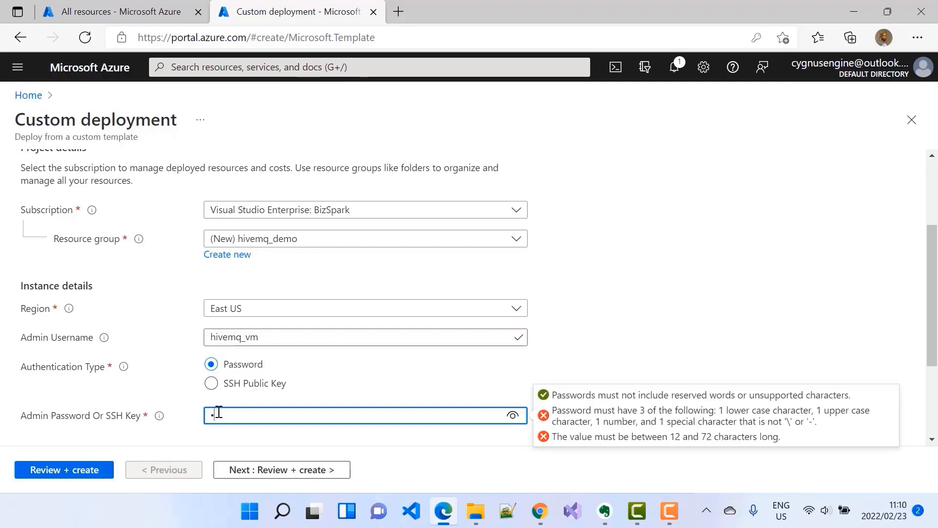
# Paste the admin password into the Admin Password field.
pyautogui.write('•')
pyautogui.hotkey('ctrl', 'v')
# Set the Hivemq Version to 4.7.4 and clear the Number Of Instances field.
pyautogui.scroll(-2, 700, 350)
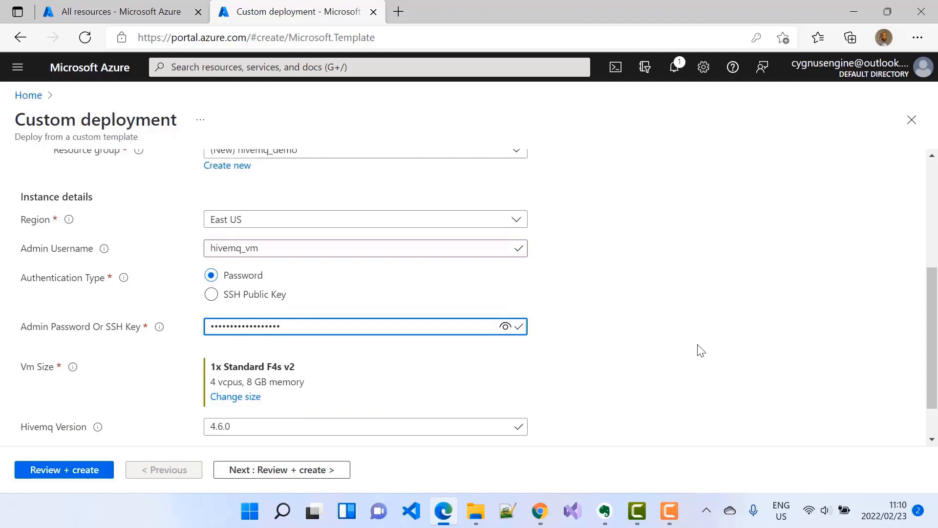
pyautogui.scroll(-1, 701, 351)
pyautogui.click(224, 375)
pyautogui.press('BackSpace')
pyautogui.press('BackSpace')
pyautogui.press('BackSpace')
pyautogui.write('7.')
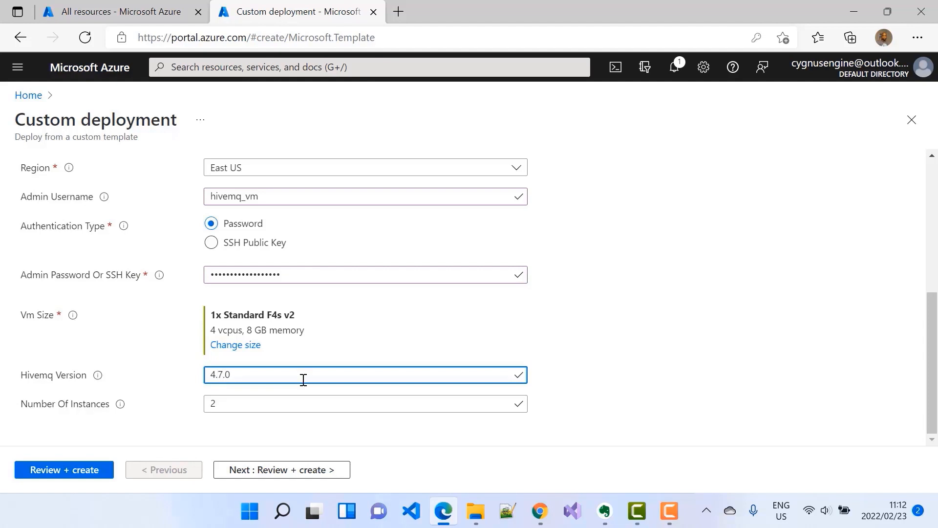
pyautogui.write('4')
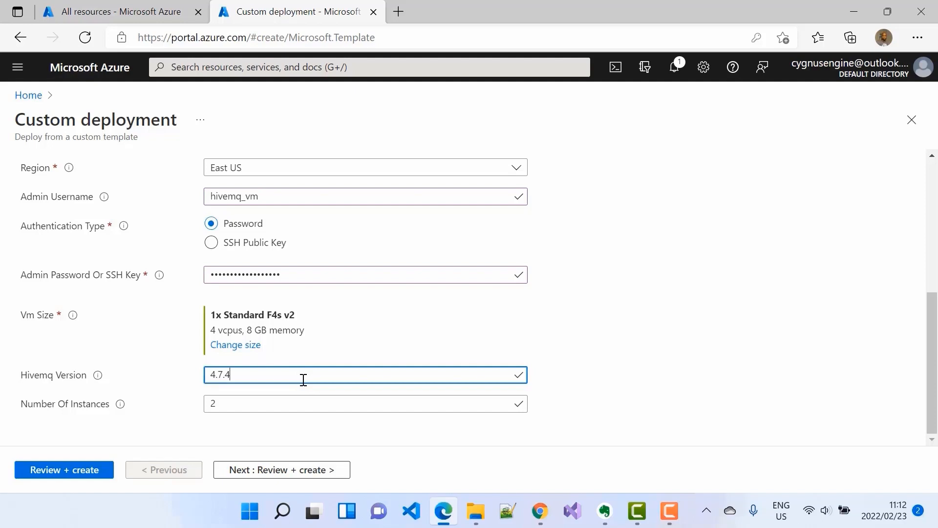
pyautogui.click(226, 403)
pyautogui.press('BackSpace')
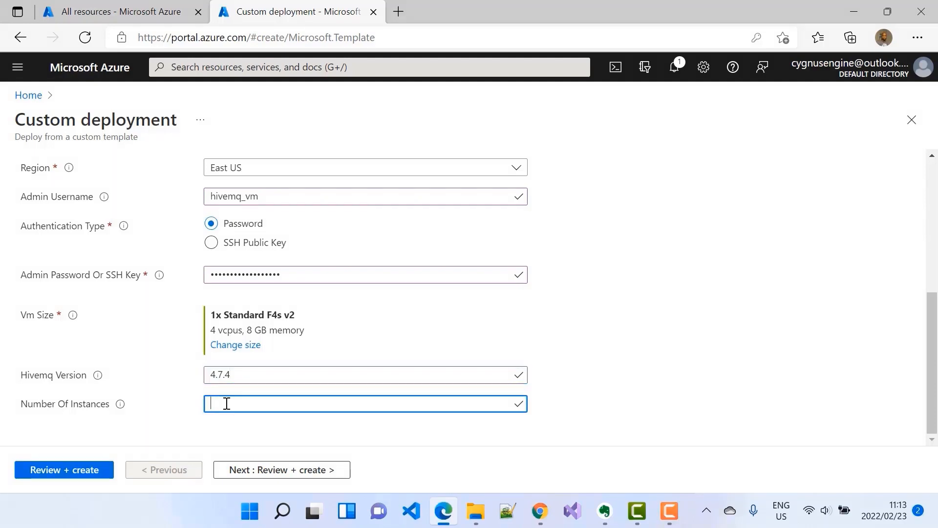
# Run Review + create on the custom deployment and create it.
pyautogui.click(75, 470)
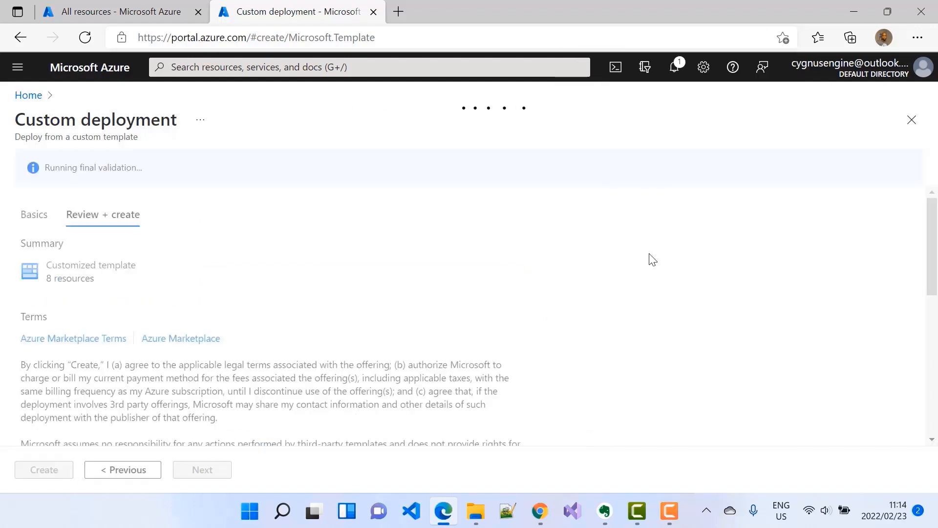
pyautogui.scroll(-5, 657, 266)
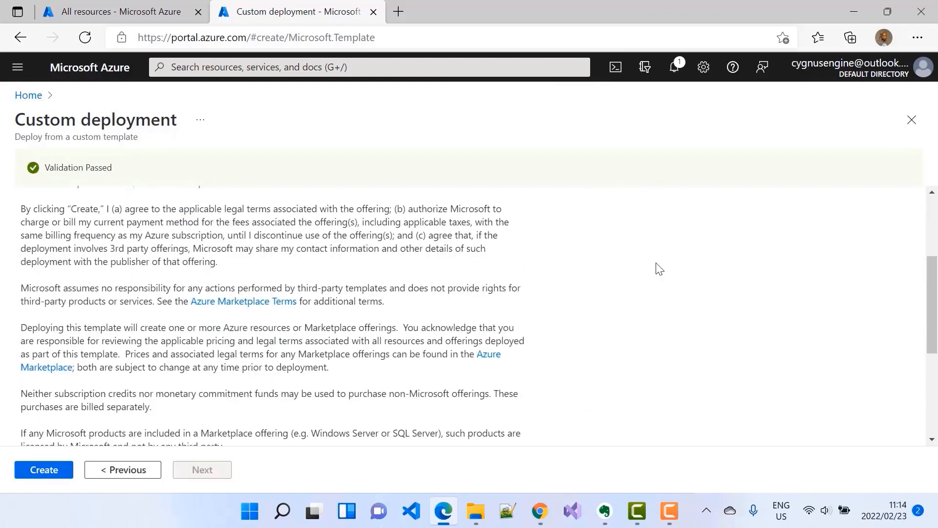
pyautogui.click(39, 472)
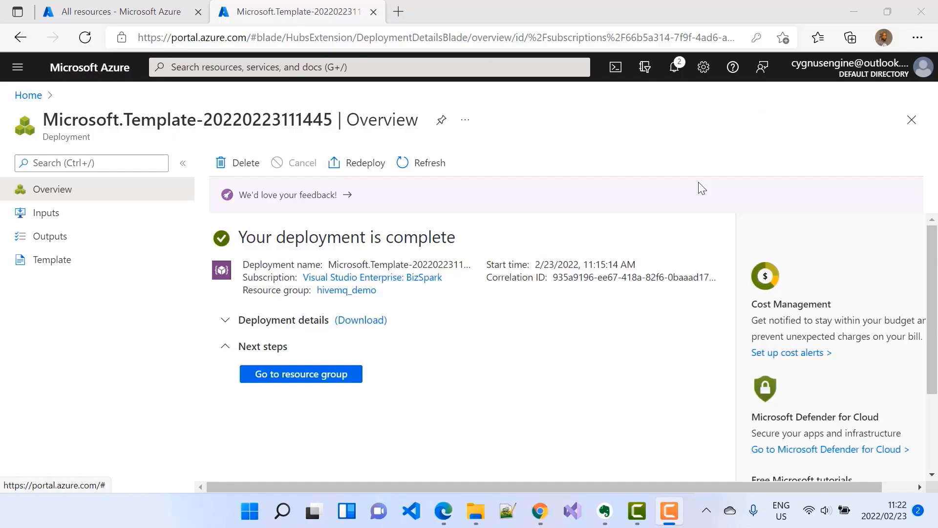
# Open the hivemq_demo resource group and its hivemq-lbpublic-ip public IP address resource.
pyautogui.click(301, 379)
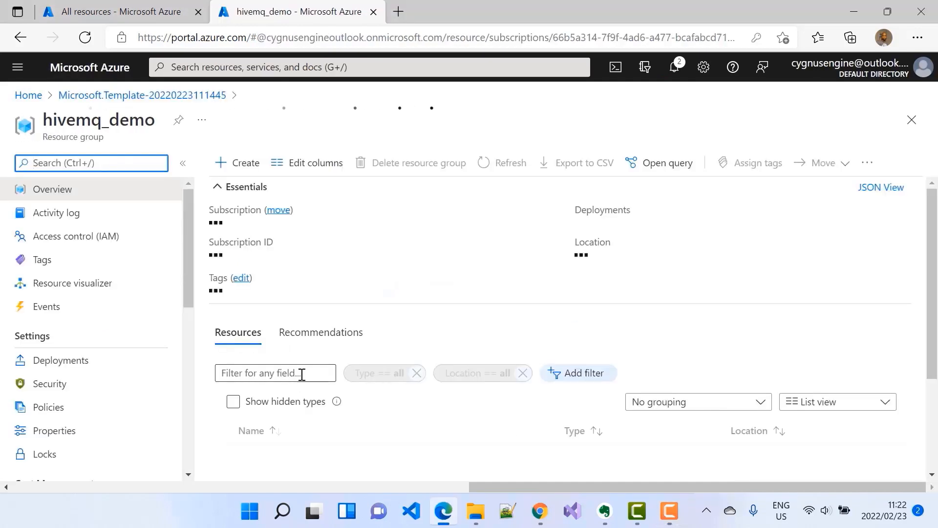
pyautogui.scroll(-2, 755, 251)
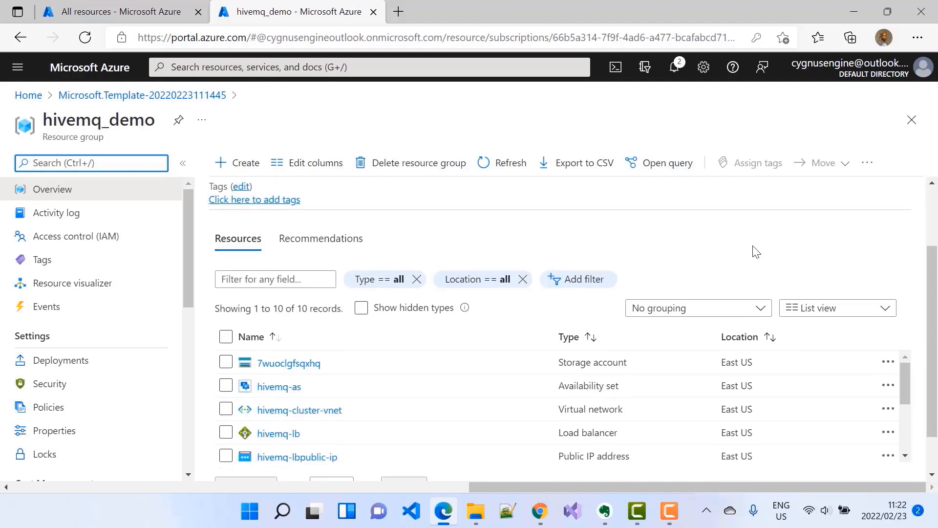
pyautogui.scroll(-1, 757, 251)
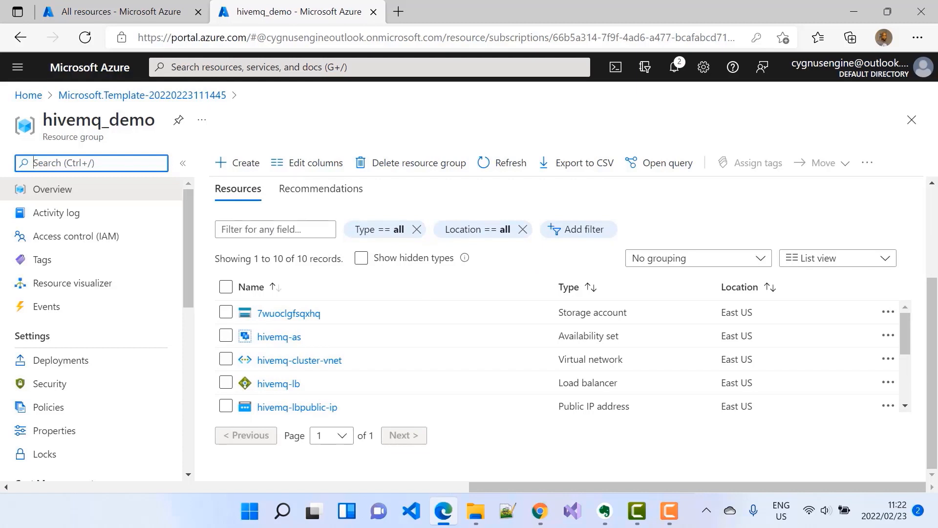
pyautogui.scroll(-1, 630, 406)
pyautogui.scroll(-1, 635, 367)
pyautogui.scroll(-2, 635, 366)
pyautogui.scroll(3, 593, 350)
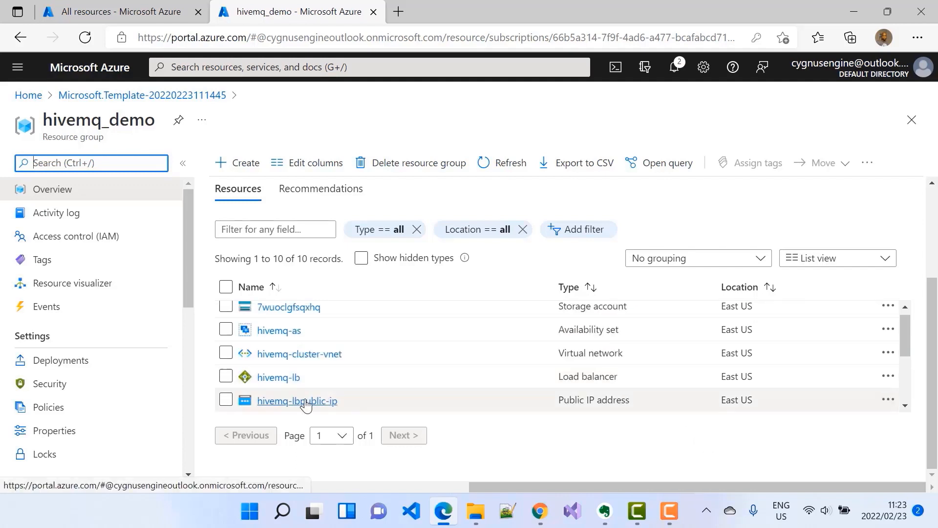
pyautogui.click(305, 405)
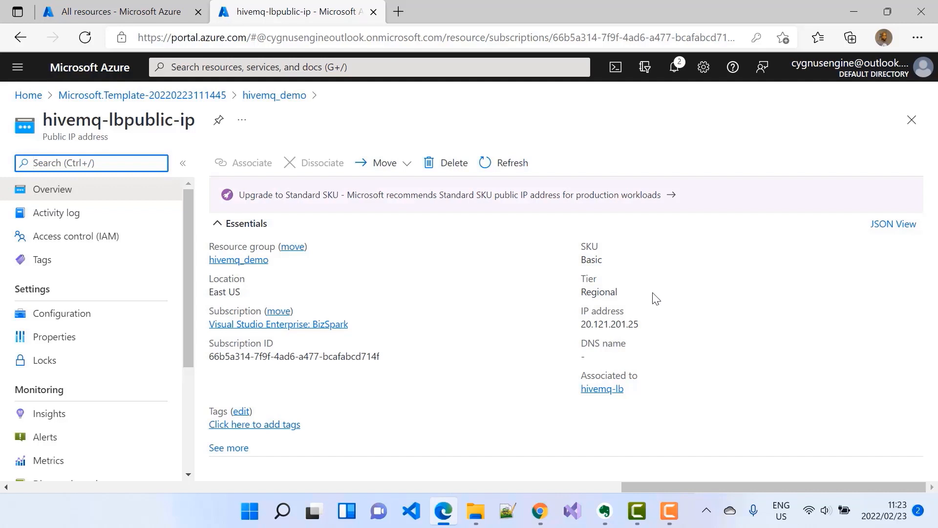
# Copy the load balancer's public IP address and paste it into a new browser tab's address bar.
pyautogui.click(647, 324)
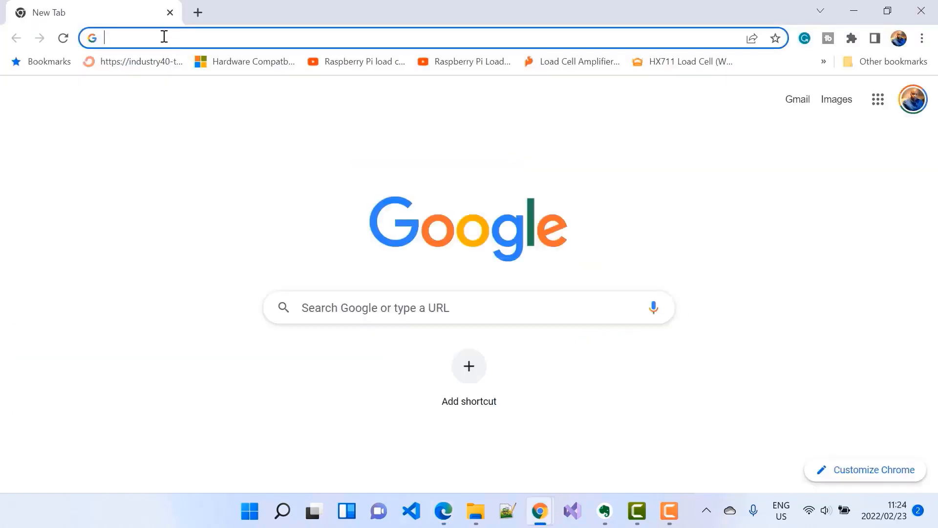
pyautogui.rightClick(163, 37)
pyautogui.click(223, 137)
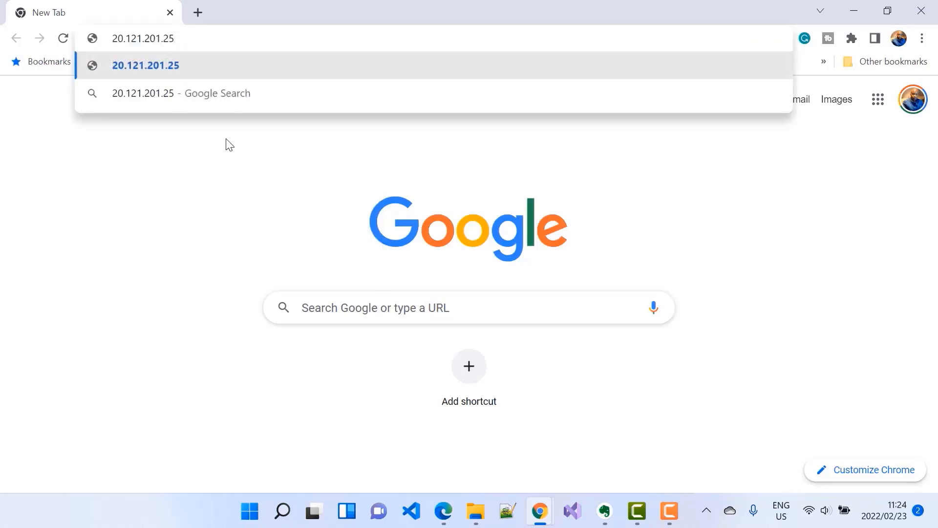
# Append port 8080 to the address and open the page.
pyautogui.click(221, 164)
pyautogui.click(272, 37)
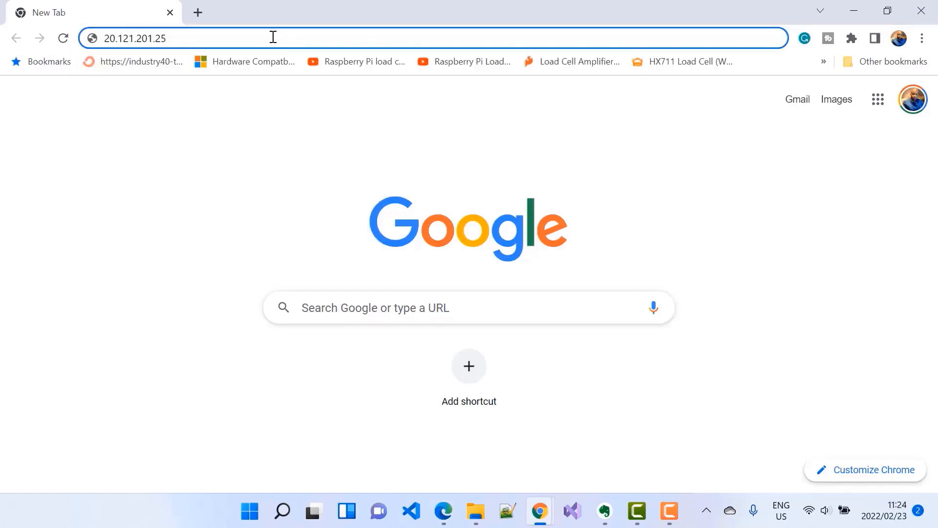
pyautogui.write(':8080')
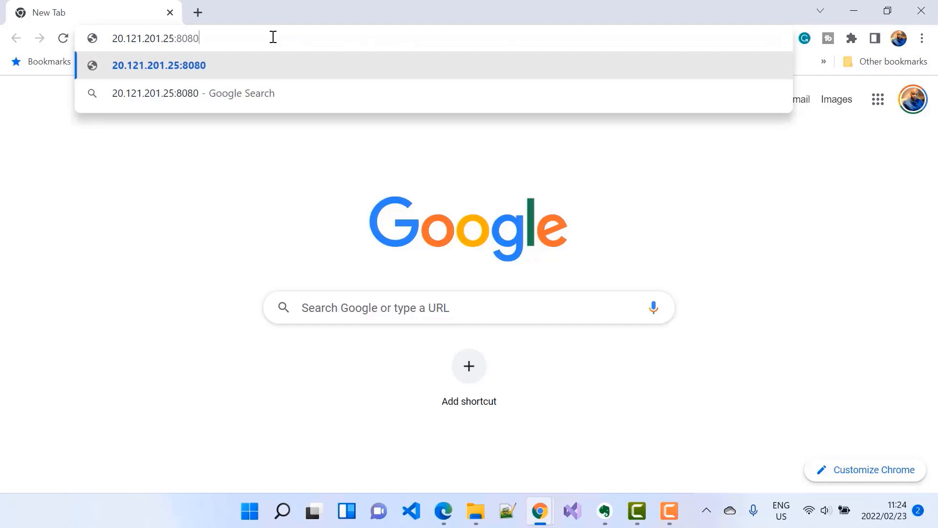
pyautogui.press('Return')
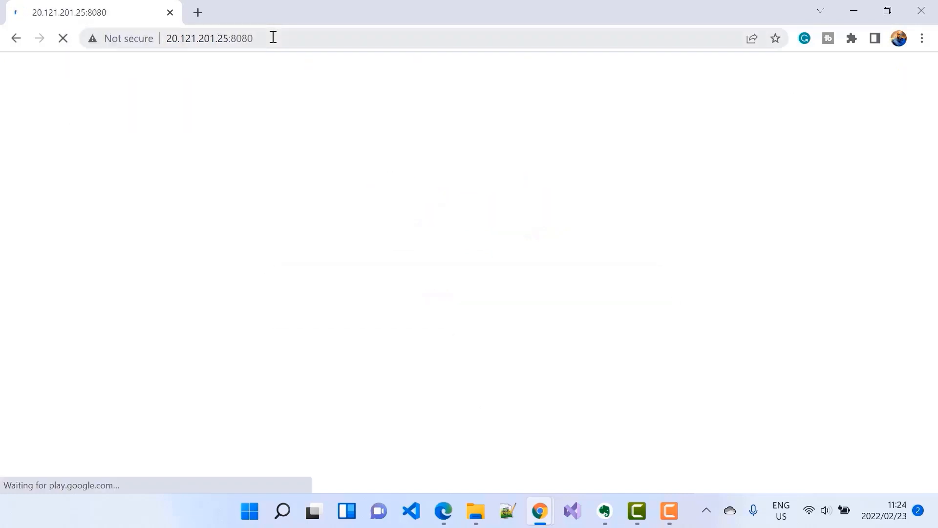
# Log in to the HiveMQ Control Center as admin with its password and save the password in the browser.
pyautogui.click(409, 317)
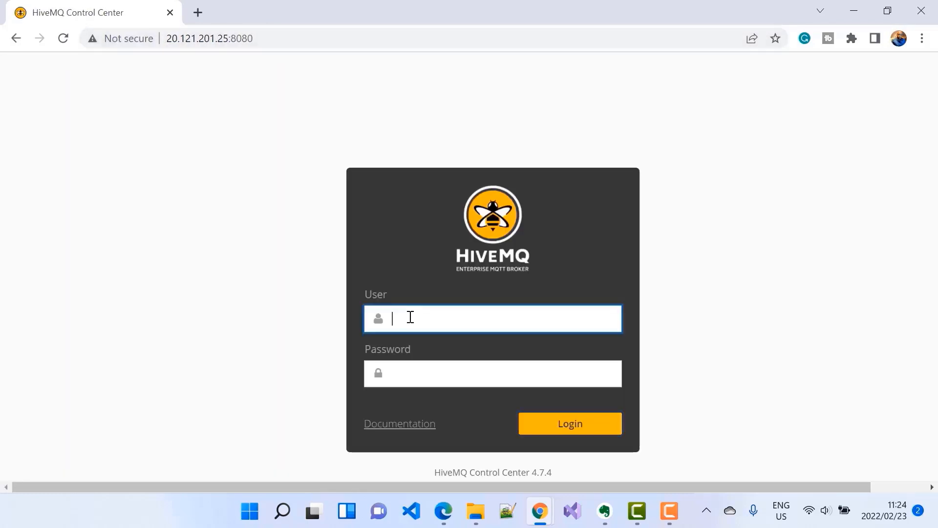
pyautogui.write('admin')
pyautogui.press('Tab')
pyautogui.write('hivemq')
pyautogui.click(545, 424)
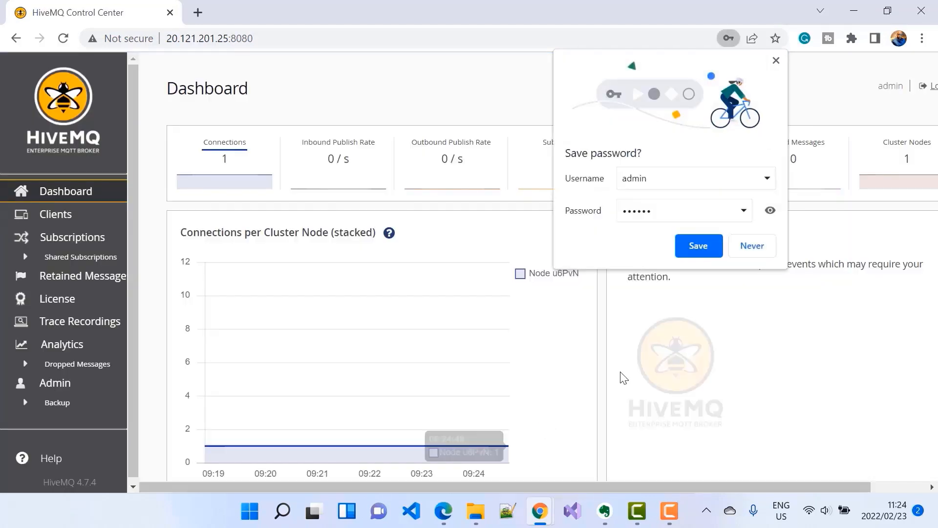
pyautogui.click(707, 254)
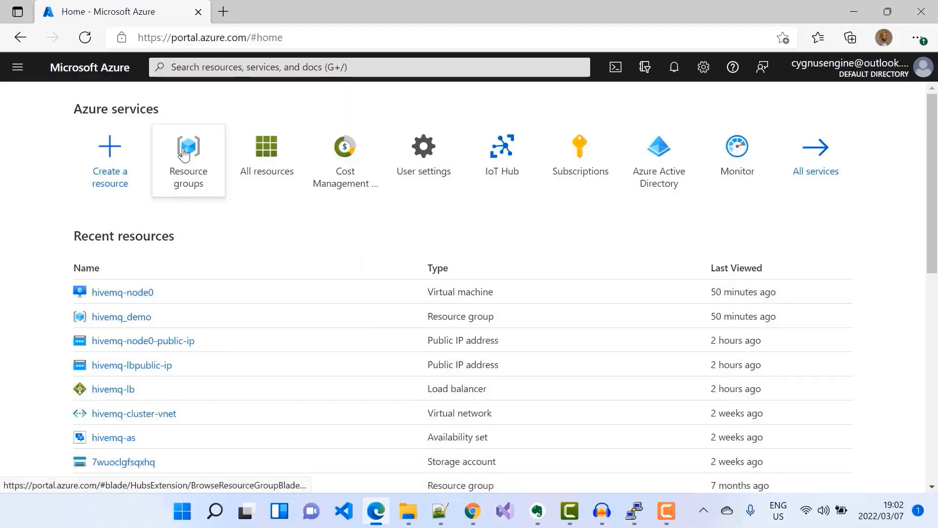
# Open the hivemq_demo resource group and its hivemq-node0-public-ip resource.
pyautogui.click(185, 154)
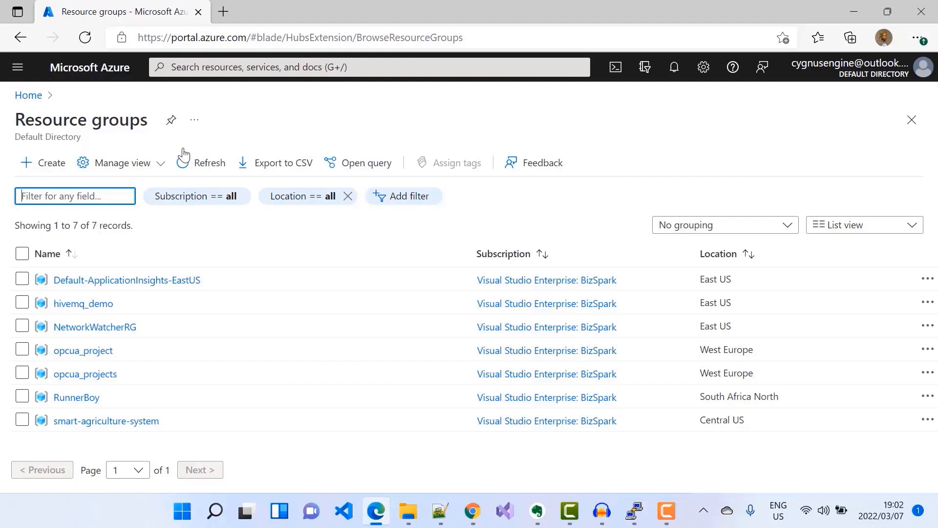
pyautogui.click(84, 304)
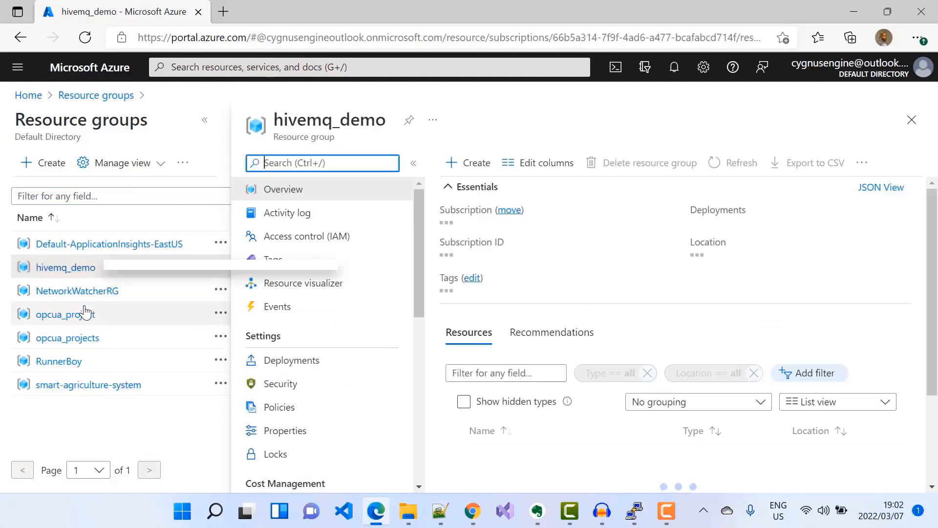
pyautogui.scroll(-3, 719, 283)
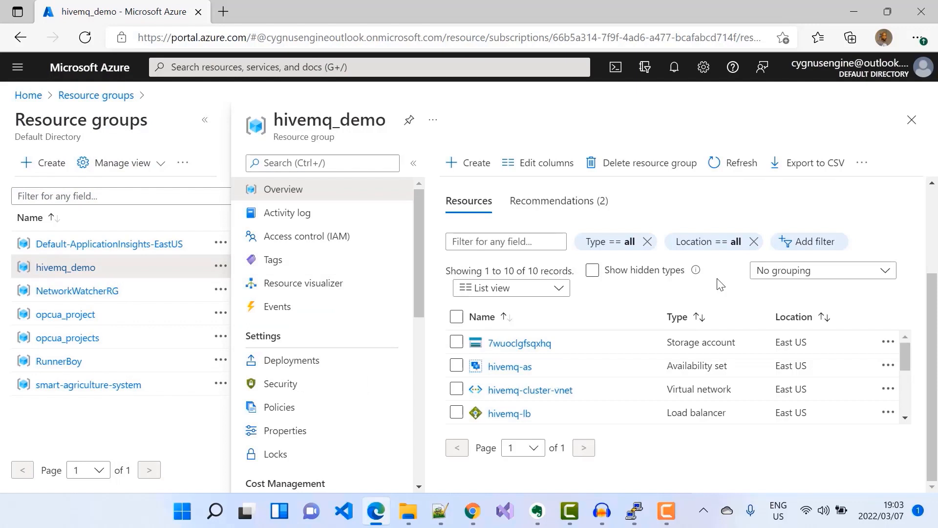
pyautogui.scroll(-2, 668, 367)
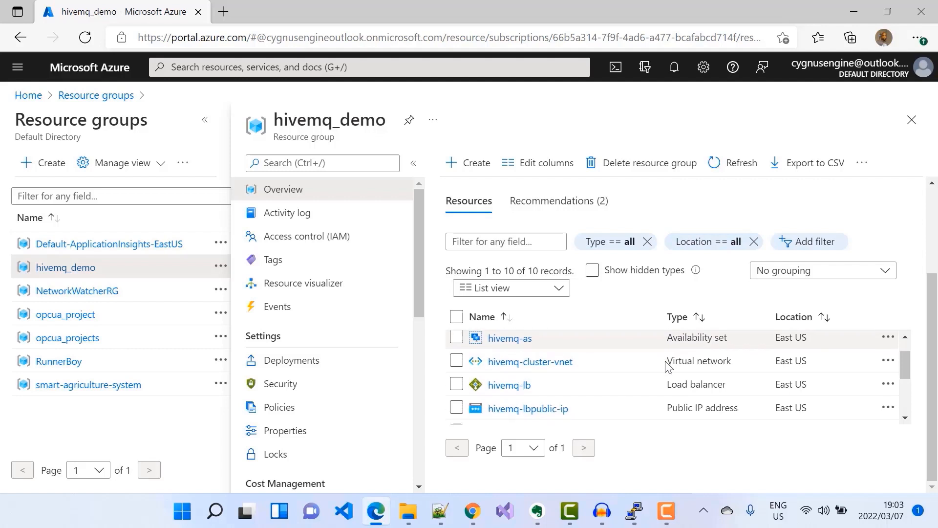
pyautogui.scroll(-3, 668, 368)
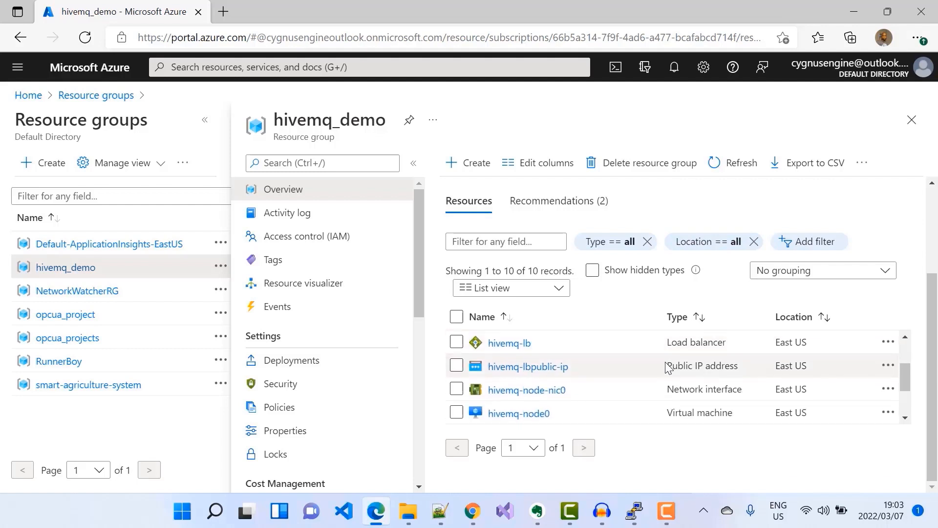
pyautogui.scroll(-2, 668, 368)
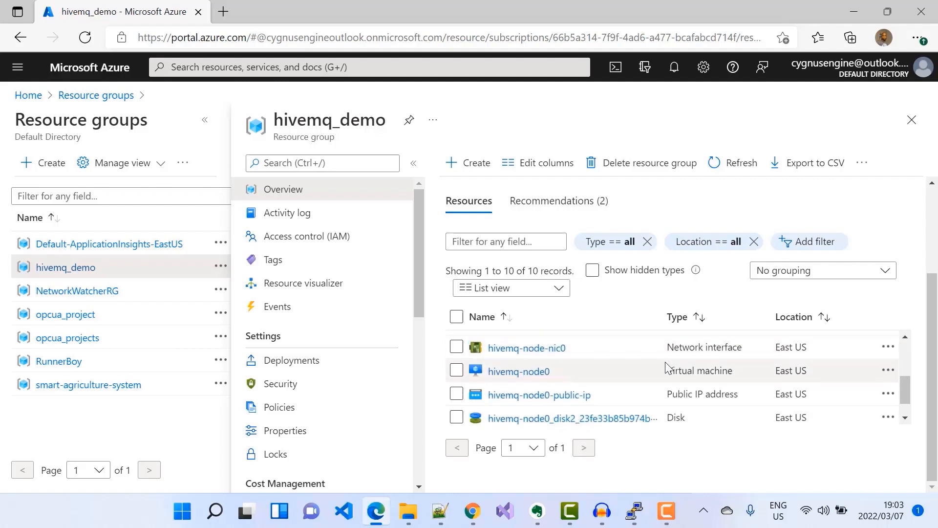
pyautogui.moveTo(520, 403)
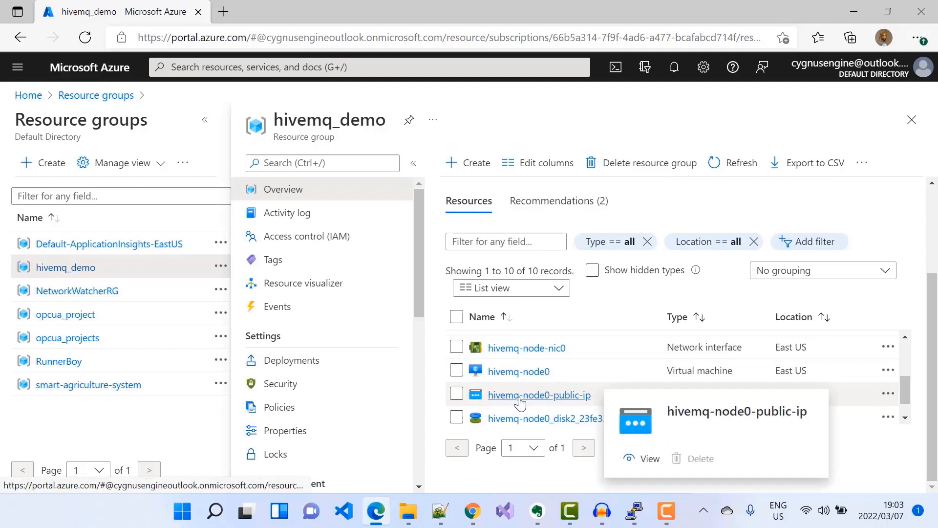
pyautogui.click(532, 396)
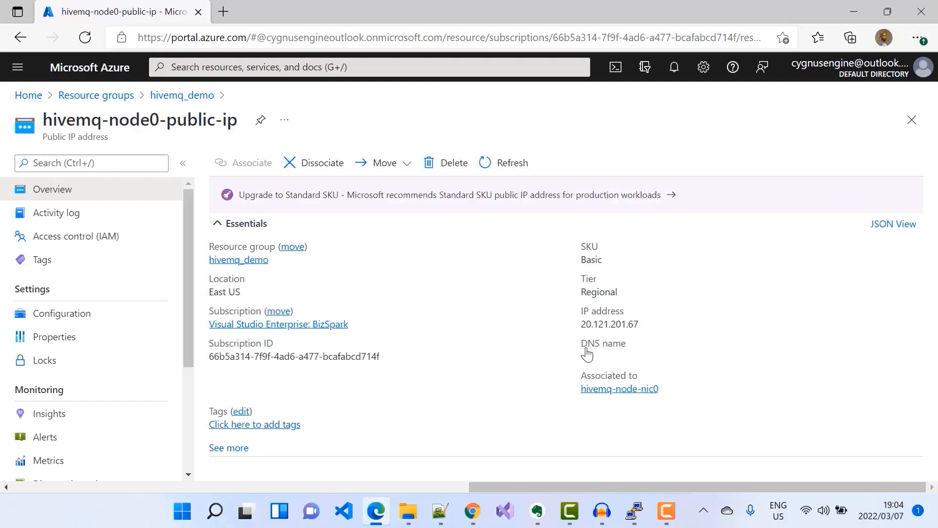
# Copy the node's public IP address and open a PuTTY SSH session to it.
pyautogui.click(649, 326)
pyautogui.click(634, 510)
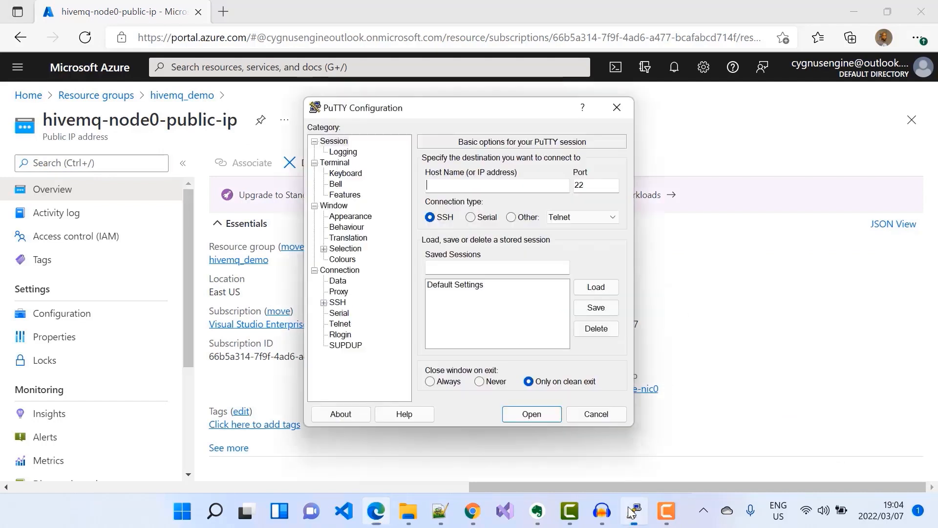
pyautogui.rightClick(453, 184)
pyautogui.click(344, 249)
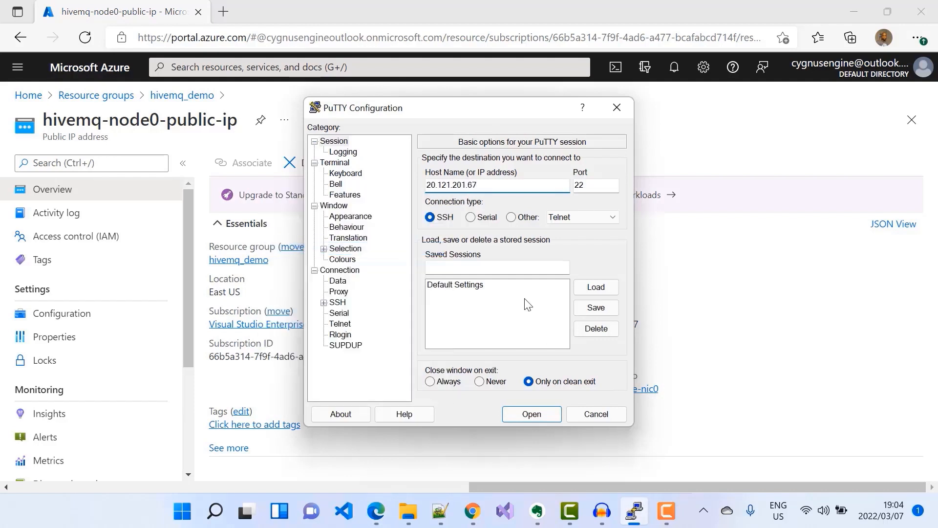
pyautogui.click(543, 415)
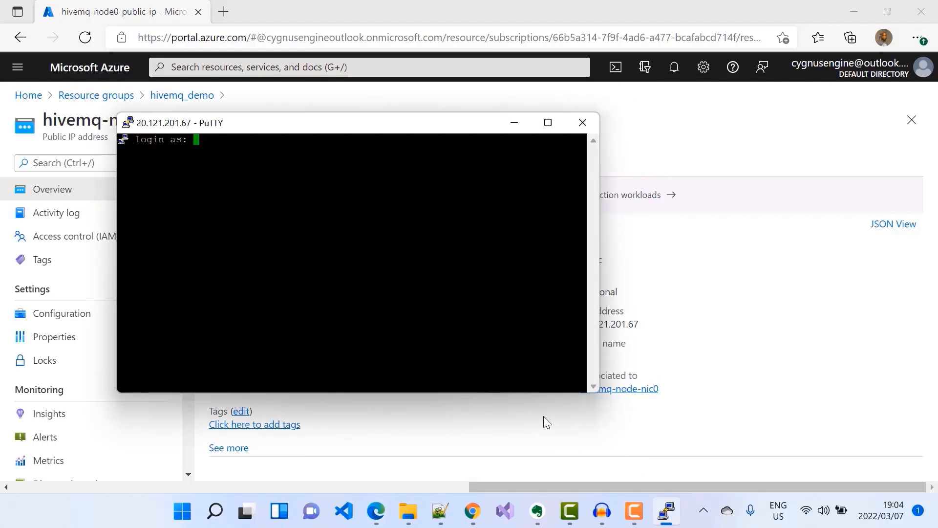
# Log in to the VM as hivemq_vm and enter the account password.
pyautogui.write('hivemq_vm')
pyautogui.press('Return')
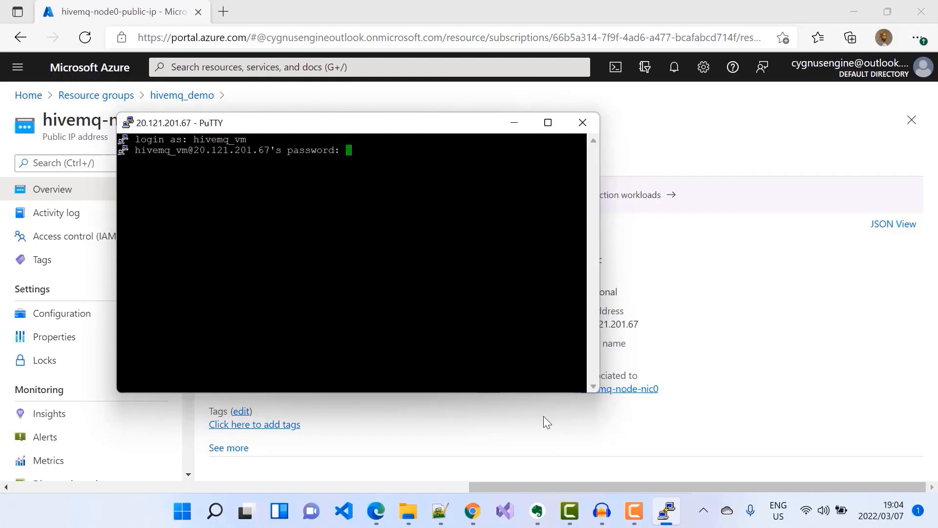
pyautogui.press('Return')
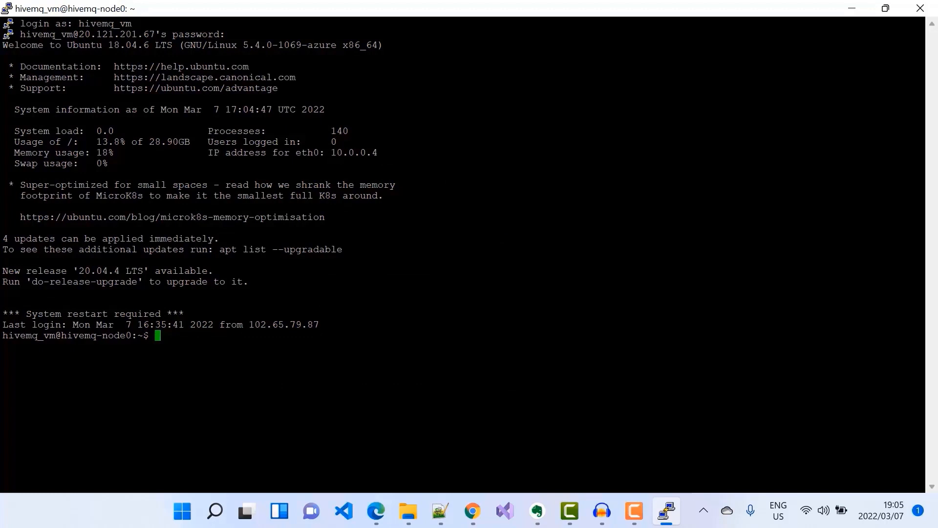
# Become root with sudo -i, change to /opt and list its contents with dir.
pyautogui.write('sudo -i')
pyautogui.press('Return')
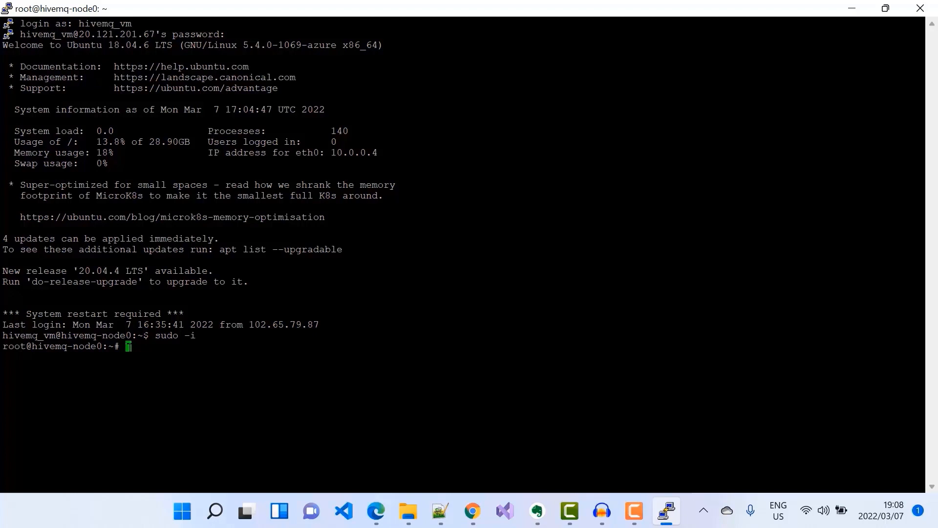
pyautogui.write('cd /opt')
pyautogui.press('Return')
pyautogui.write('dir')
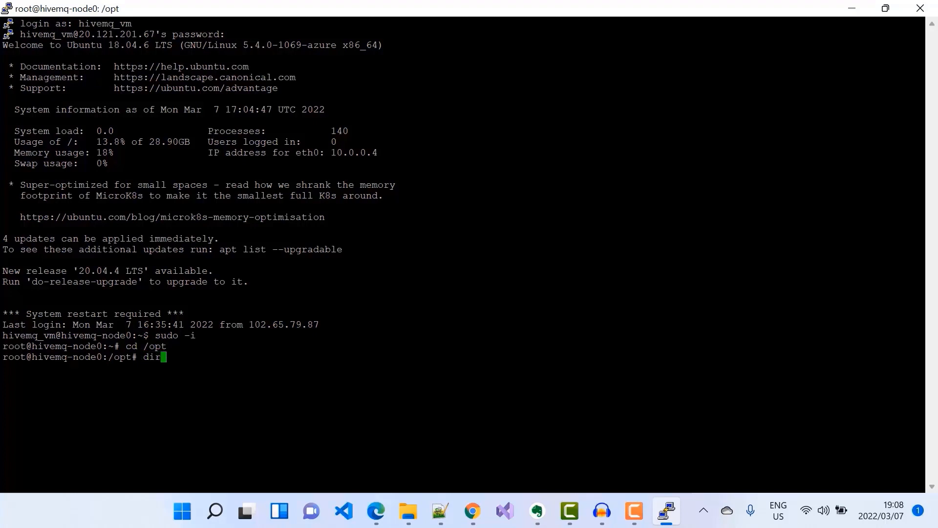
pyautogui.press('Return')
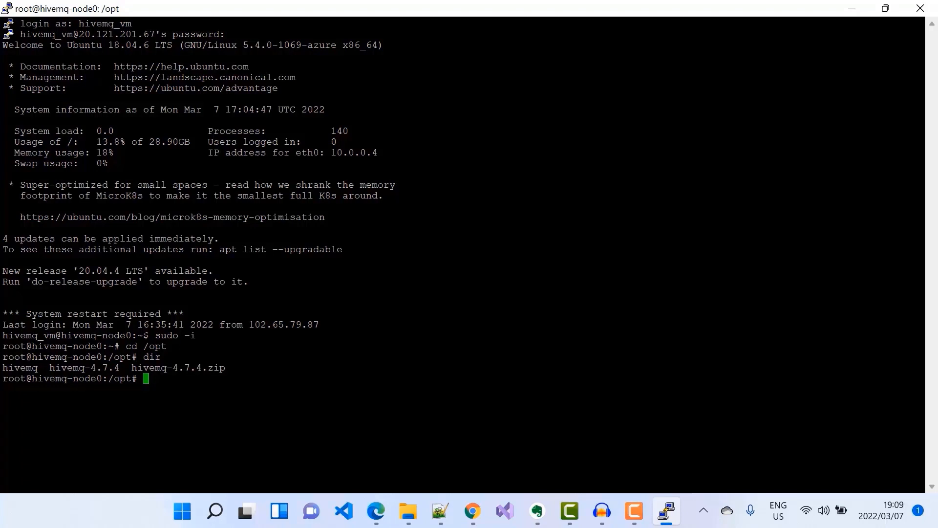
# Change into the hivemq-4.7.4 directory under /opt and list its contents.
pyautogui.write('cd /hivemq-4.7.4')
pyautogui.press('Return')
pyautogui.write('cd')
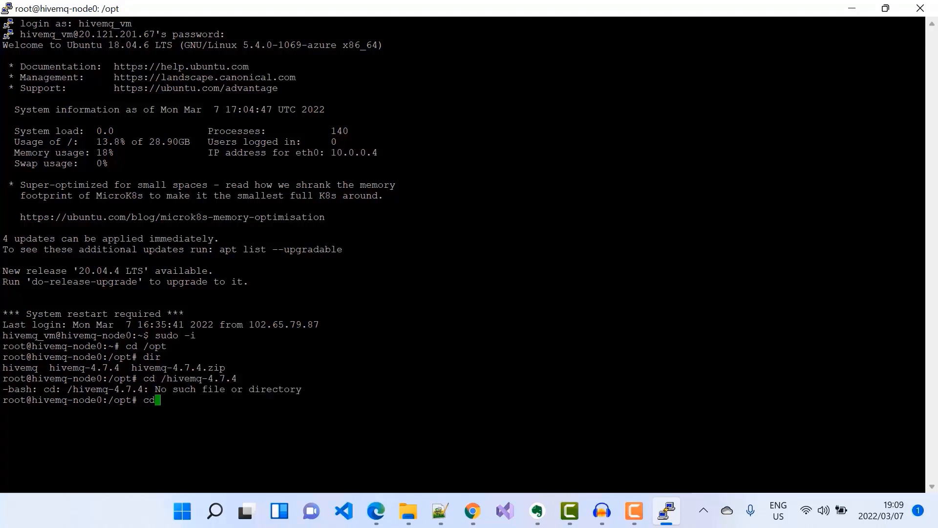
pyautogui.write(' hivemq-4.7.4')
pyautogui.press('Return')
pyautogui.write('dir')
pyautogui.press('Return')
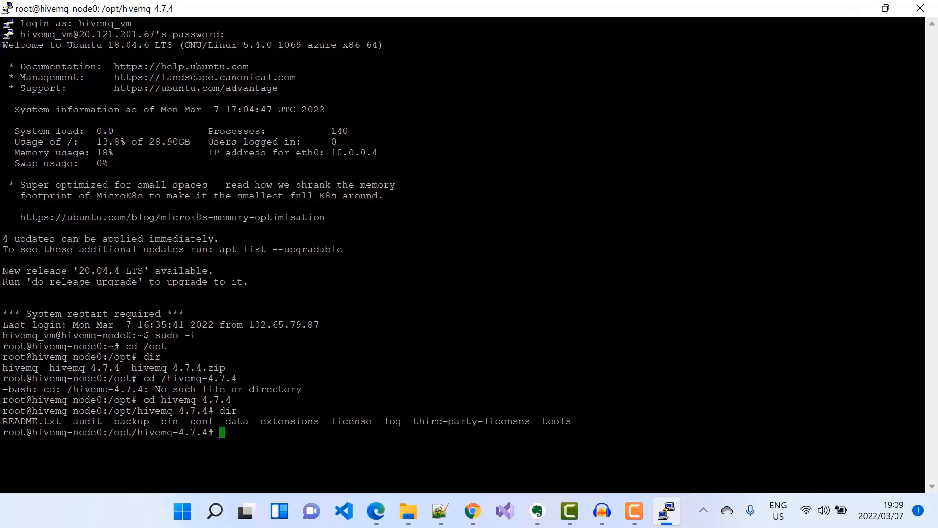
# Navigate into extensions and then hivemq-kafka-extension, listing the contents of each folder.
pyautogui.write('cd extensions')
pyautogui.press('Return')
pyautogui.write('dir')
pyautogui.press('Return')
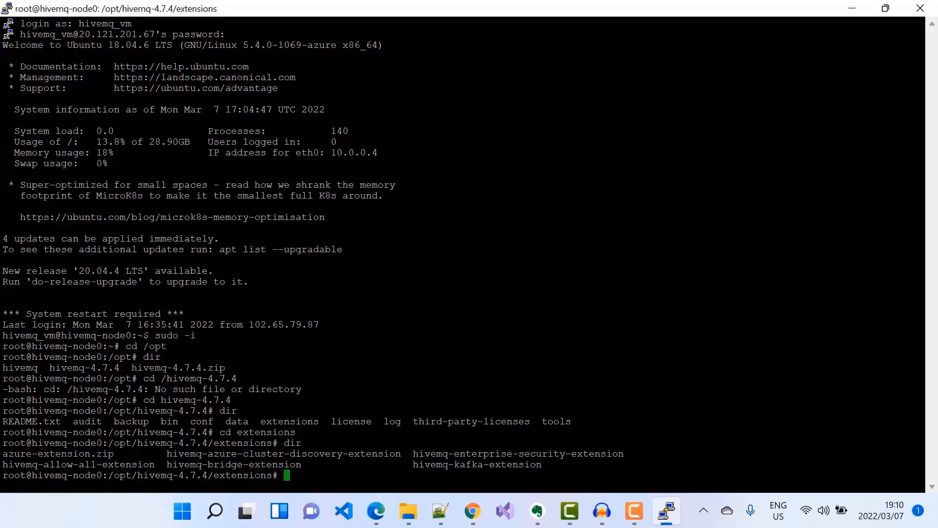
pyautogui.write('cd hivemq-kafka-extension')
pyautogui.press('Return')
pyautogui.write('dir')
pyautogui.press('Return')
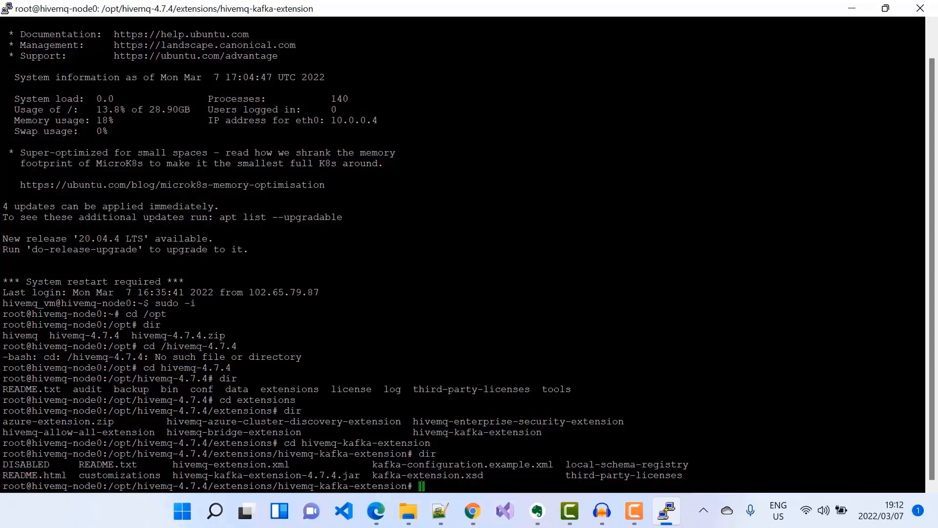
# Delete the DISABLED file in the Kafka extension folder with rm -rf and clear the terminal.
pyautogui.write('rm -rf DISABLED')
pyautogui.press('Return')
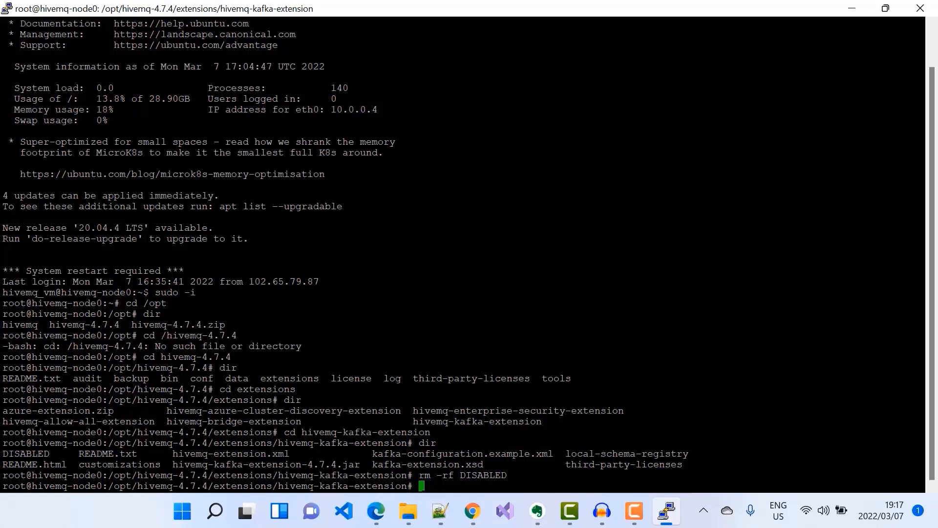
pyautogui.write('clear')
pyautogui.press('Return')
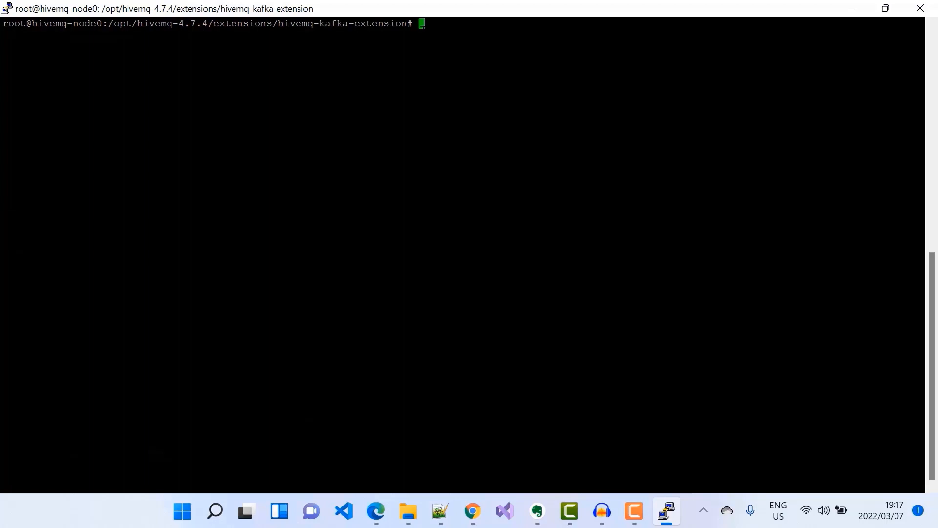
# Rename kafka-configuration.example.xml to kafka-configuration.xml and open it in nano with sudo.
pyautogui.write('mv kafka-configuration.example.xml kafka-configuration.xml')
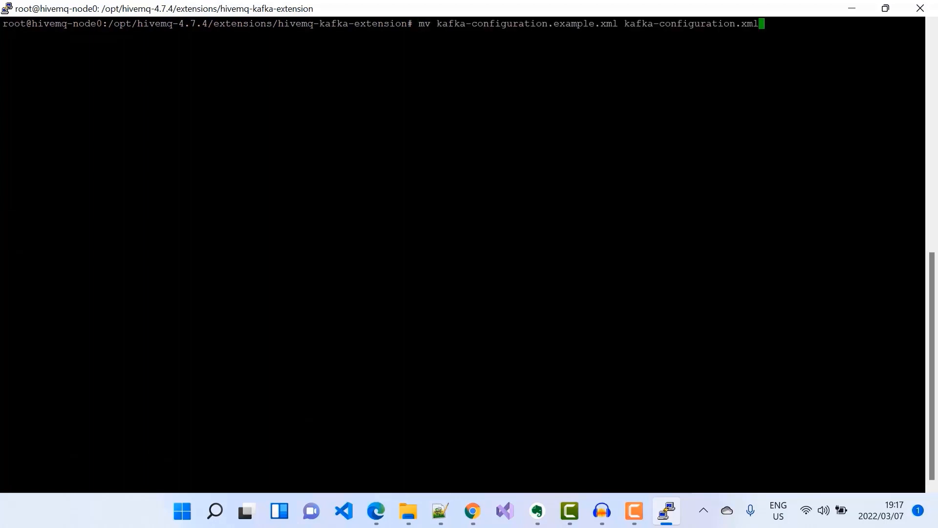
pyautogui.press('Return')
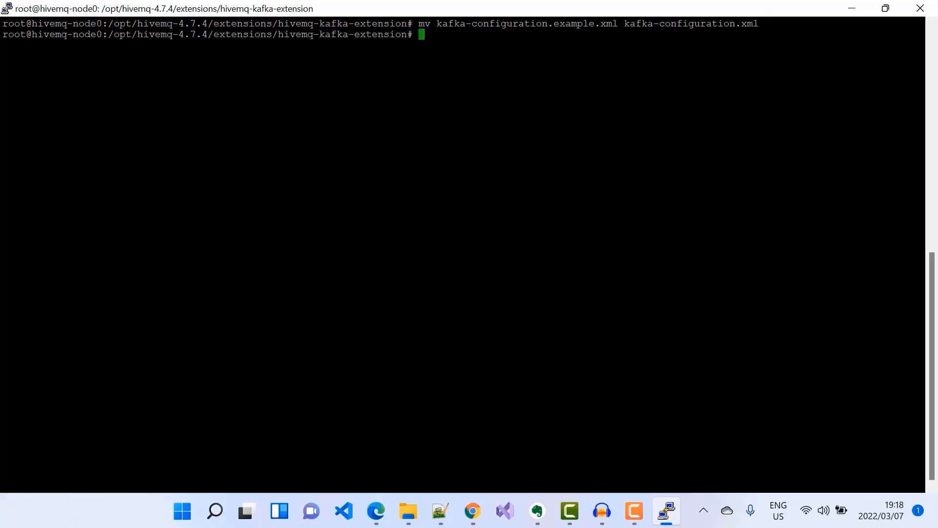
pyautogui.write('sudo nano kafka-configuration.xml')
pyautogui.press('Return')
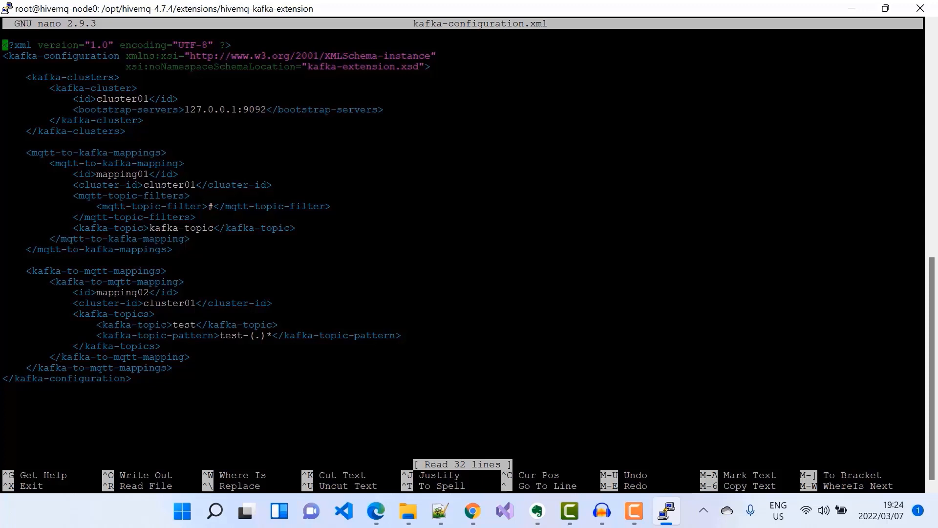
# Switch to Notepad++ and examine the reference Event Hubs configuration's bootstrap servers, authentication and Kafka topic sections.
pyautogui.click(440, 511)
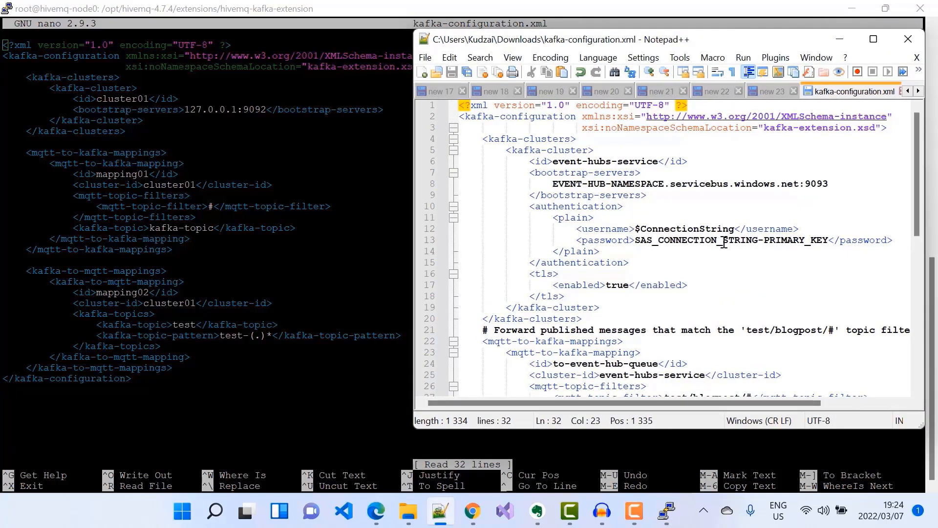
pyautogui.moveTo(524, 173); pyautogui.dragTo(677, 199)
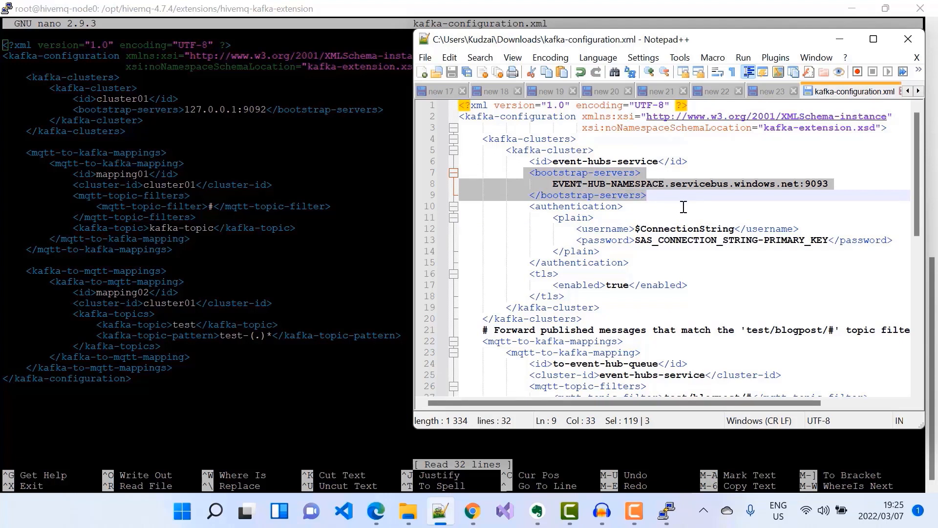
pyautogui.moveTo(553, 218); pyautogui.dragTo(654, 256)
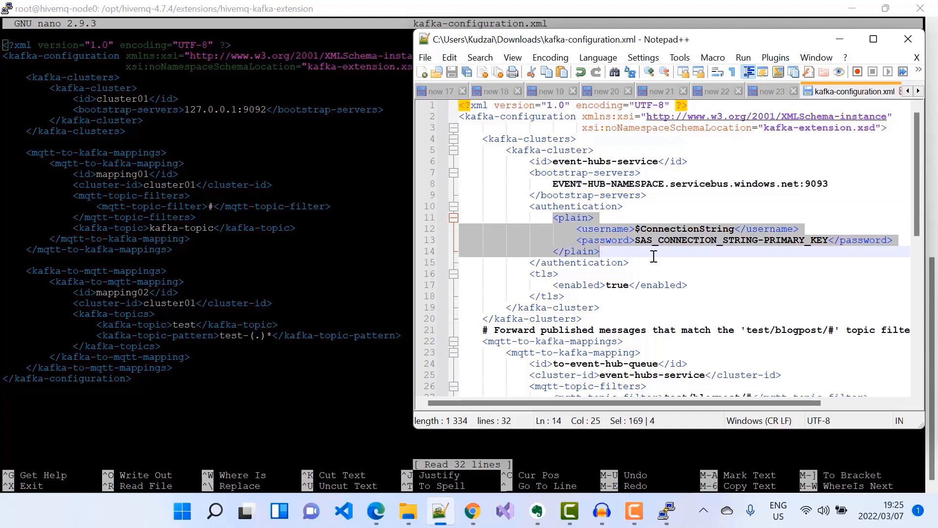
pyautogui.scroll(-3, 654, 256)
pyautogui.click(576, 330)
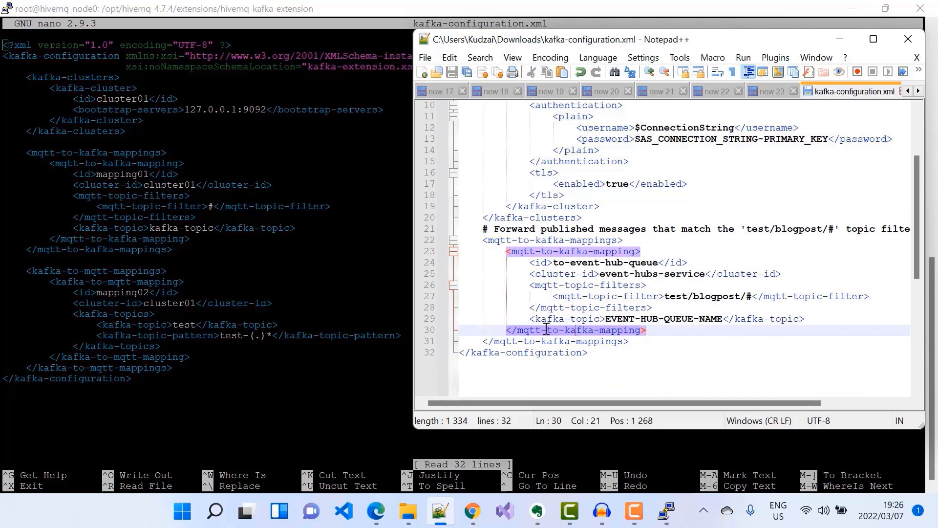
pyautogui.moveTo(531, 318); pyautogui.dragTo(805, 318)
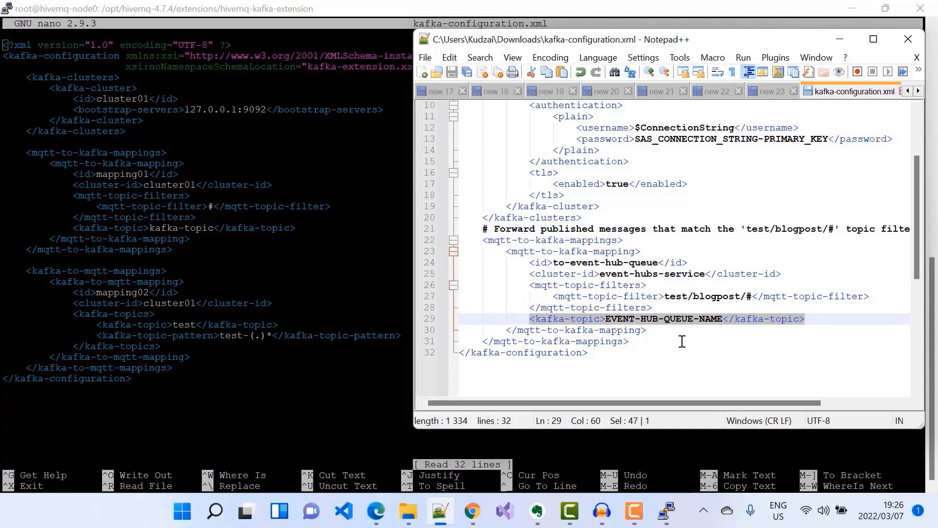
pyautogui.scroll(-6, 694, 325)
pyautogui.scroll(6, 694, 325)
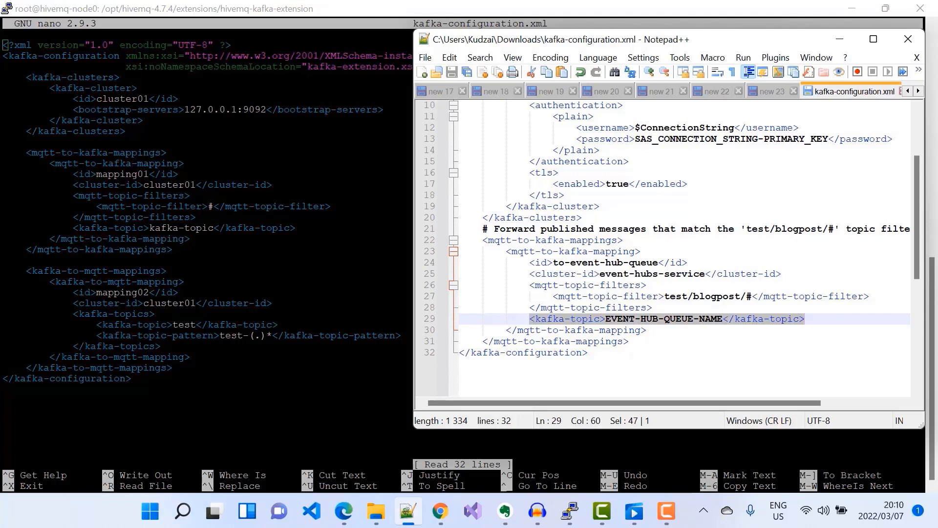
# In the Azure portal, create a resource by searching for Event Hubs and starting its creation.
pyautogui.click(344, 510)
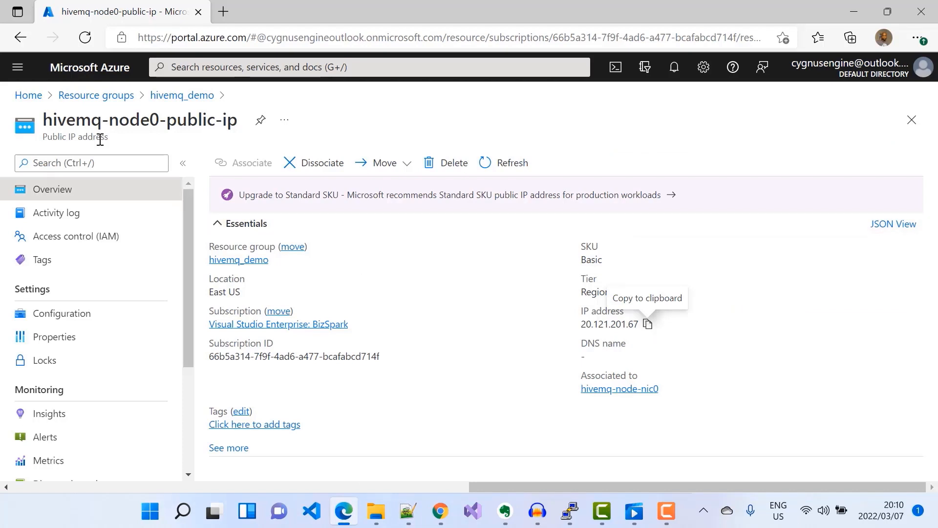
pyautogui.click(29, 96)
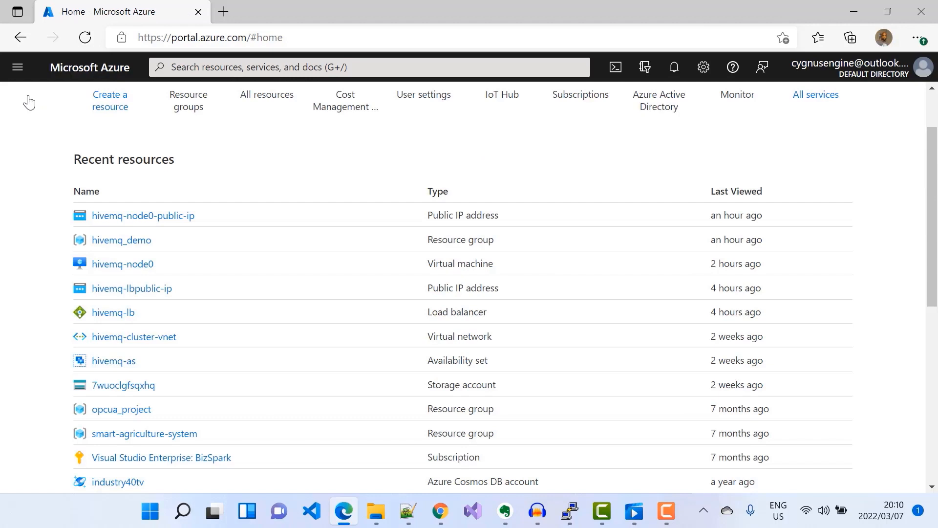
pyautogui.scroll(2, 149, 131)
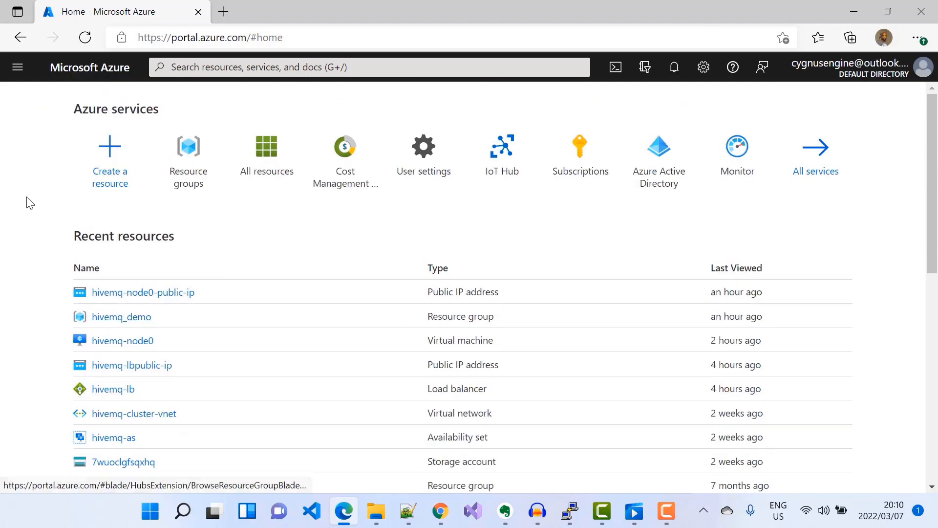
pyautogui.click(106, 159)
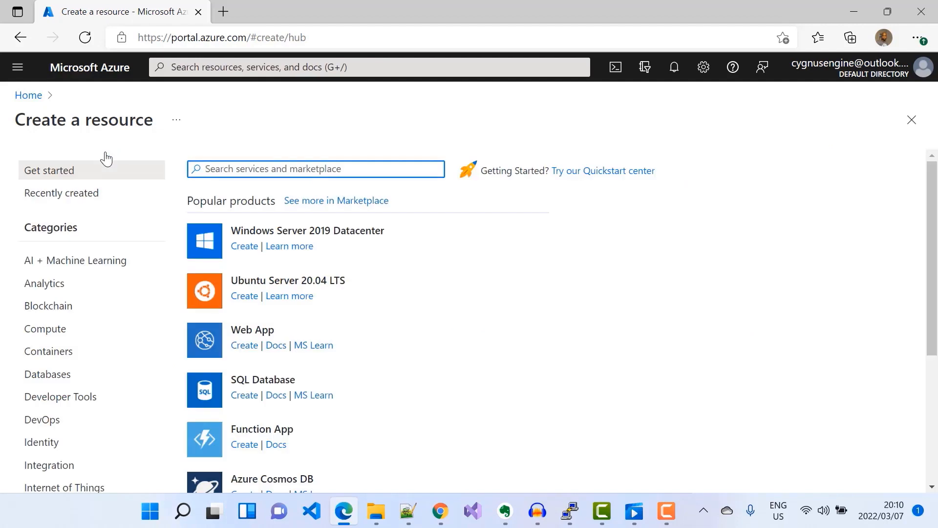
pyautogui.write('even')
pyautogui.click(246, 185)
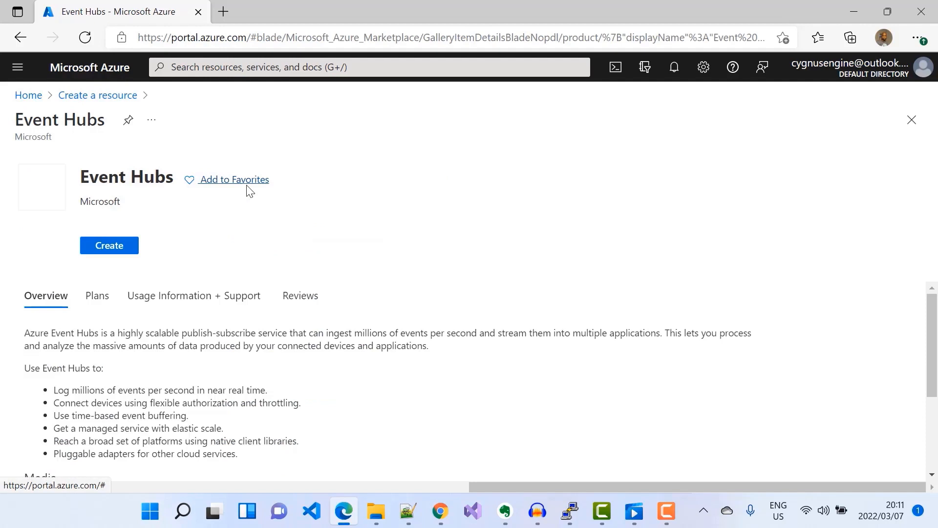
pyautogui.scroll(-4, 287, 250)
pyautogui.click(112, 271)
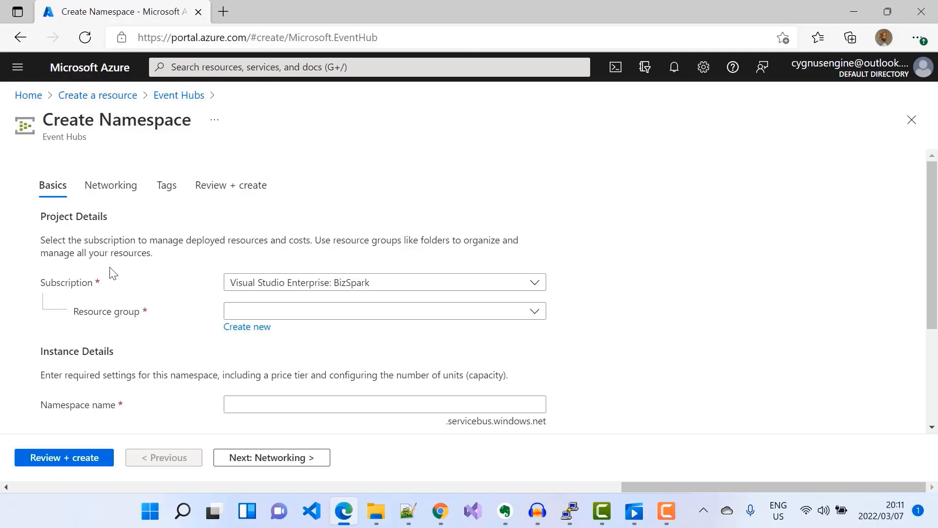
# Set the namespace's resource group to hivemq_demo and its namespace name to hivemqdemo.
pyautogui.click(532, 314)
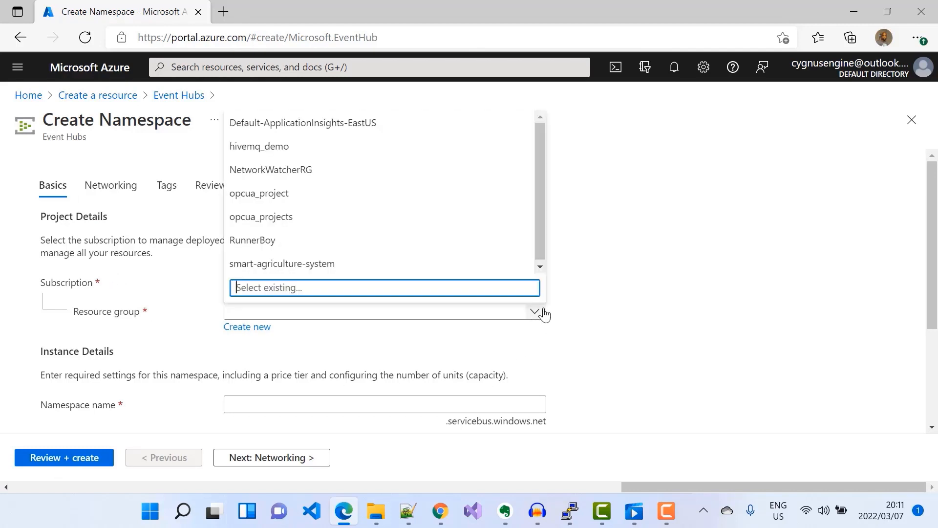
pyautogui.click(257, 153)
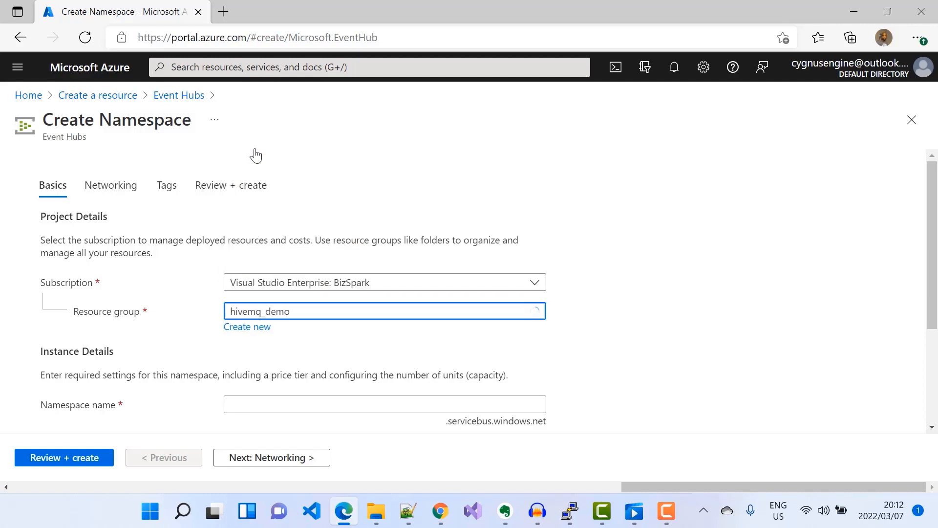
pyautogui.scroll(-3, 548, 237)
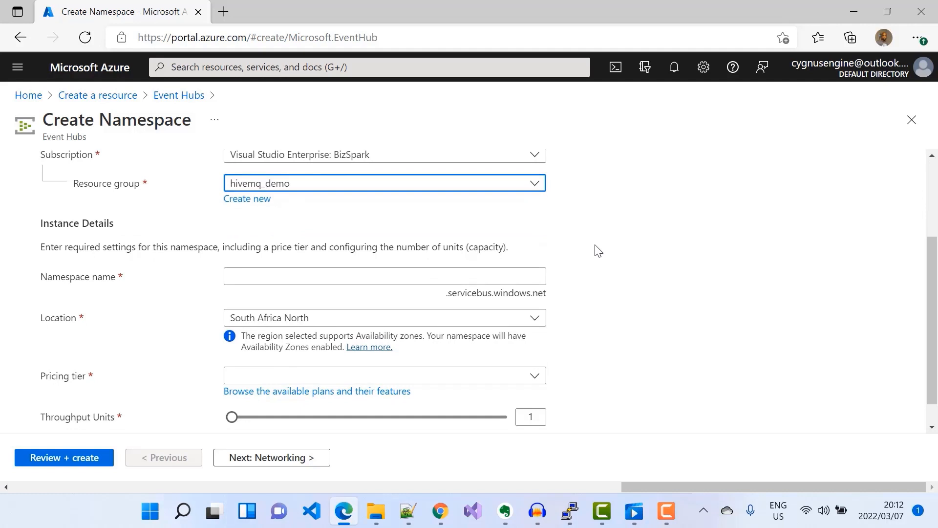
pyautogui.click(249, 275)
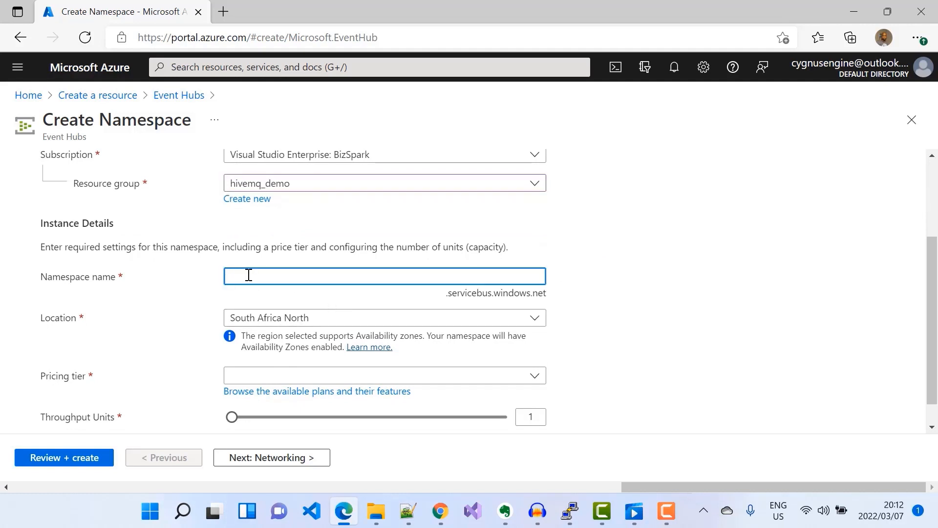
pyautogui.write('hivemqdemo')
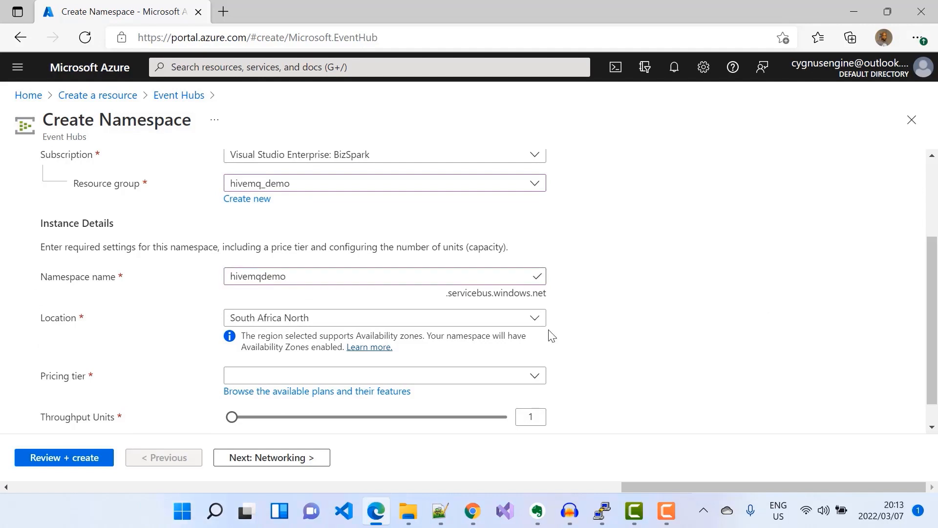
# Set the namespace location to East US and the pricing tier to Standard.
pyautogui.click(533, 321)
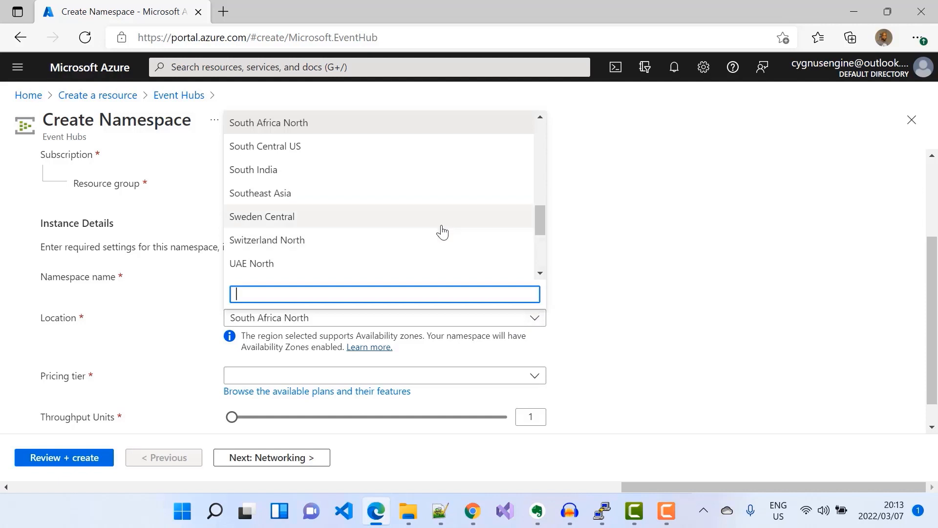
pyautogui.scroll(6, 441, 231)
pyautogui.scroll(2, 440, 231)
pyautogui.scroll(-1, 440, 230)
pyautogui.click(261, 220)
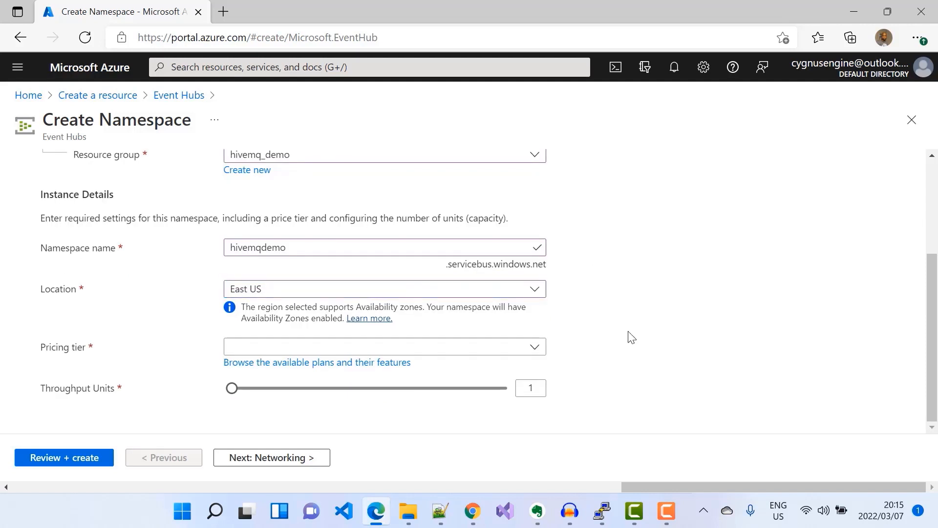
pyautogui.click(535, 347)
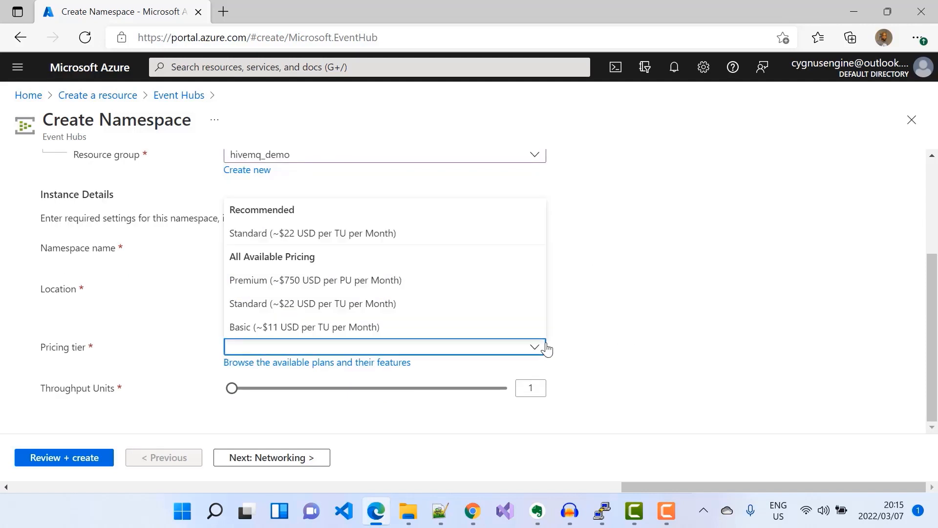
pyautogui.click(307, 240)
pyautogui.scroll(-1, 694, 355)
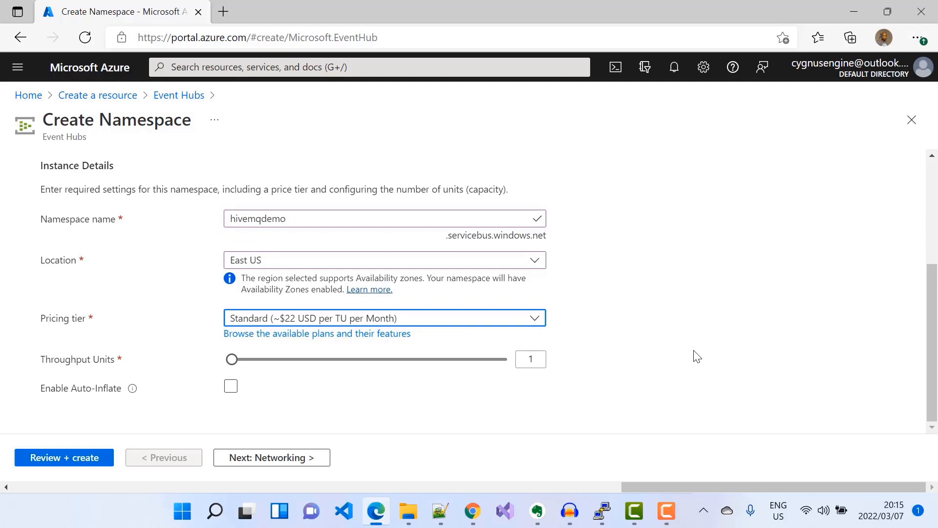
# Step through Networking and Tags to Review + create, create the namespace, and open the deployed resource.
pyautogui.click(254, 459)
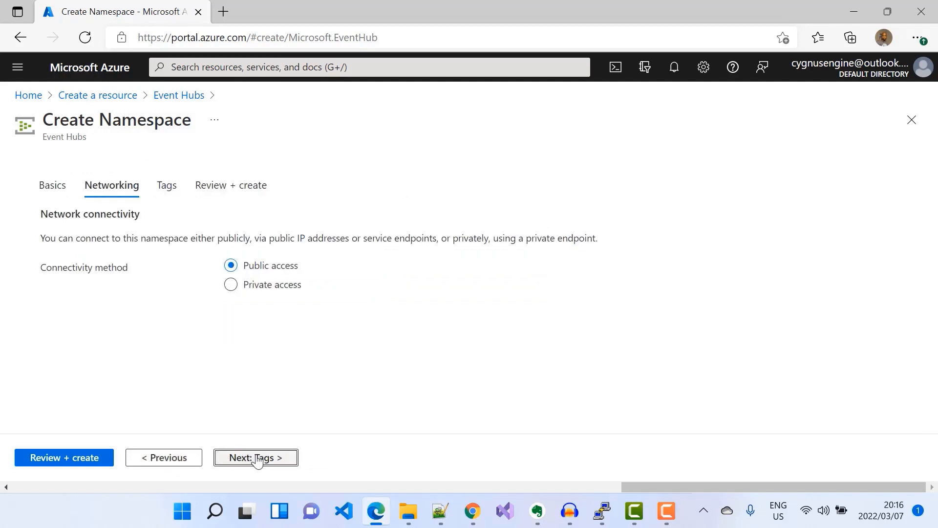
pyautogui.click(243, 463)
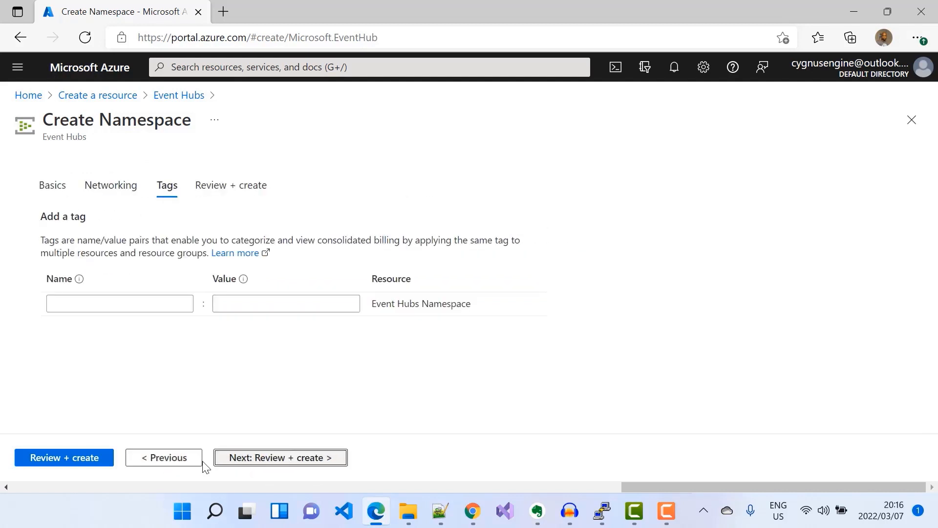
pyautogui.click(57, 461)
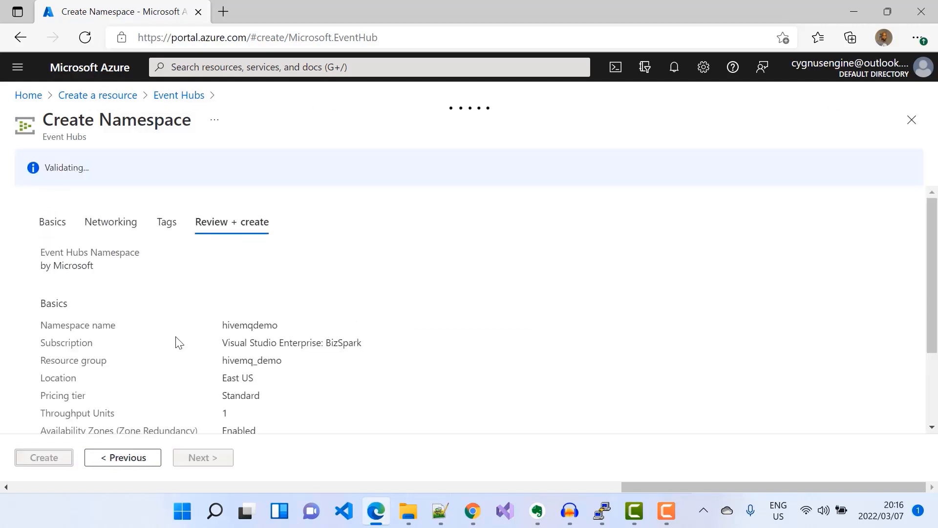
pyautogui.scroll(-3, 14, 413)
pyautogui.click(35, 458)
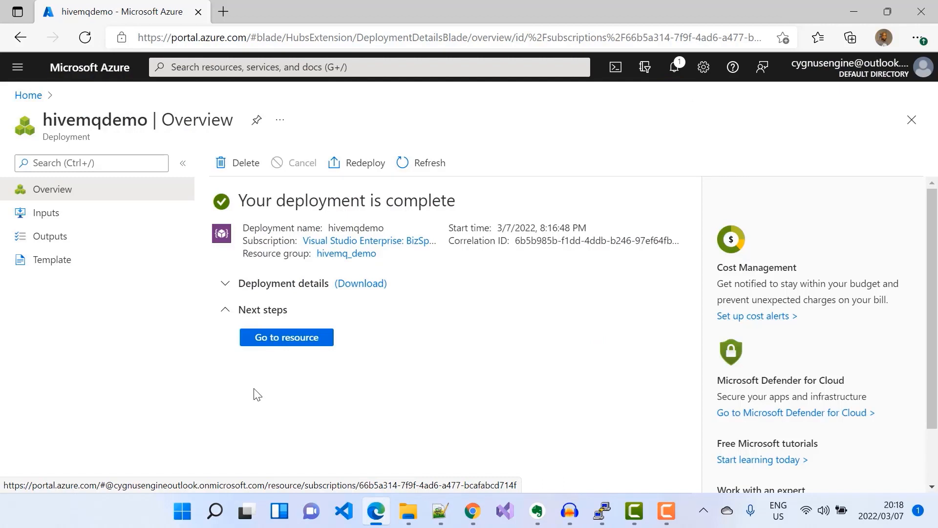
pyautogui.click(287, 339)
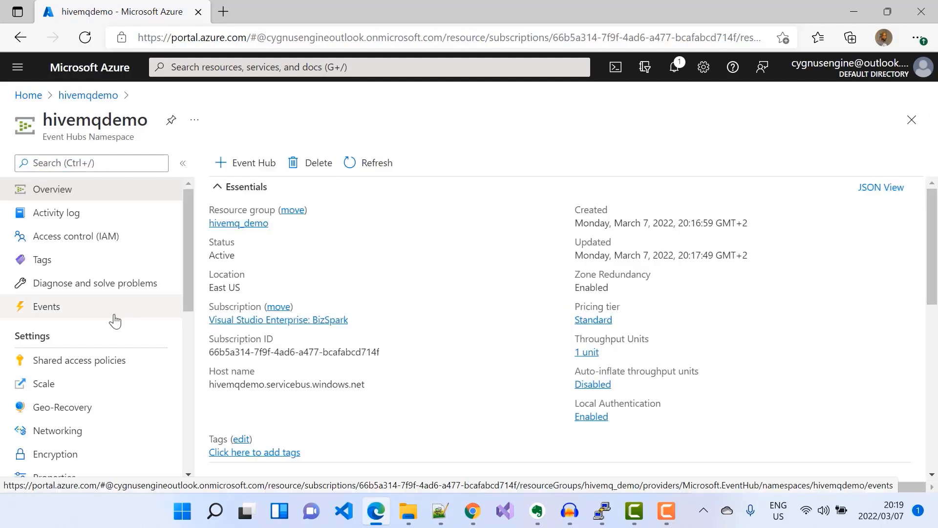
# Open the namespace's Event Hubs list and start a new event hub named hivemq-inbound.
pyautogui.scroll(-5, 115, 320)
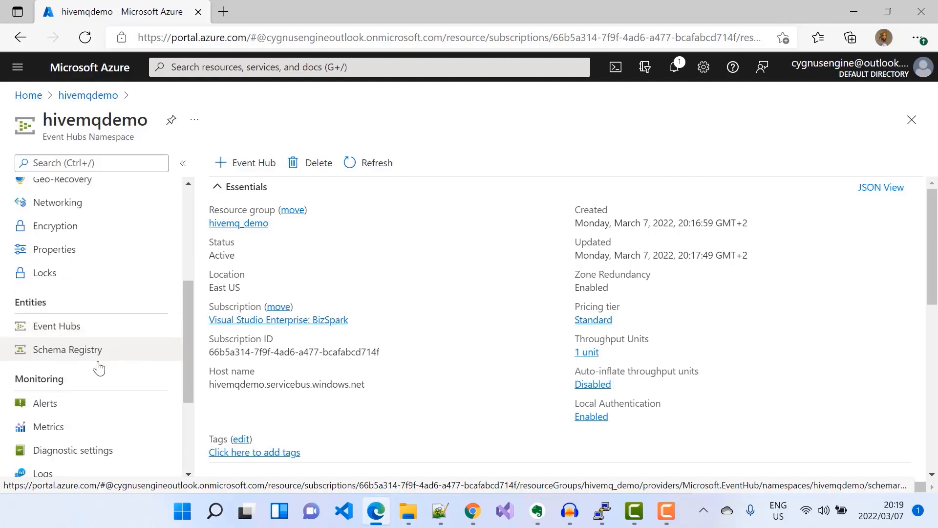
pyautogui.click(68, 331)
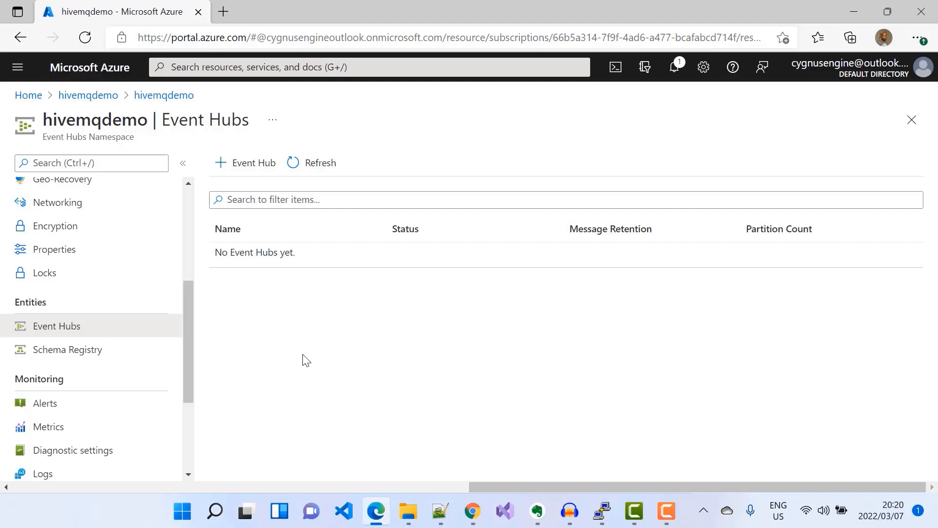
pyautogui.click(250, 166)
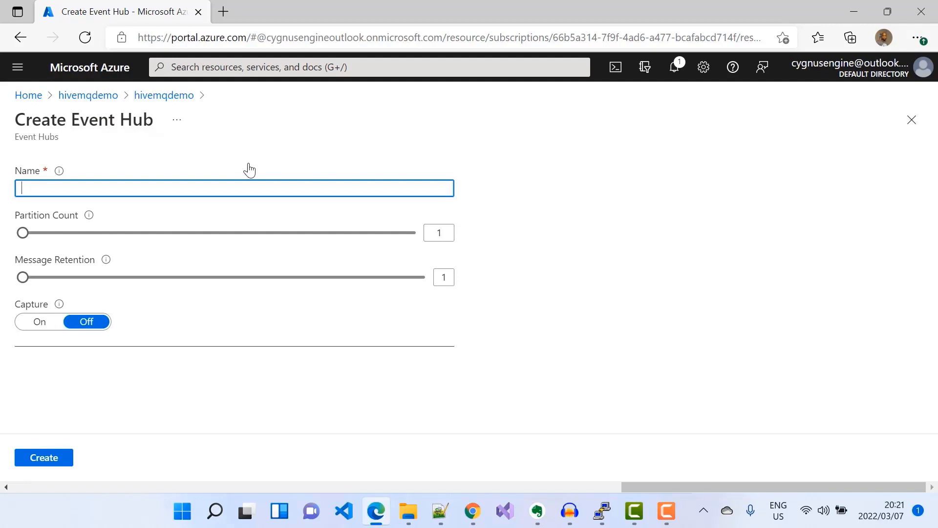
pyautogui.write('hivemq-')
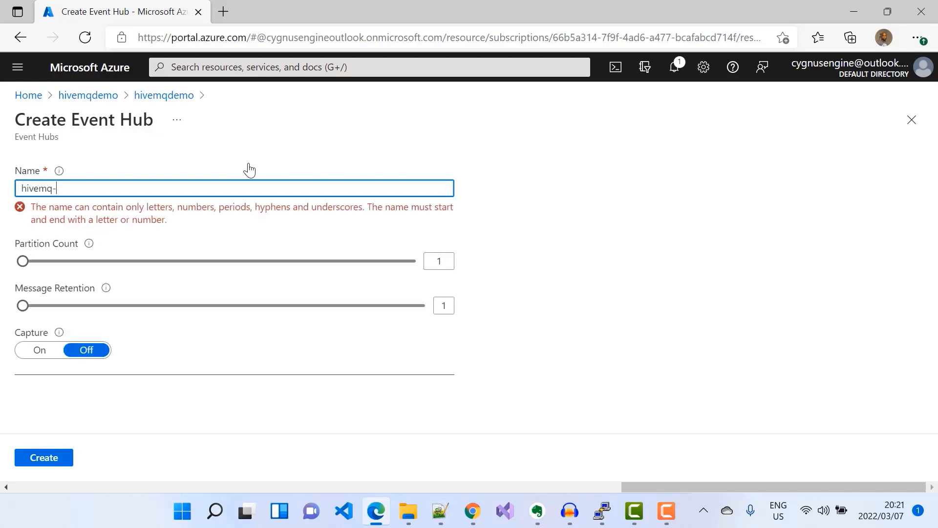
pyautogui.write('inbound')
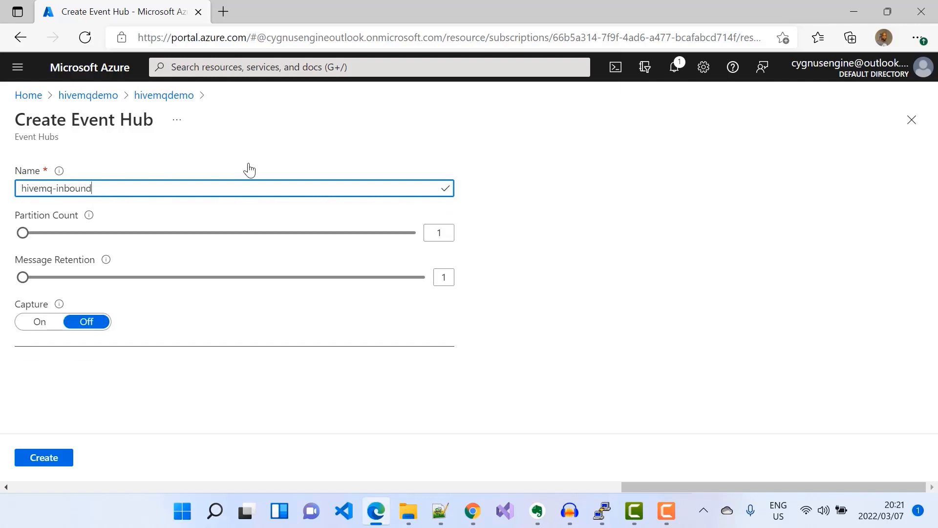
# Set the event hub's partition count to 5 and message retention to 3, then create it.
pyautogui.click(448, 233)
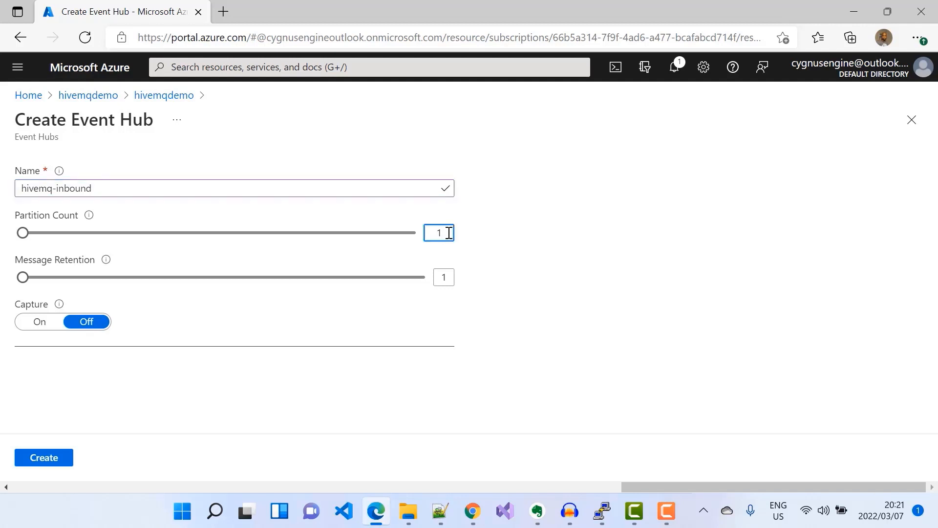
pyautogui.press('BackSpace')
pyautogui.write('5')
pyautogui.click(447, 272)
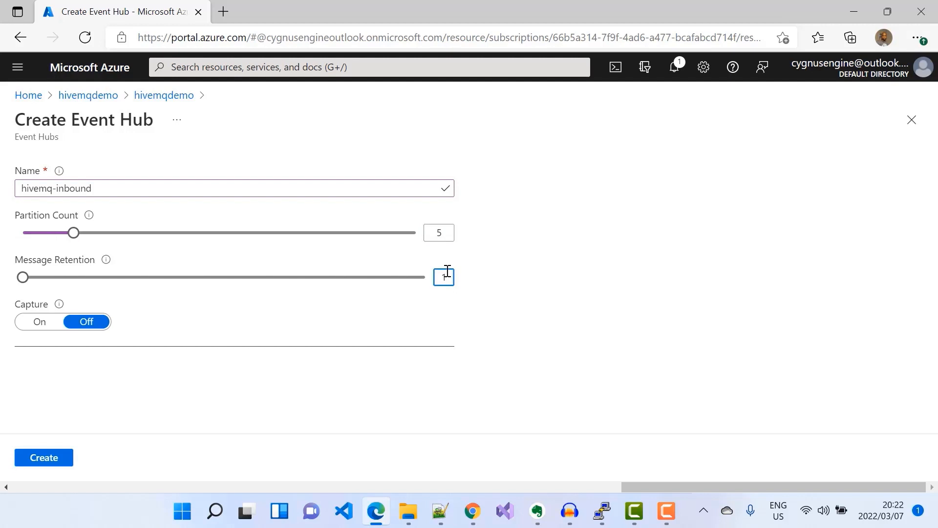
pyautogui.press('BackSpace')
pyautogui.write('3')
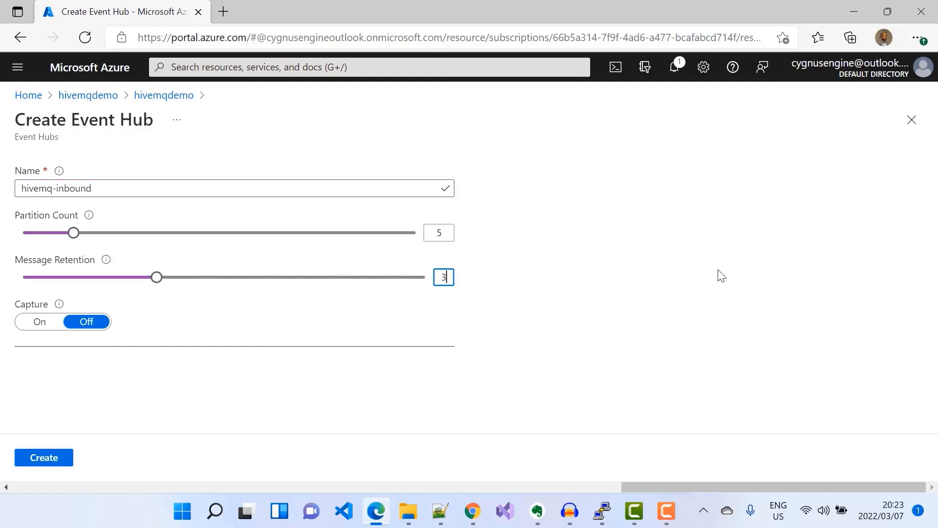
pyautogui.click(34, 461)
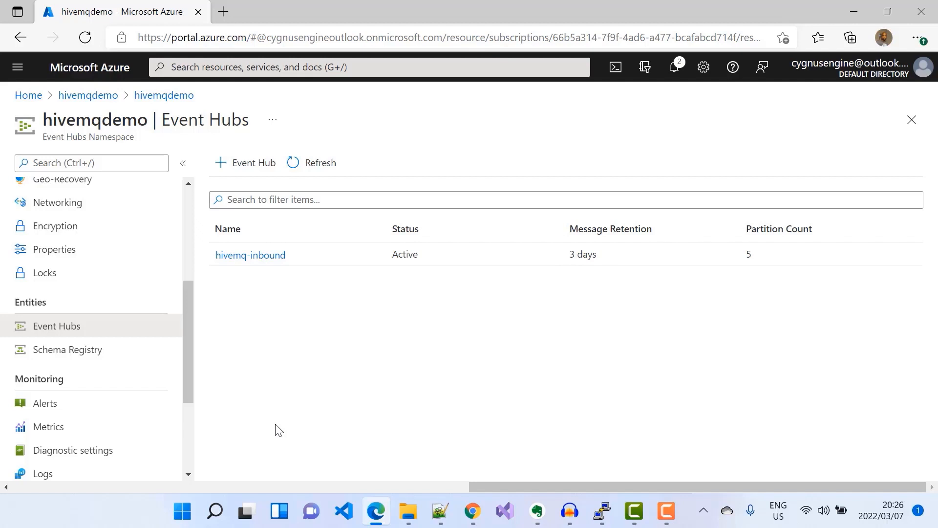
# Add a shared access policy named hivemq-extension with Manage claims and copy its primary-key connection string.
pyautogui.scroll(3, 42, 322)
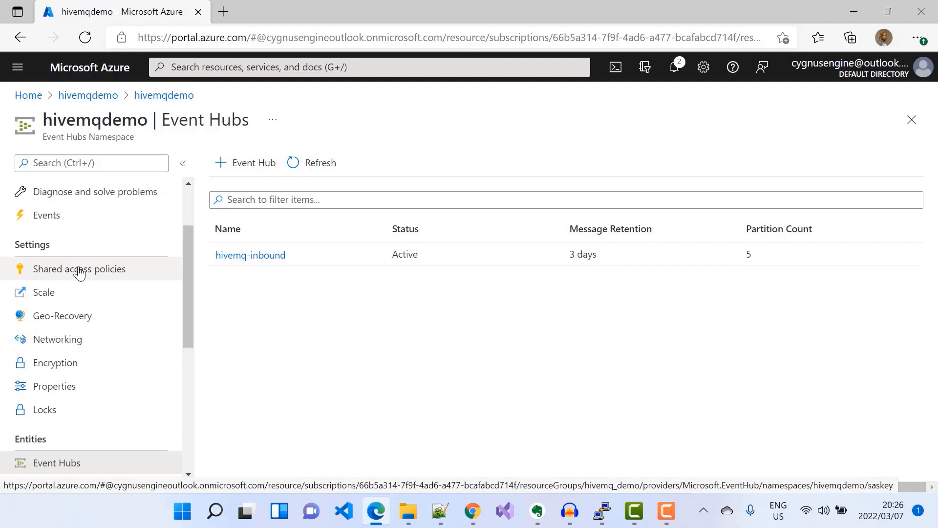
pyautogui.click(80, 273)
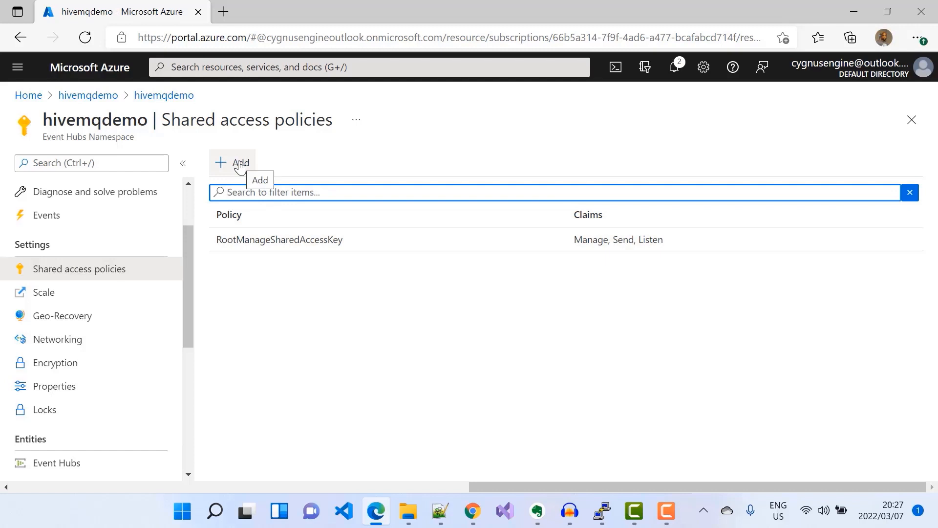
pyautogui.click(240, 165)
pyautogui.write('hivemq-extension')
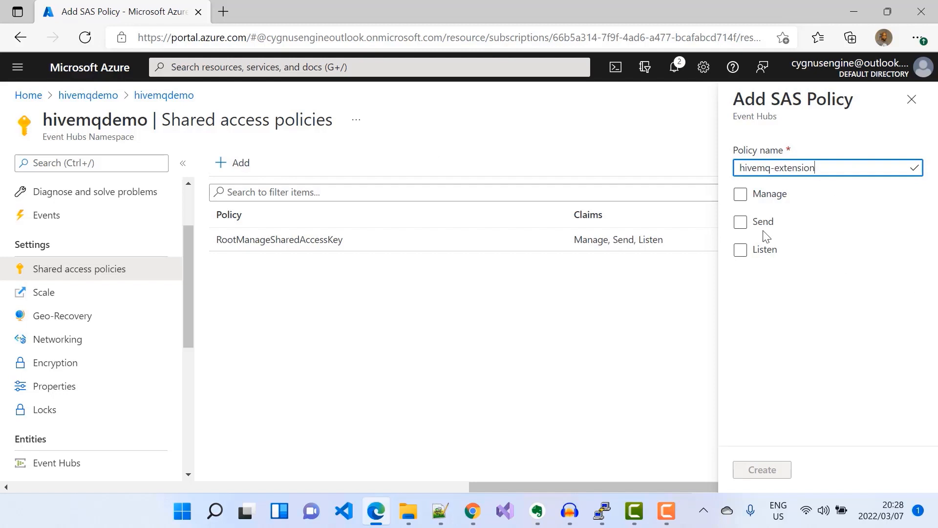
pyautogui.click(740, 195)
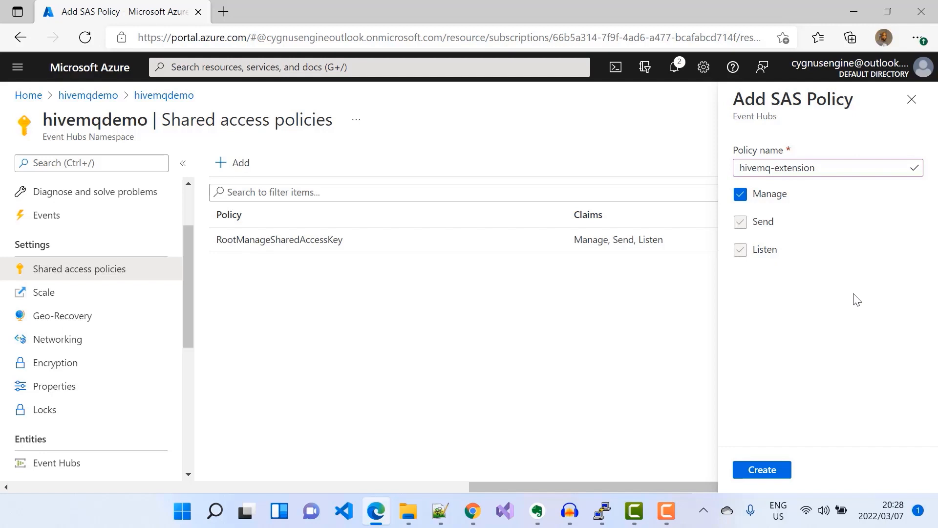
pyautogui.click(763, 471)
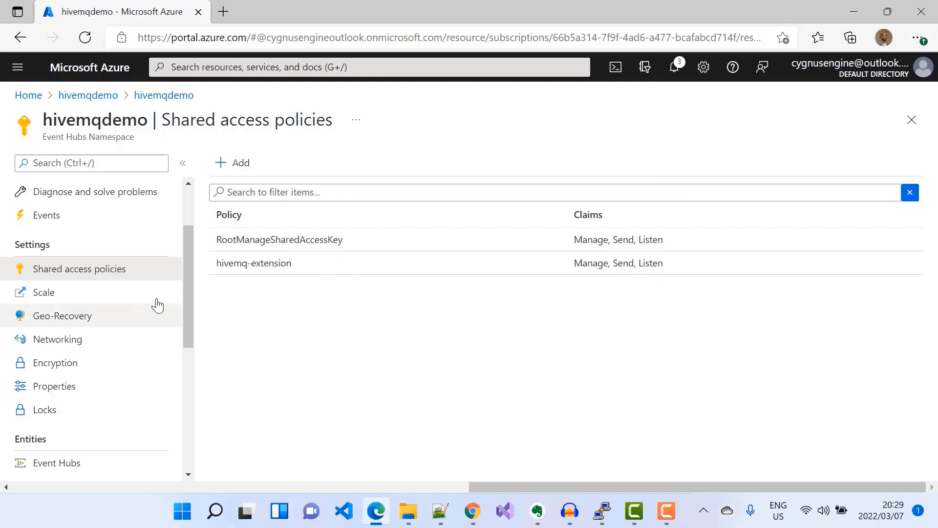
pyautogui.click(258, 266)
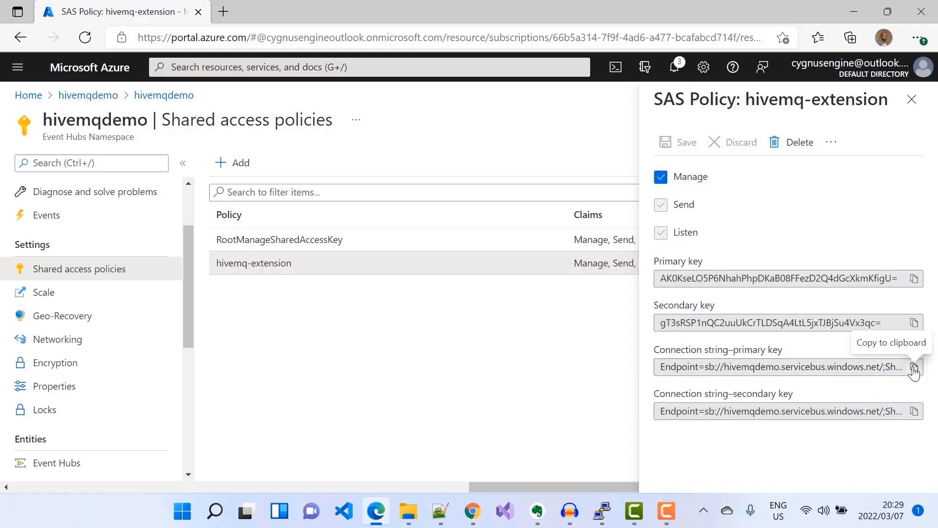
pyautogui.click(913, 368)
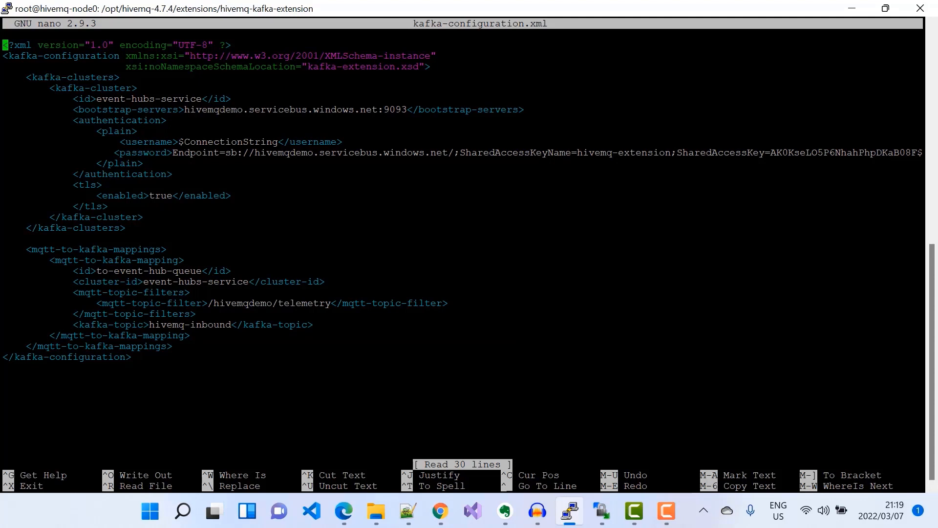
# Switch to the browser and open the Kafka dashboard in the HiveMQ Control Center.
pyautogui.click(441, 511)
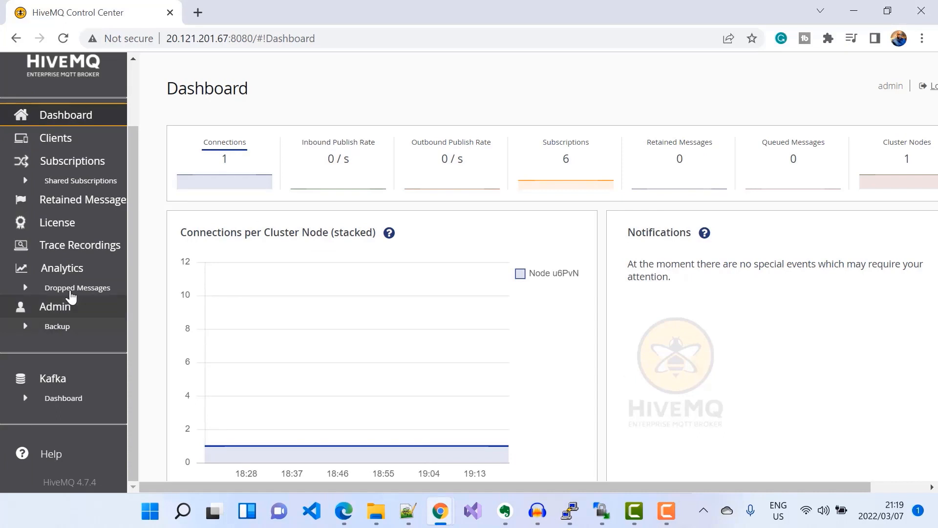
pyautogui.click(53, 399)
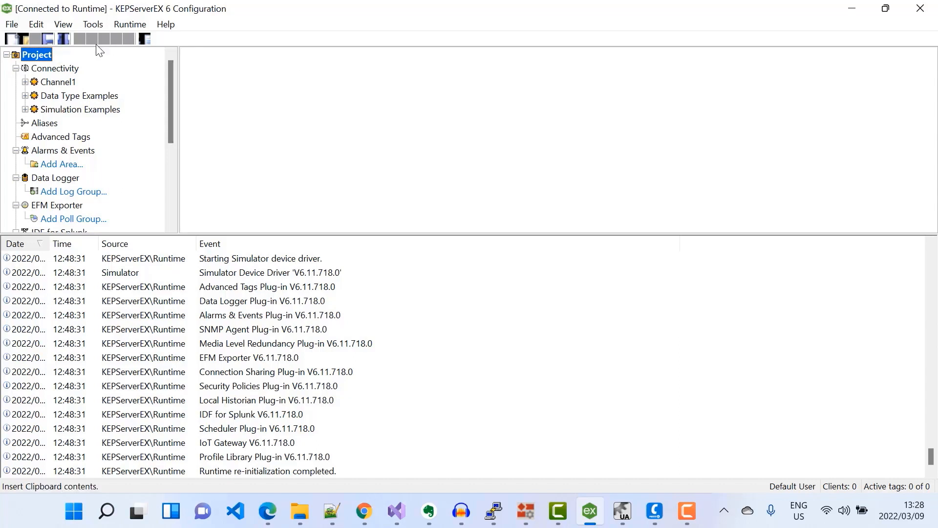
# In KEPServerEX, browse the Simulation Examples Functions tags and review the OPC UA server endpoints and trusted clients.
pyautogui.click(25, 110)
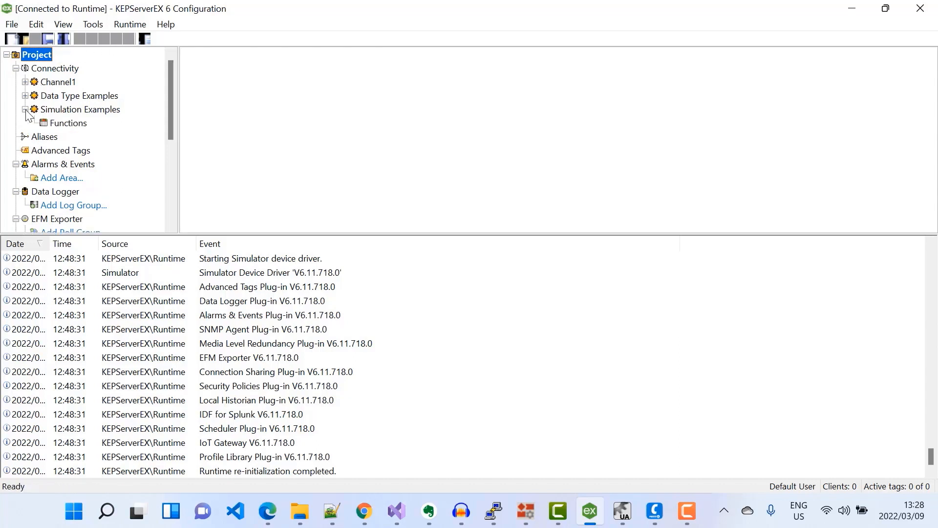
pyautogui.click(75, 124)
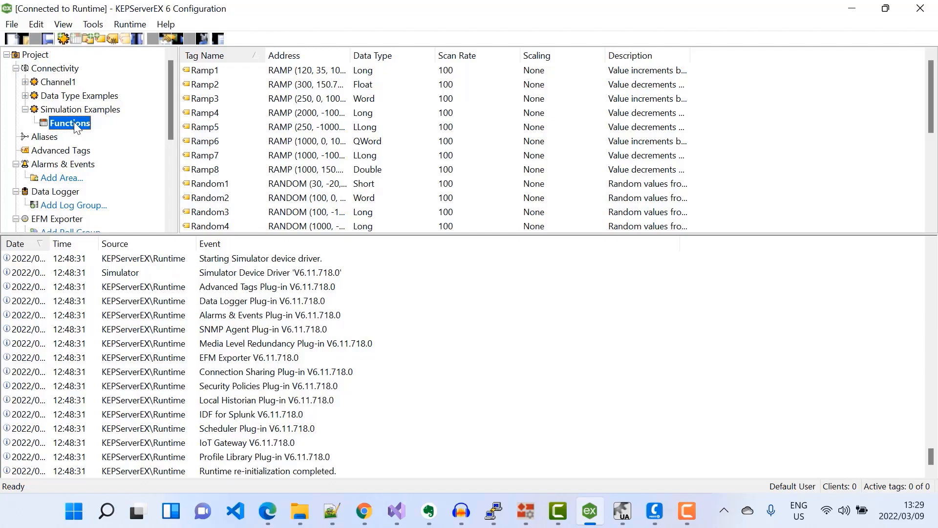
pyautogui.click(623, 518)
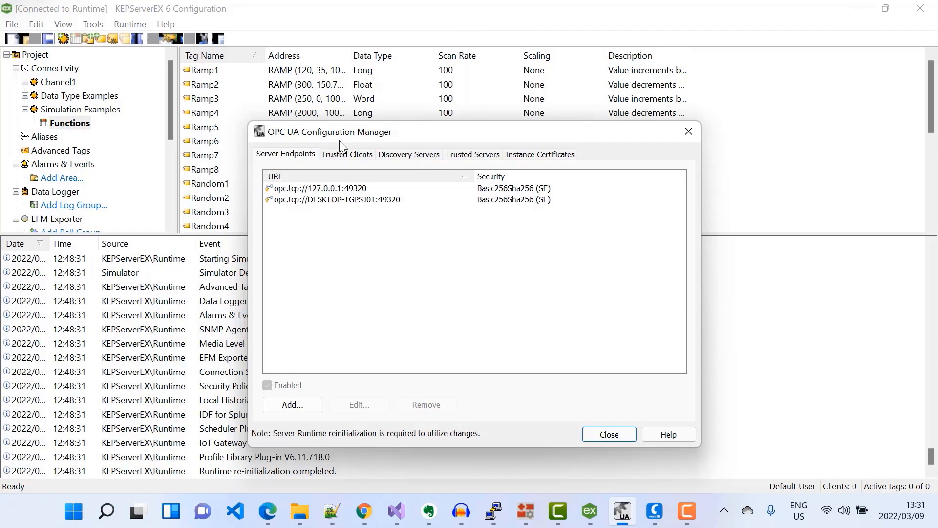
pyautogui.click(340, 154)
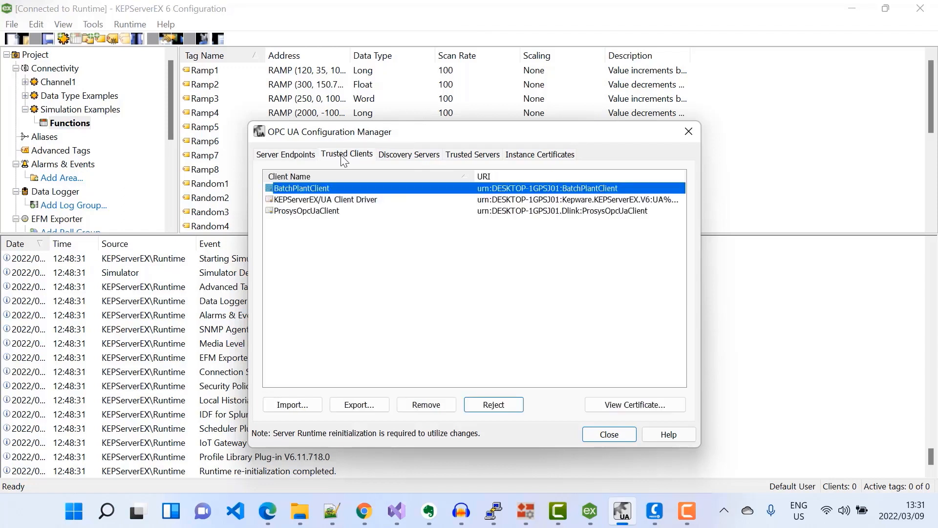
pyautogui.click(286, 154)
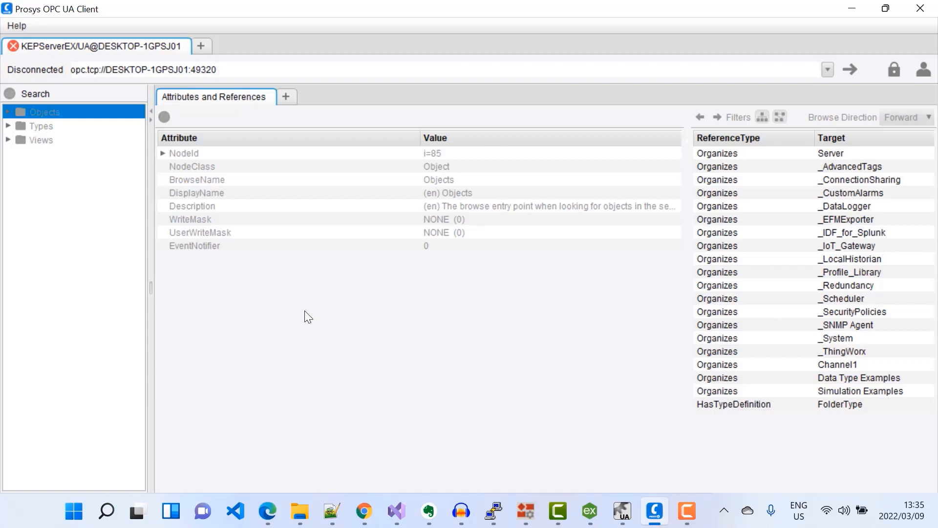
# In the Prosys OPC UA Client, connect to the KEPServerEX endpoint and monitor the Ramp2 tag under Simulation Examples Functions.
pyautogui.click(850, 70)
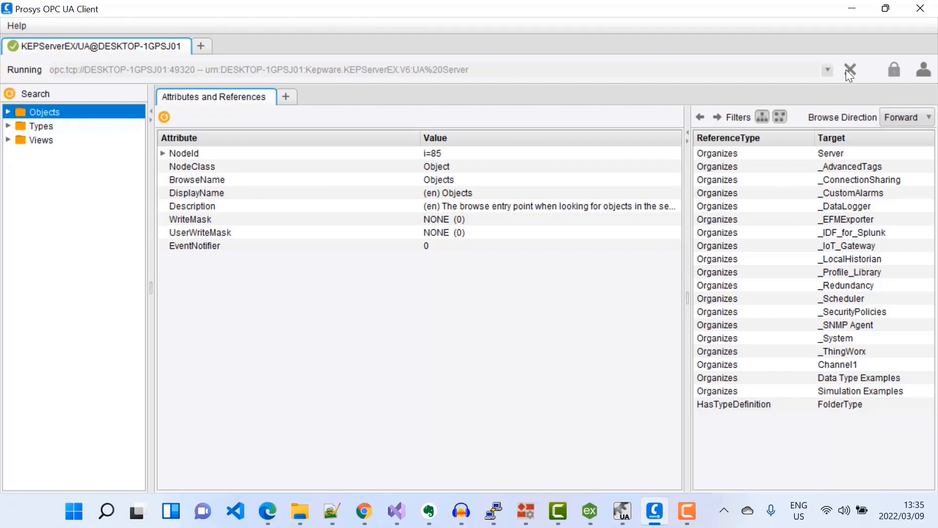
pyautogui.click(8, 112)
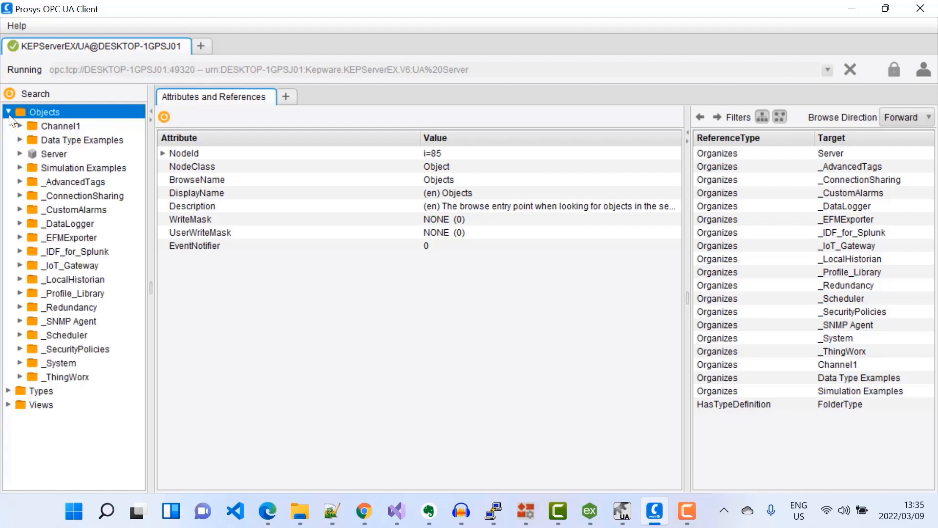
pyautogui.click(20, 167)
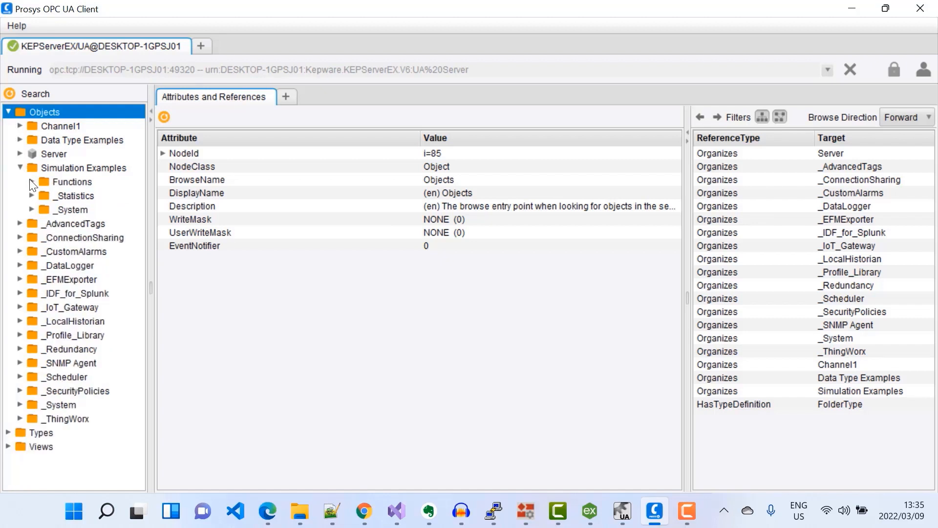
pyautogui.click(31, 182)
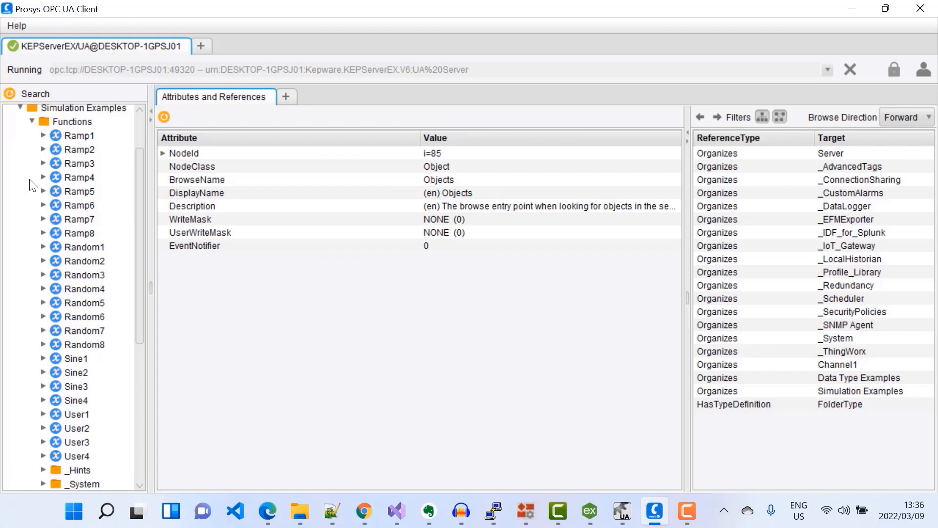
pyautogui.rightClick(81, 152)
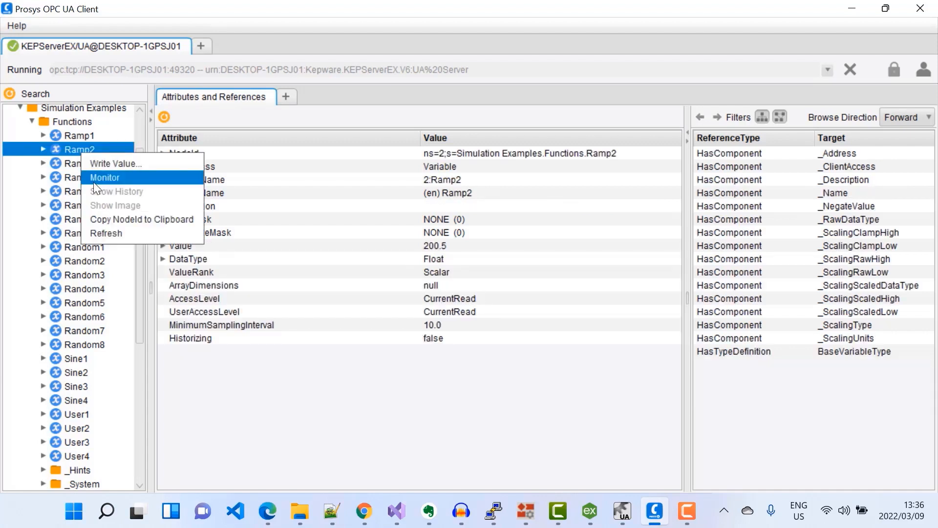
pyautogui.click(109, 176)
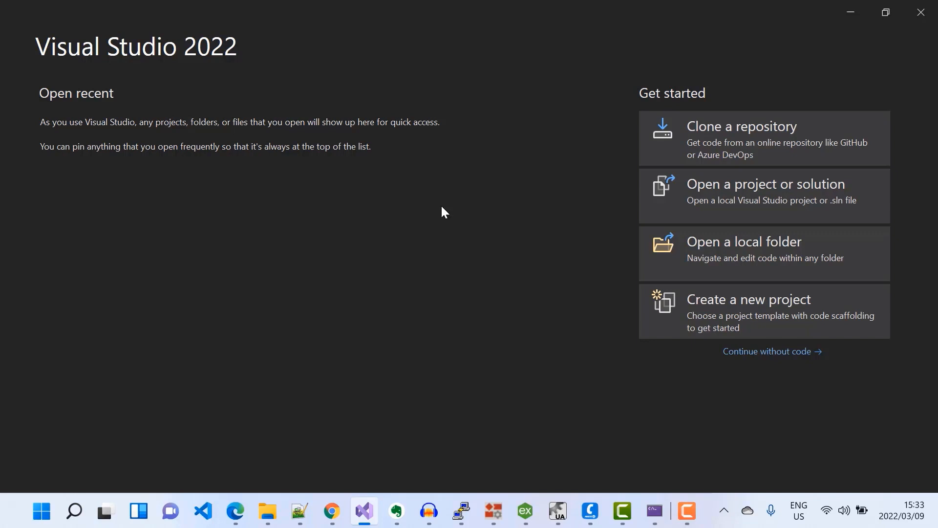
# Create a new C# Console App project named OpcuaMqttGateway targeting .NET 5.0.
pyautogui.click(728, 310)
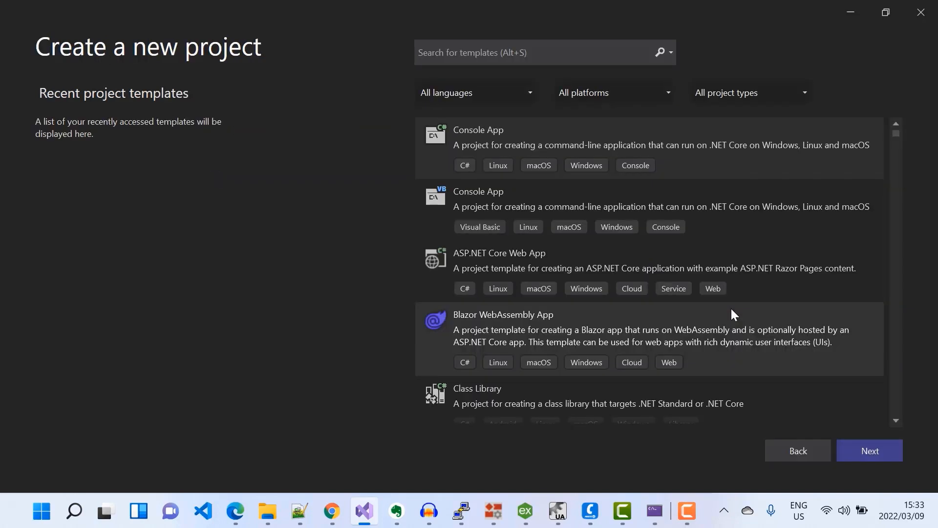
pyautogui.click(562, 140)
pyautogui.click(874, 451)
pyautogui.write('OpcuaMqttGateway')
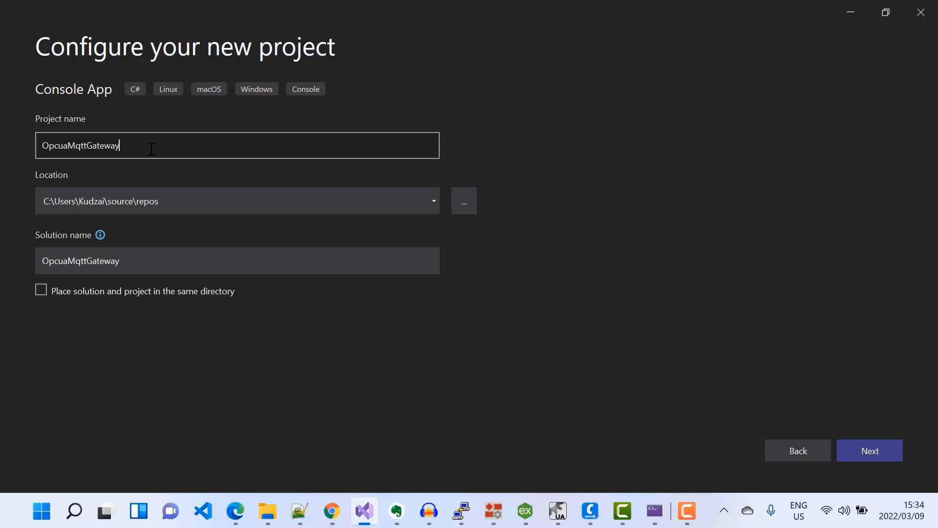
pyautogui.click(852, 452)
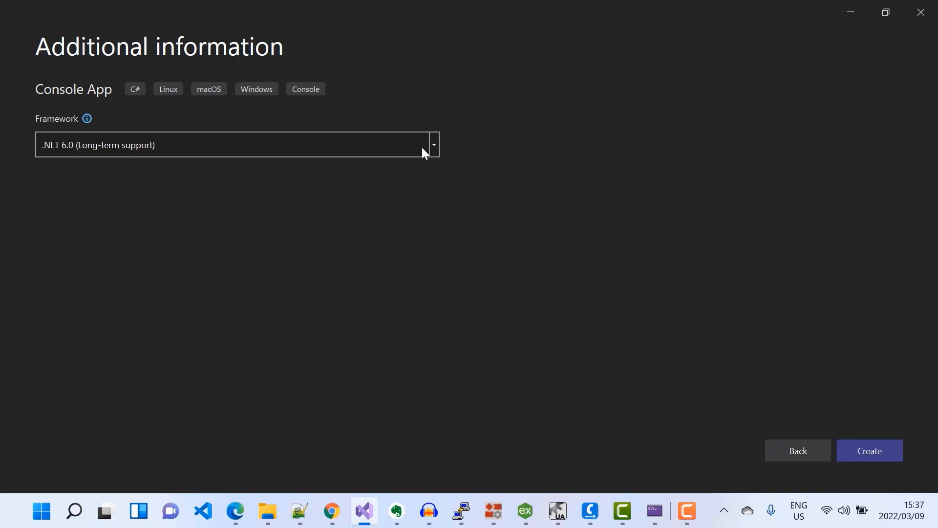
pyautogui.click(431, 145)
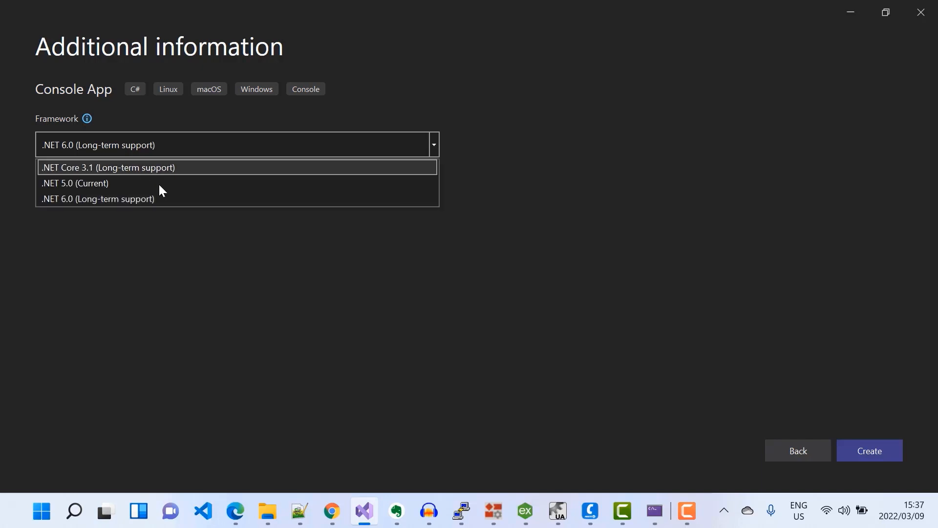
pyautogui.click(120, 183)
pyautogui.click(873, 450)
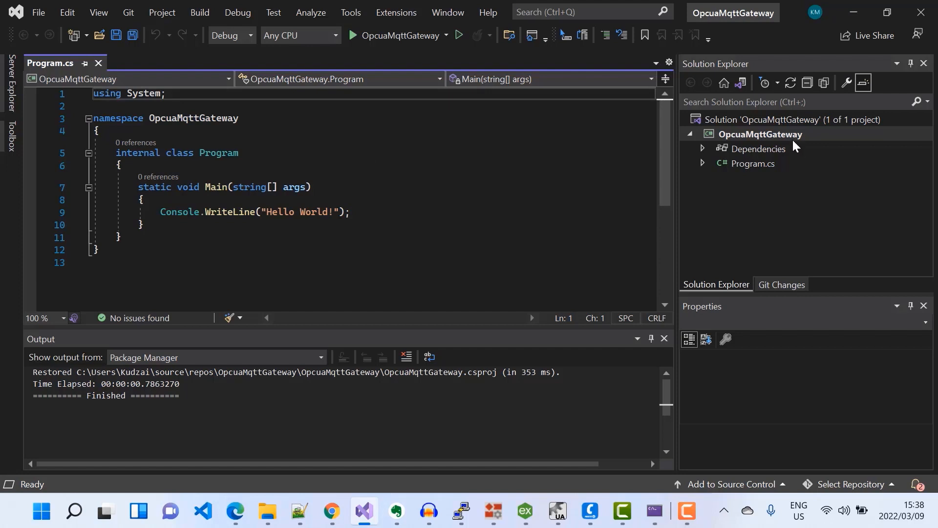
# Install the OPCFoundation.NetStandard.Opc.Ua NuGet package into the OpcuaMqttGateway project.
pyautogui.click(747, 133)
pyautogui.rightClick(748, 133)
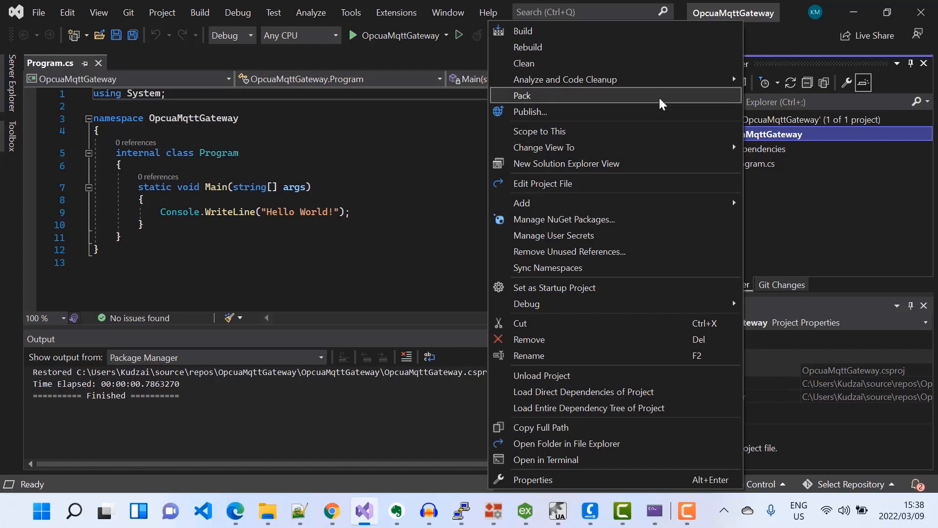
pyautogui.click(586, 218)
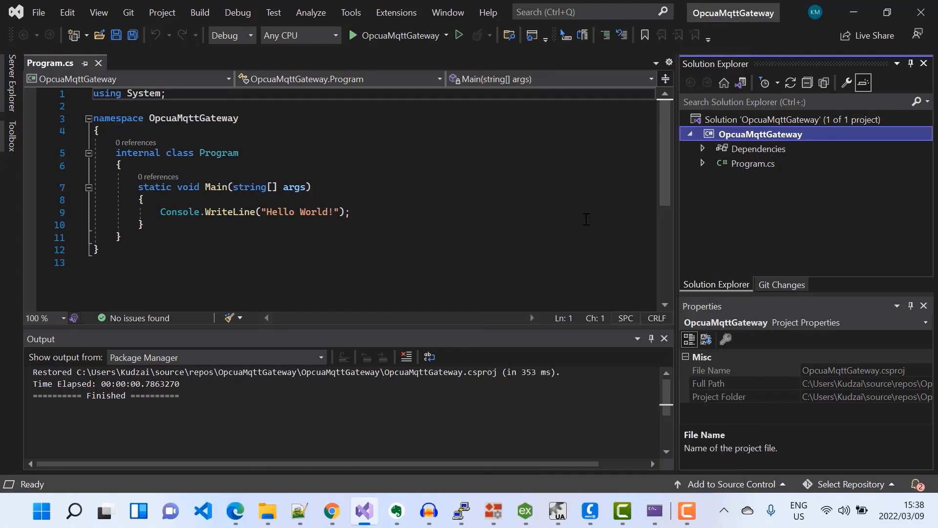
pyautogui.click(52, 88)
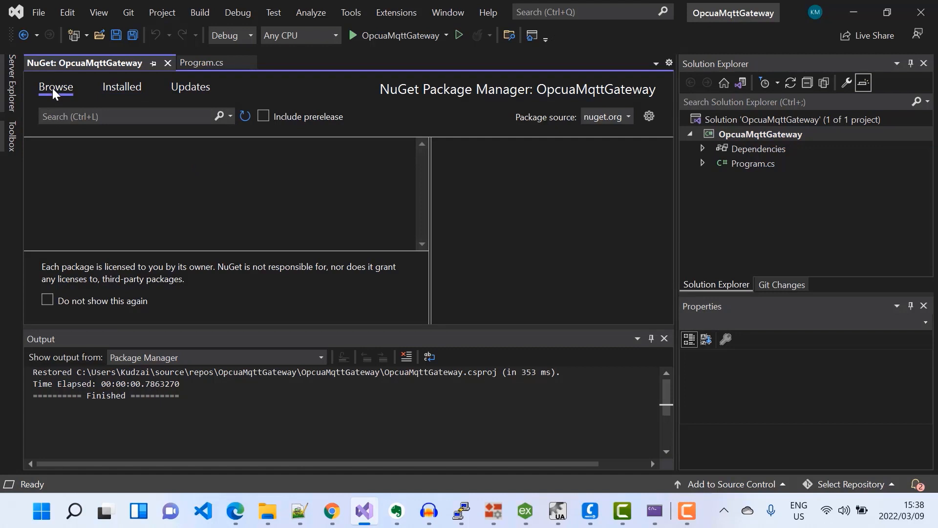
pyautogui.click(56, 115)
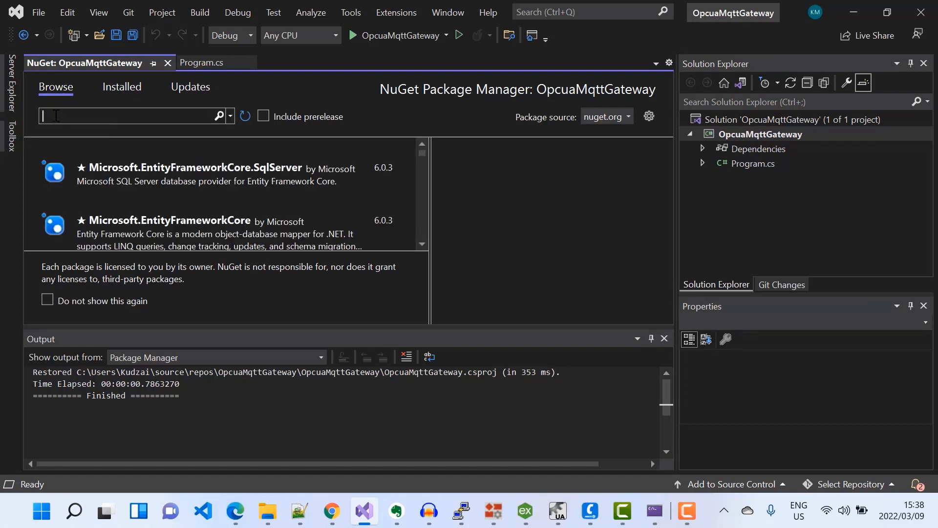
pyautogui.write('OPCFoundation')
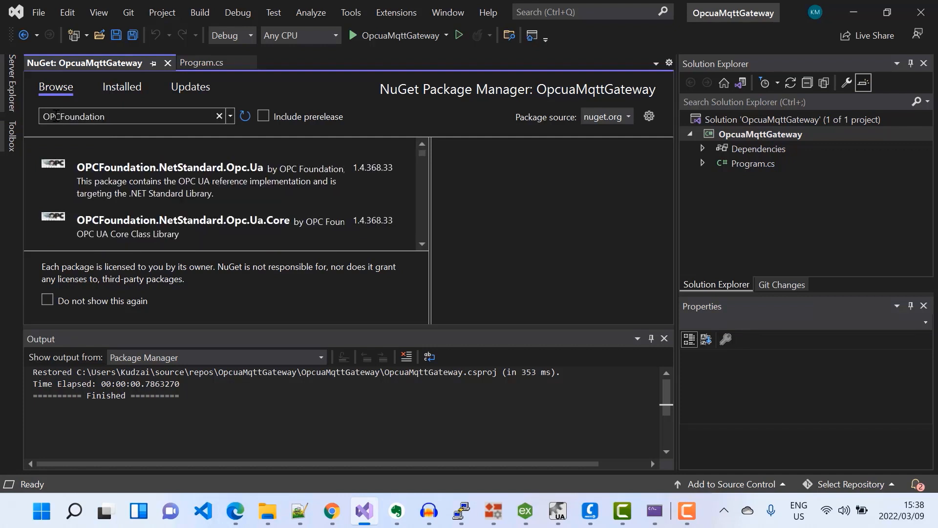
pyautogui.click(220, 179)
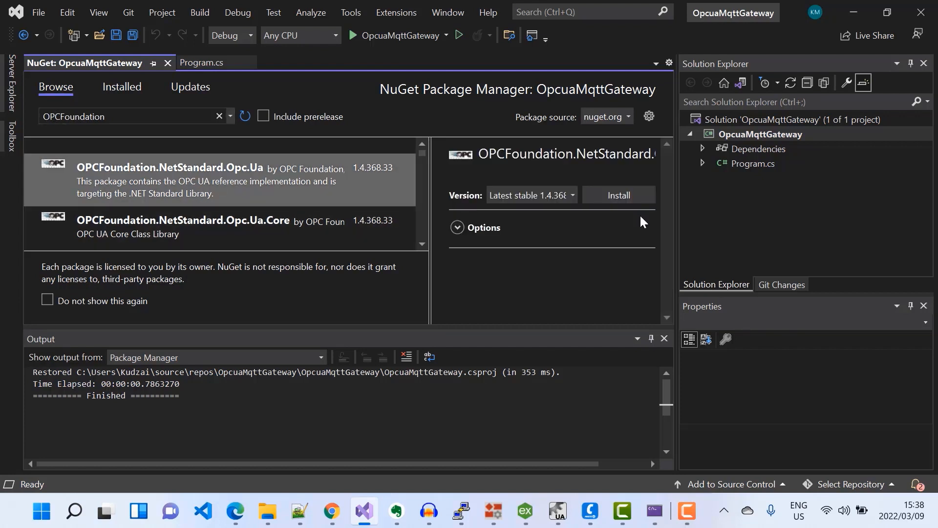
pyautogui.click(632, 197)
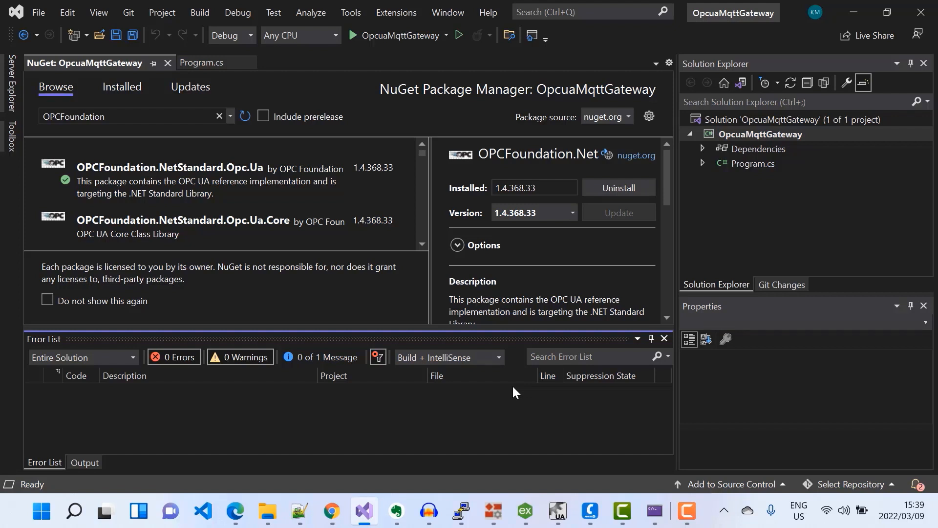
# Install the M2MqttDotnetCore NuGet package, approving the preview changes and accepting the licenses.
pyautogui.click(81, 117)
pyautogui.write('M2MQTT')
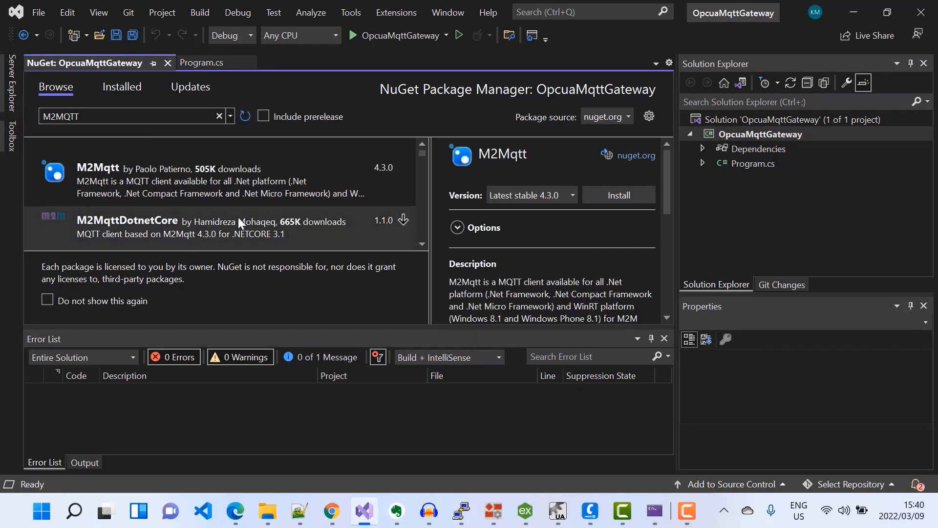
pyautogui.click(239, 217)
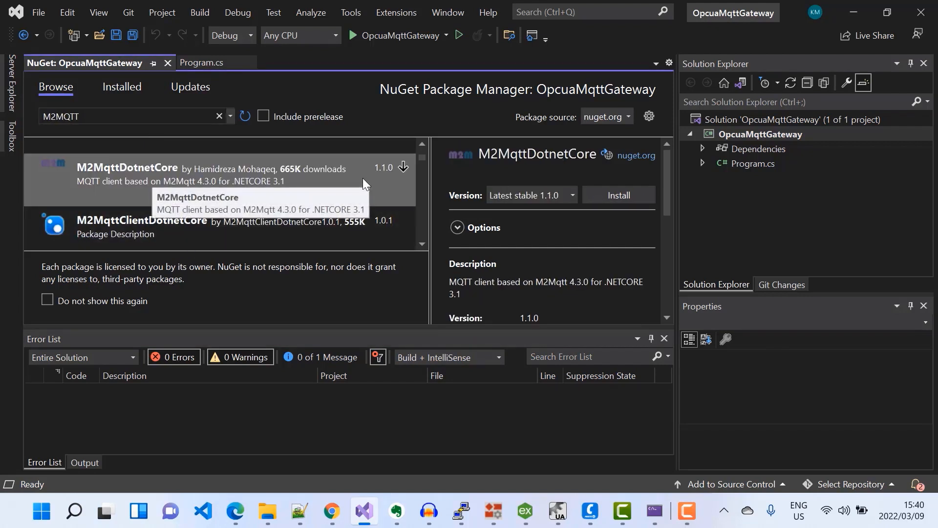
pyautogui.click(635, 195)
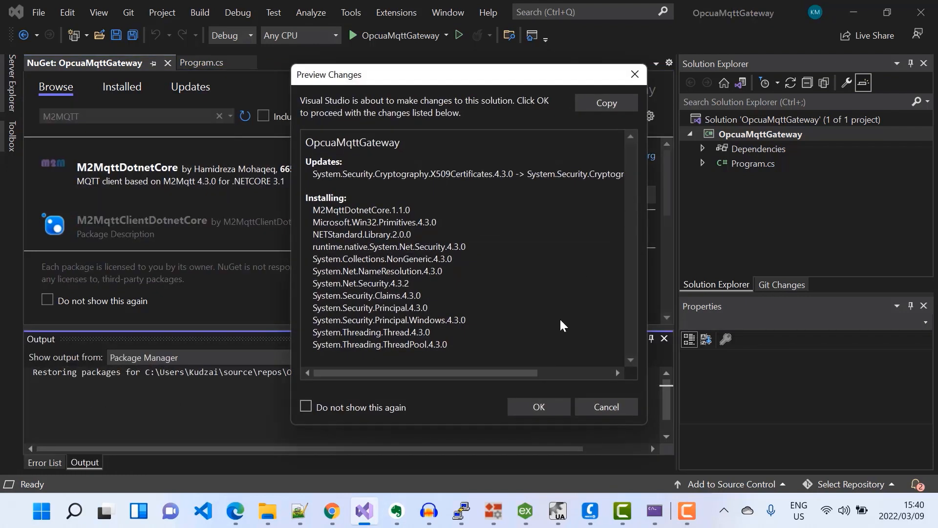
pyautogui.click(556, 407)
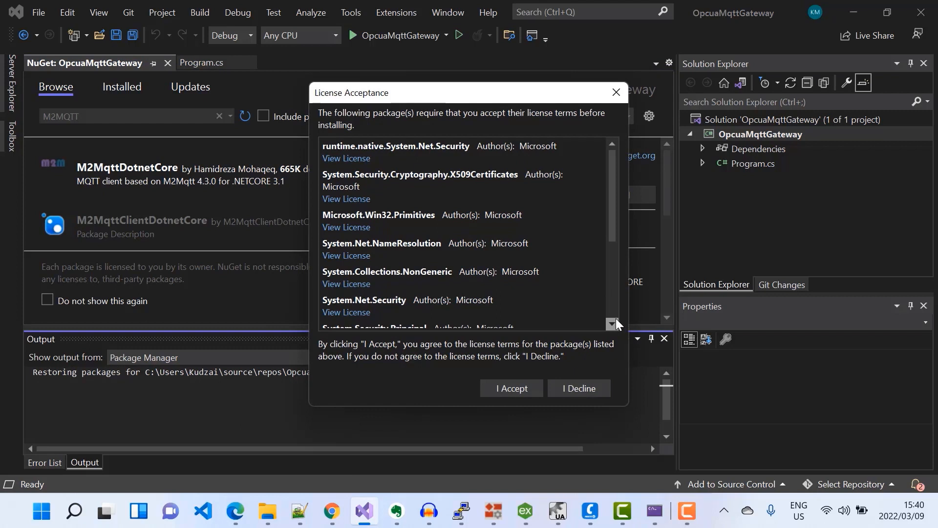
pyautogui.click(516, 386)
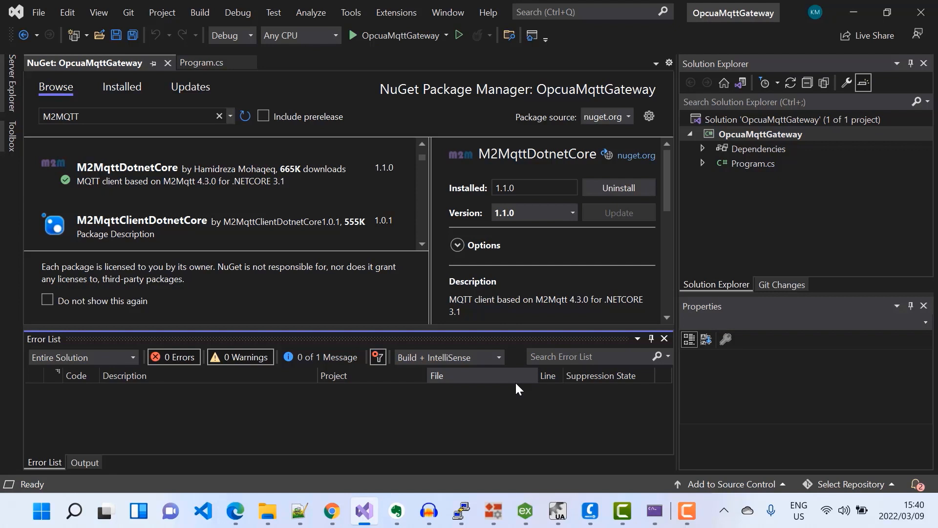
# In Program.cs, paste class fields for the Ramp2 node id, ramp2 value, OPC UA session and MQTT client at 20.121.201.67.
pyautogui.doubleClick(750, 166)
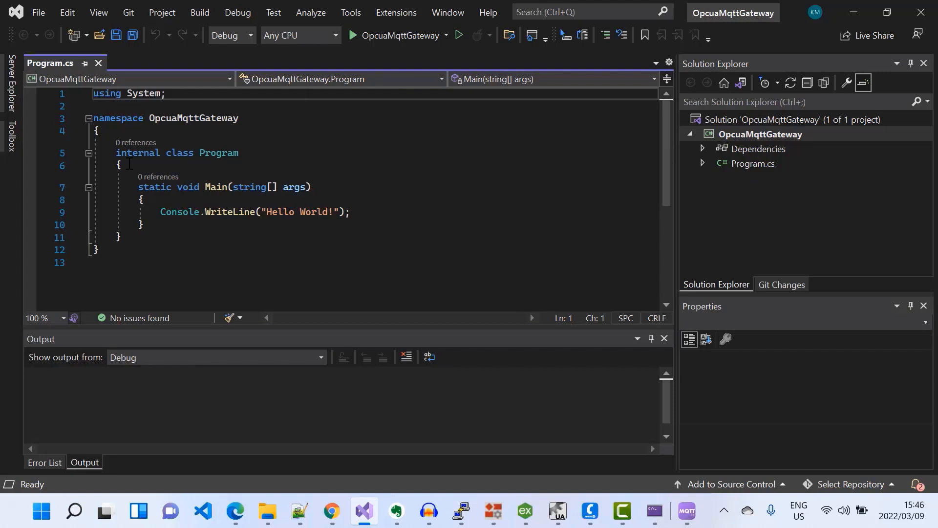
pyautogui.click(129, 164)
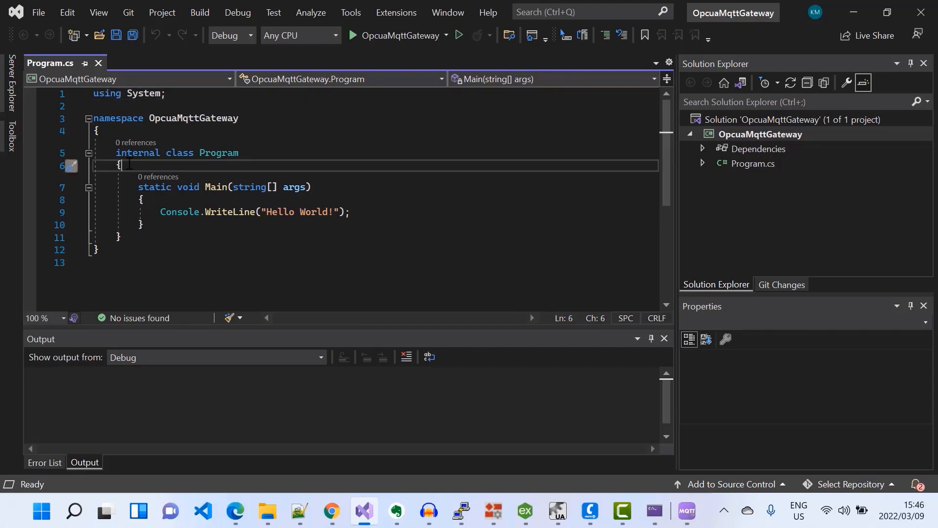
pyautogui.press('Return')
pyautogui.write('//variable for holding our node id public static NodeId Ramp2NodeId = "ns=2;s=Simulation Examples.Functions.Ramp2"; //variable for holding actual ramp 2 value public static double ramp2_value = 0;  //create an opc ua session instance public static Session session; // create mqtt client instance public static MqttClient client = new MqttClient("20.121.201.67");')
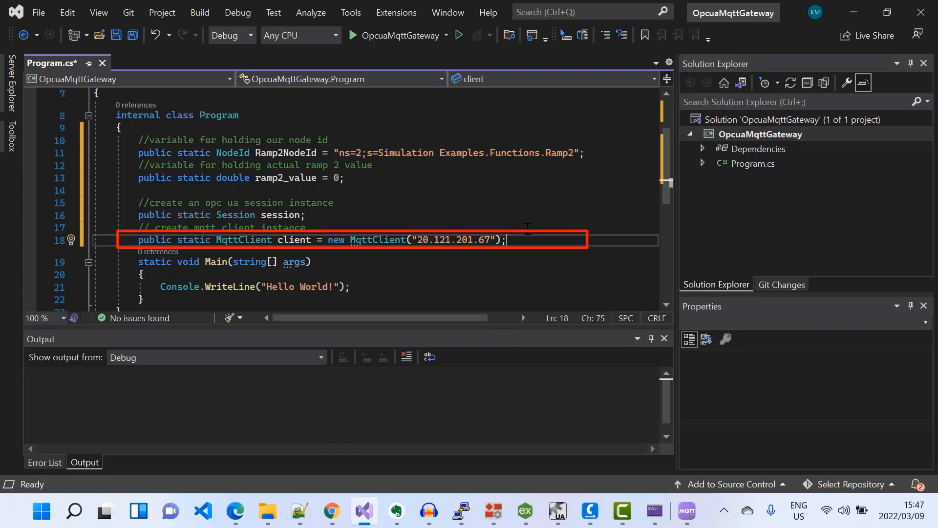
# Replace the Hello World line in Main with code generating a client id, connecting the MQTT client and calling StartGateway.
pyautogui.scroll(-1, 527, 228)
pyautogui.moveTo(375, 250); pyautogui.dragTo(74, 250)
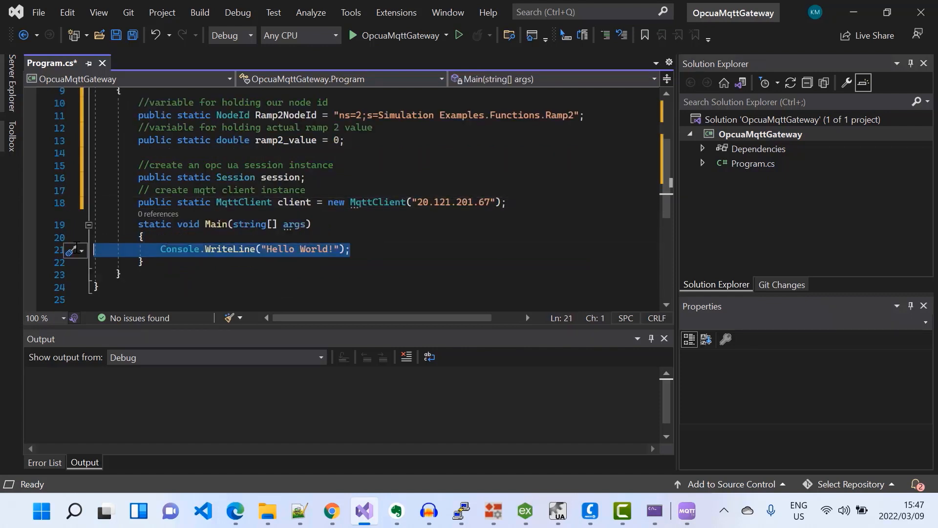
pyautogui.press('Delete')
pyautogui.write('//generate client id string clientId = Guid.NewGuid().ToString(); //connect client to hivemq cluster client.Connect(clientId); //start opc ua to mqtt gateway StartGateway();')
pyautogui.scroll(-2, 521, 216)
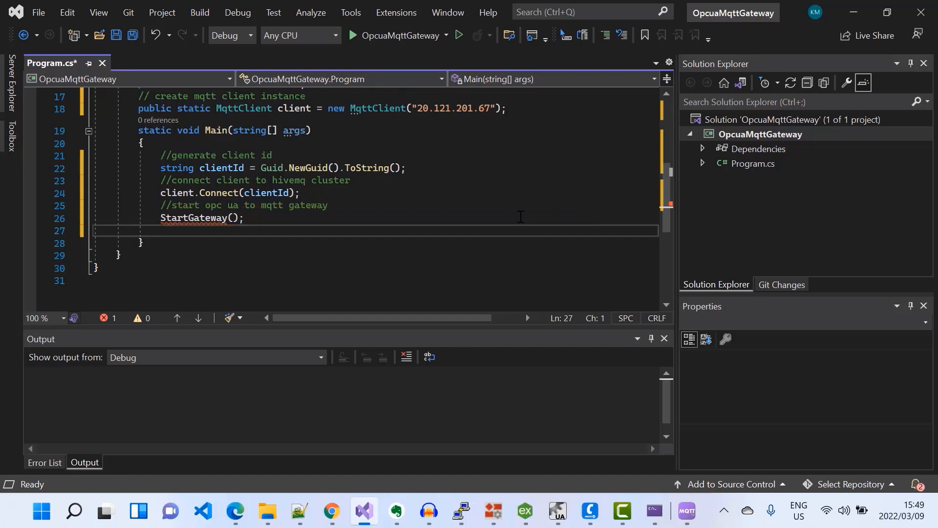
# Paste the StartGateway method below Main in the Program class.
pyautogui.click(148, 246)
pyautogui.press('Return')
pyautogui.press('Return')
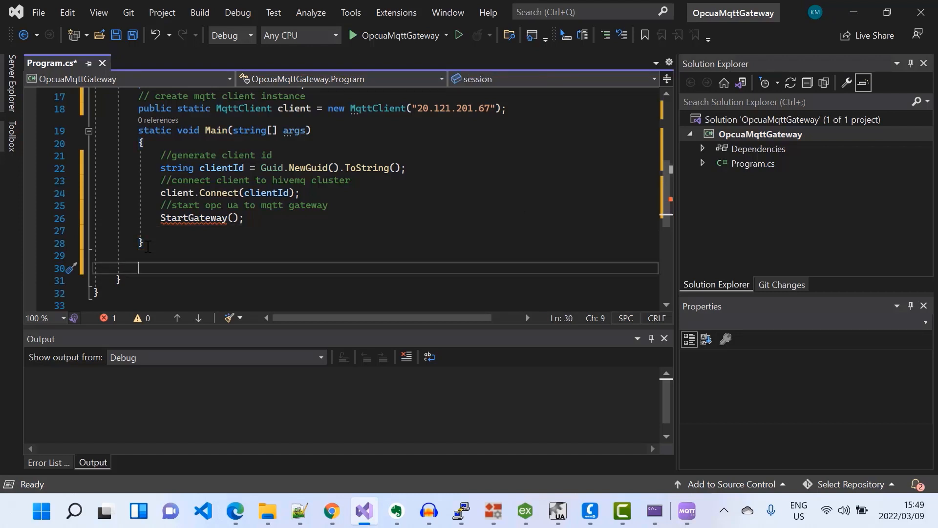
pyautogui.hotkey('ctrl', 'v')
# Add the using Opc.Ua.Configuration directive to resolve ApplicationInstance in StartGateway.
pyautogui.scroll(6, 283, 238)
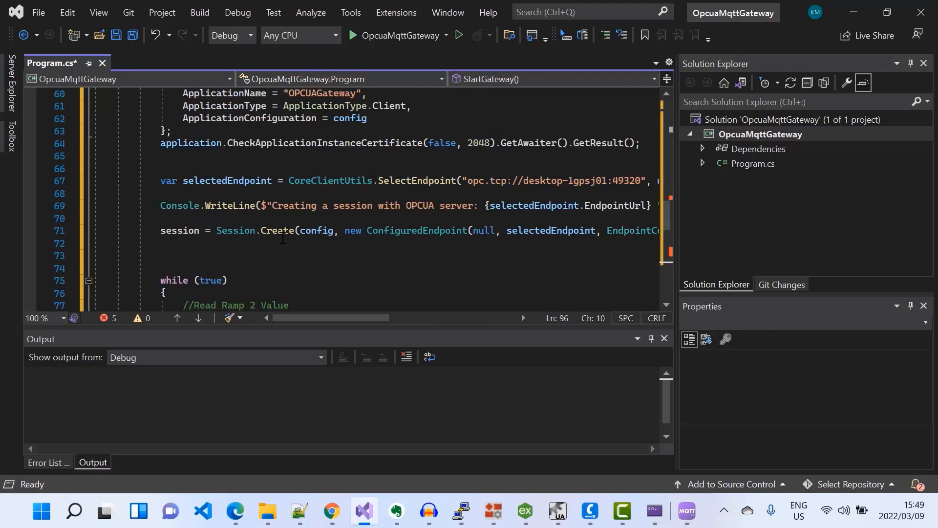
pyautogui.scroll(-2, 283, 238)
pyautogui.scroll(9, 282, 238)
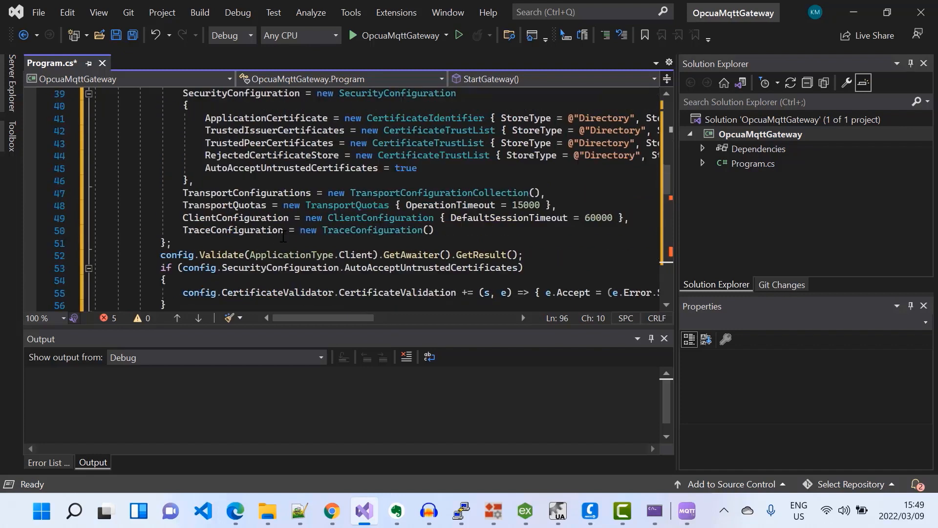
pyautogui.scroll(7, 283, 236)
pyautogui.scroll(-2, 285, 236)
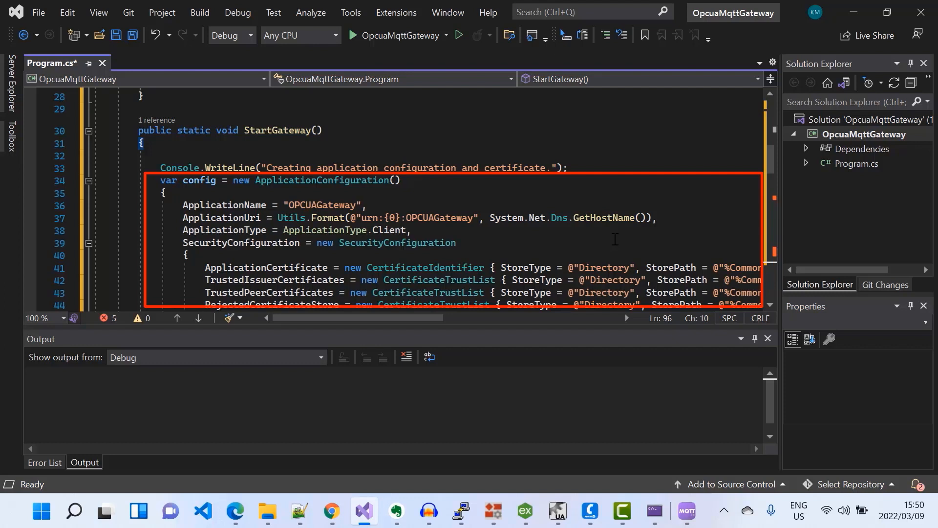
pyautogui.scroll(-5, 615, 239)
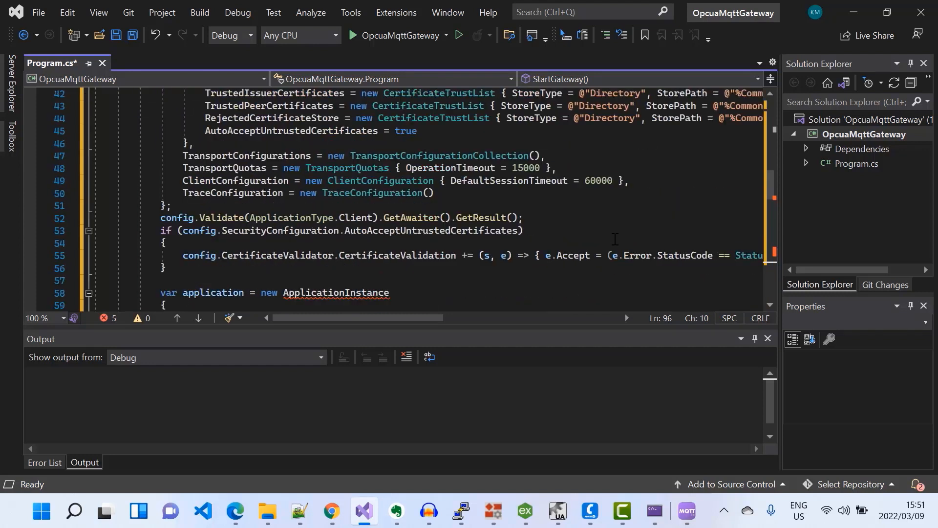
pyautogui.scroll(-3, 616, 239)
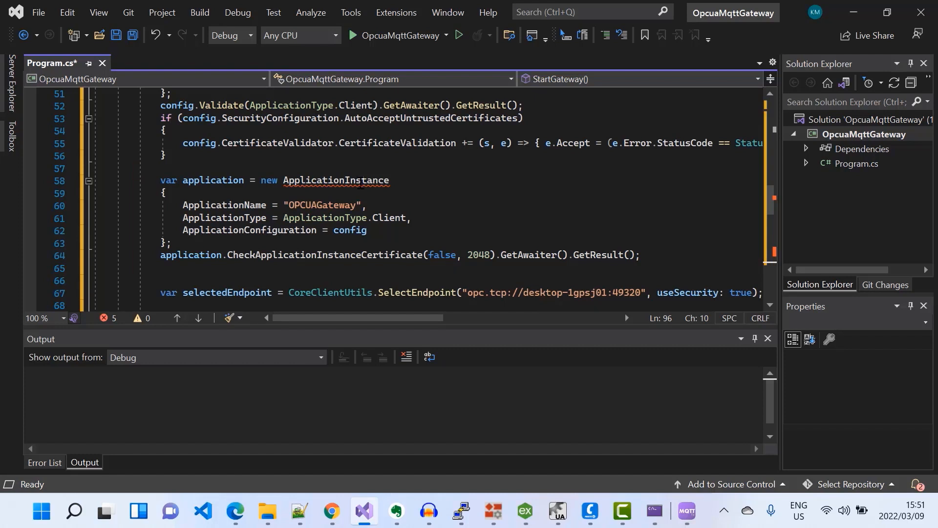
pyautogui.click(345, 196)
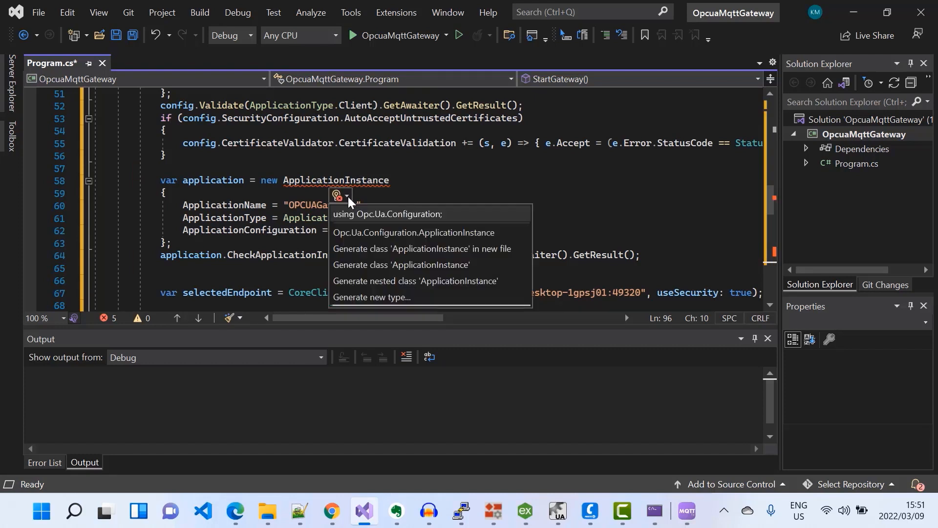
pyautogui.click(358, 214)
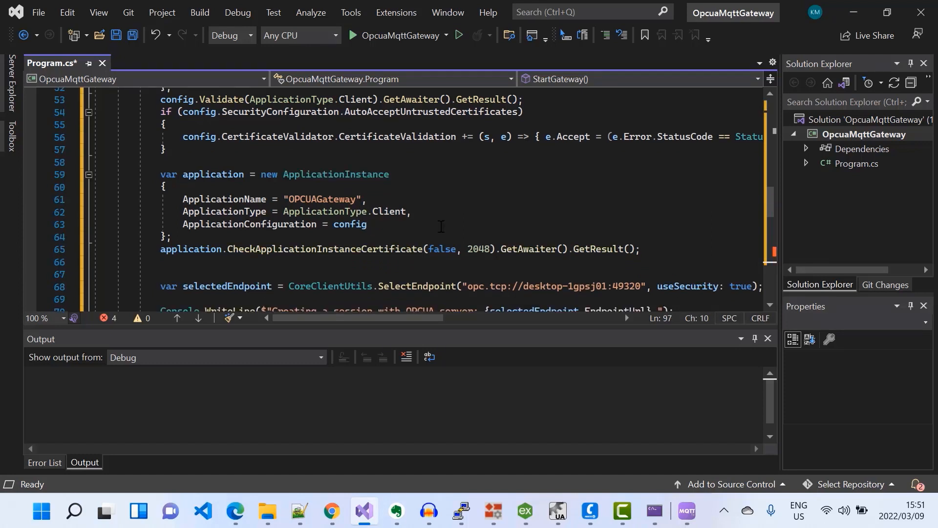
# Review the StartGateway code for session creation, the Ramp2 read loop and the MQTT publish to /hivemqdemo/telemetry.
pyautogui.scroll(-3, 440, 226)
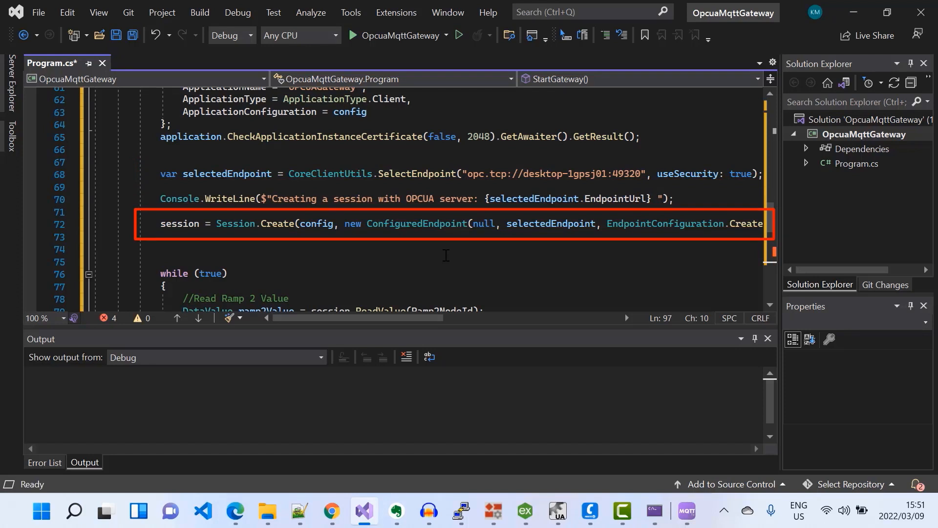
pyautogui.moveTo(437, 321)
pyautogui.mouseDown()
pyautogui.moveTo(543, 344)
pyautogui.moveTo(430, 342)
pyautogui.mouseUp()
pyautogui.scroll(-2, 457, 230)
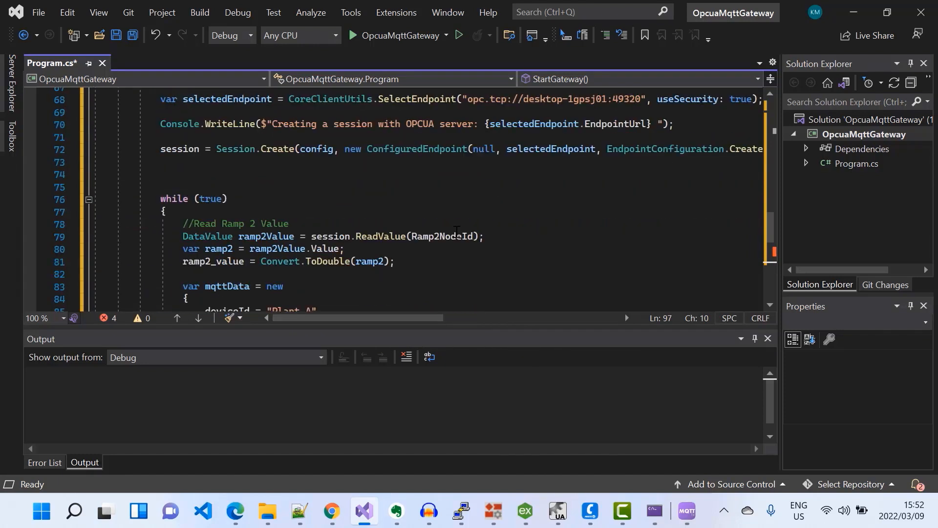
pyautogui.scroll(-1, 456, 231)
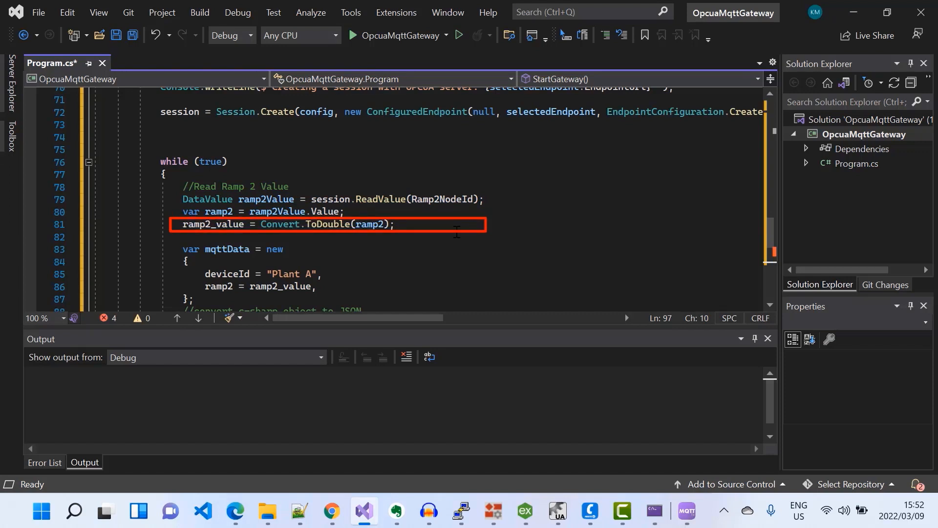
pyautogui.scroll(-1, 457, 232)
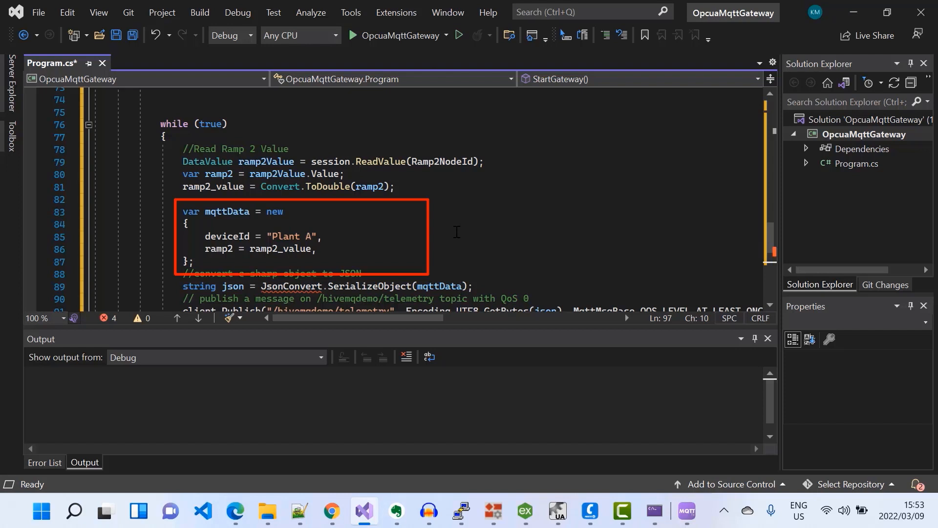
pyautogui.scroll(-2, 469, 228)
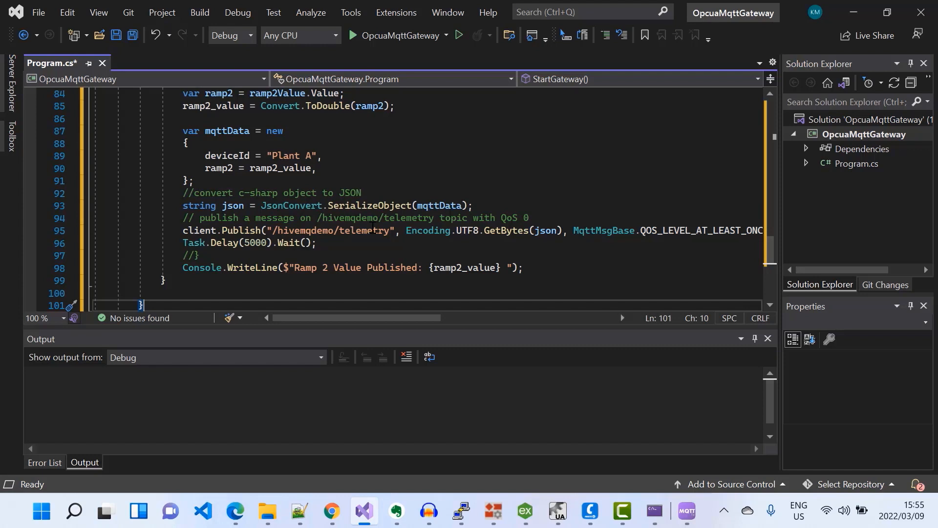
# Run the gateway and in MQTT.fx subscribe to /hivemqdemo/telemetry, decoding payloads with the JSON Pretty Format Decoder.
pyautogui.click(394, 37)
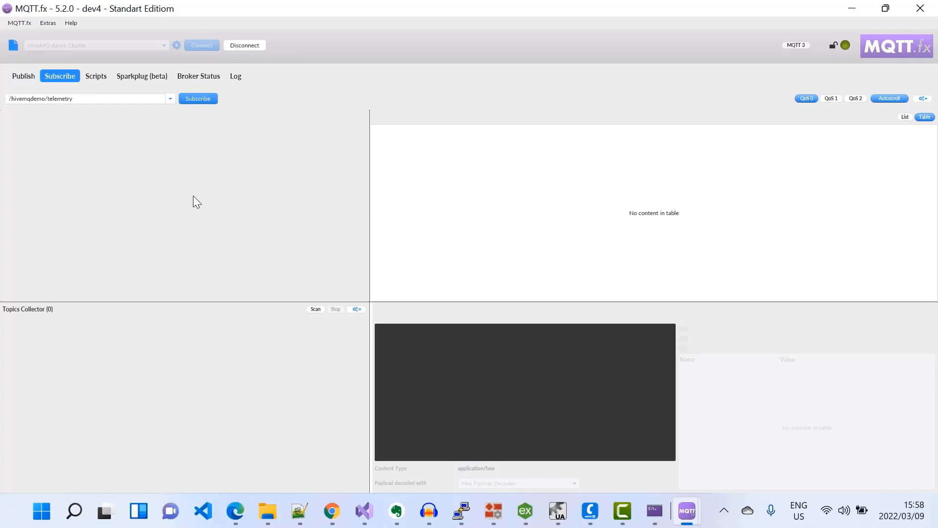
pyautogui.click(202, 99)
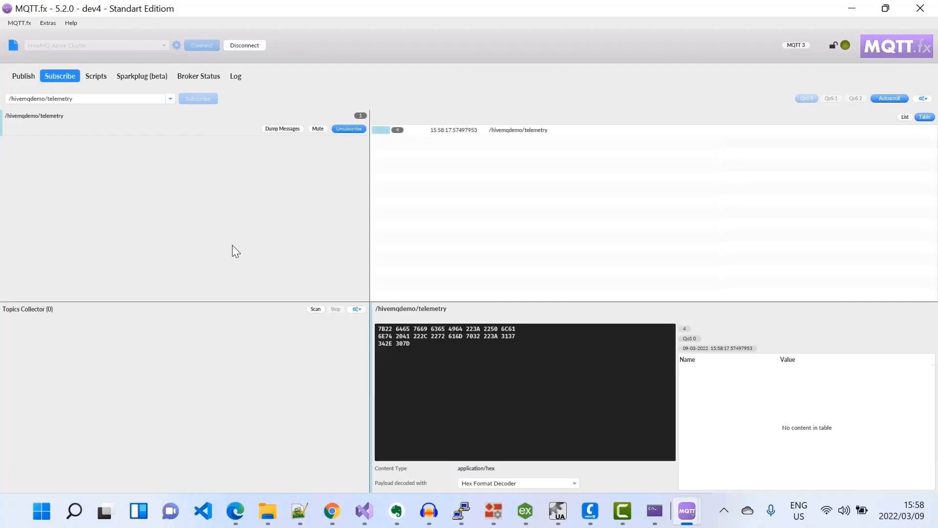
pyautogui.click(506, 484)
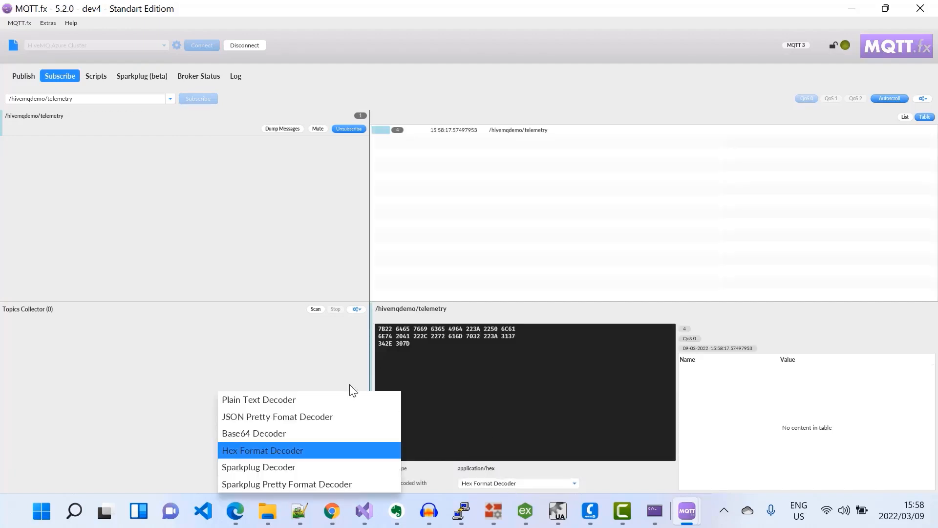
pyautogui.click(301, 418)
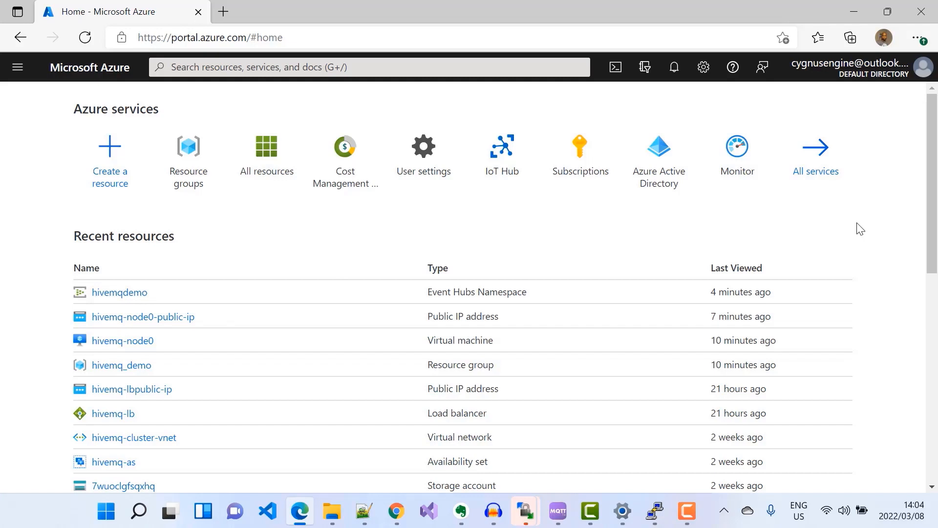
# In the Azure portal, open the hivemqdemo Event Hubs namespace and examine its message metrics.
pyautogui.click(121, 292)
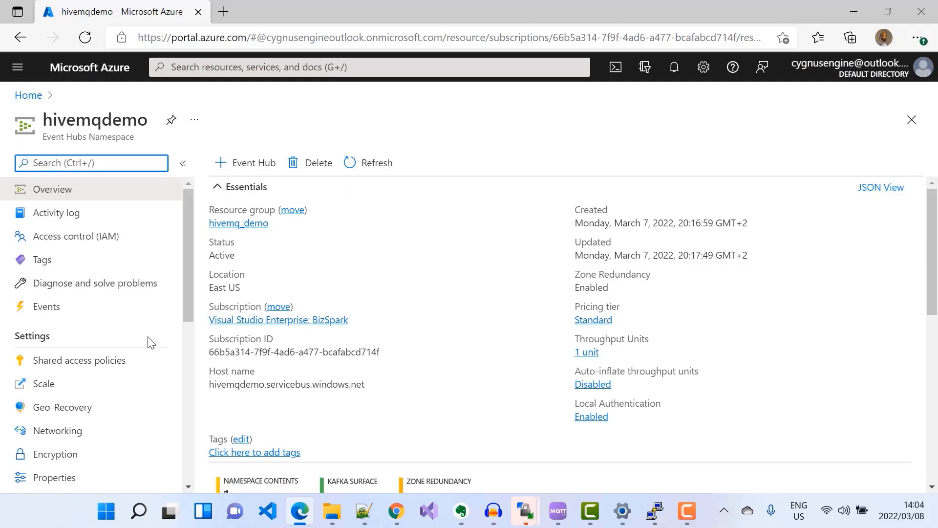
pyautogui.scroll(-4, 523, 281)
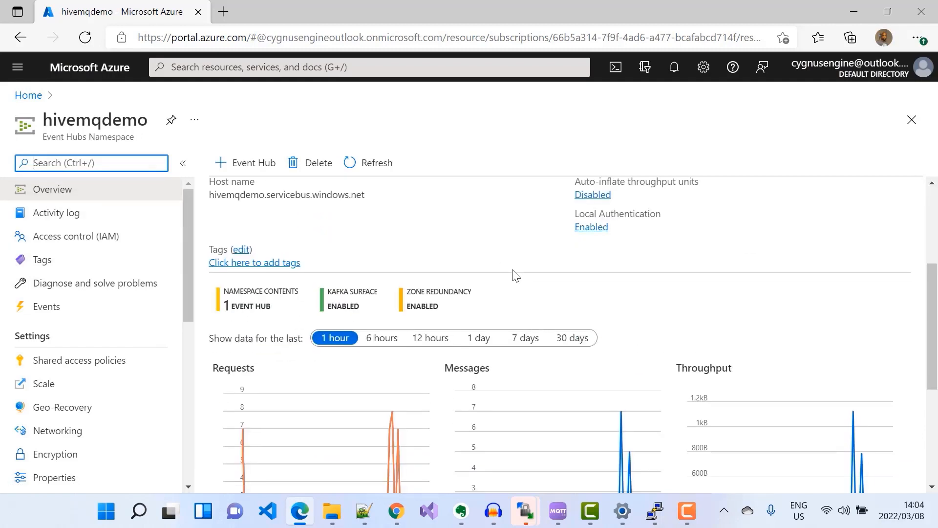
# Open the hivemq-inbound event hub and create a consumer group named hivemqdemo_eventhub_tsi_stream.
pyautogui.scroll(-2, 513, 279)
pyautogui.scroll(-1, 531, 469)
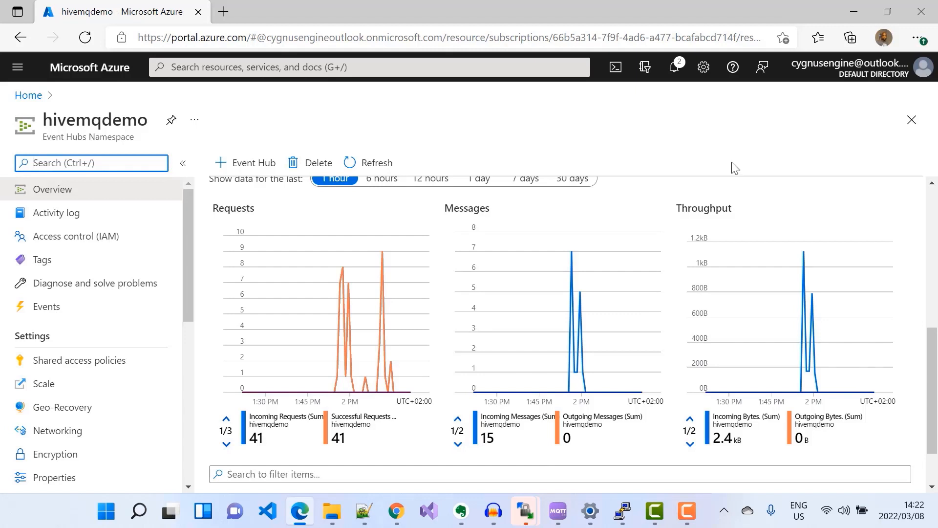
pyautogui.scroll(-2, 616, 293)
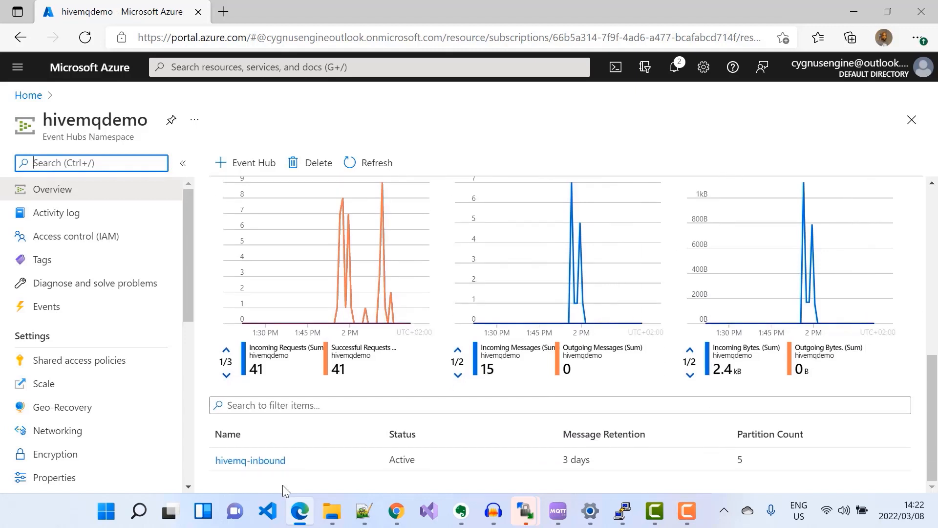
pyautogui.click(256, 461)
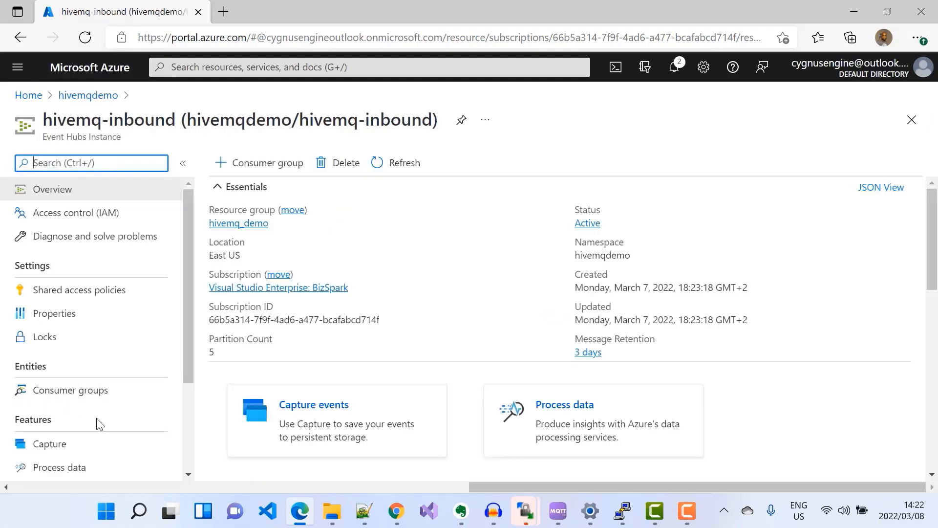
pyautogui.click(81, 393)
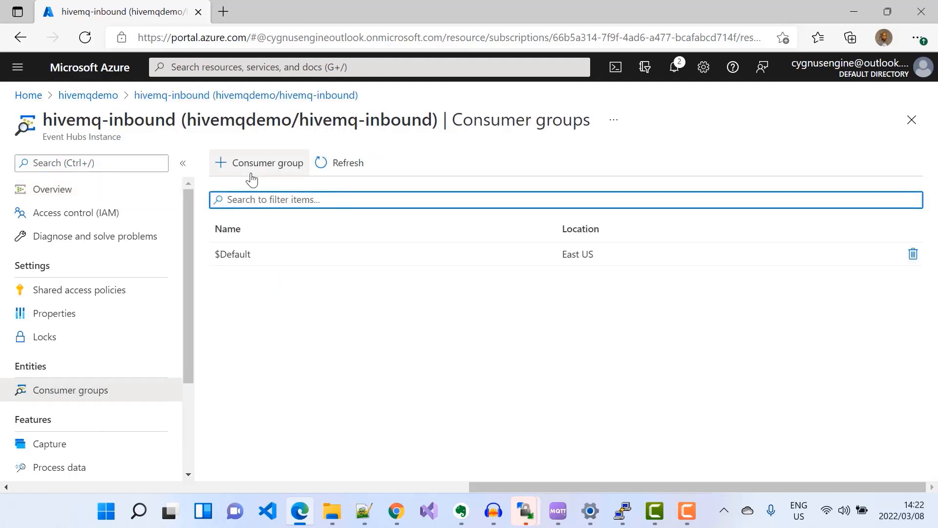
pyautogui.click(254, 166)
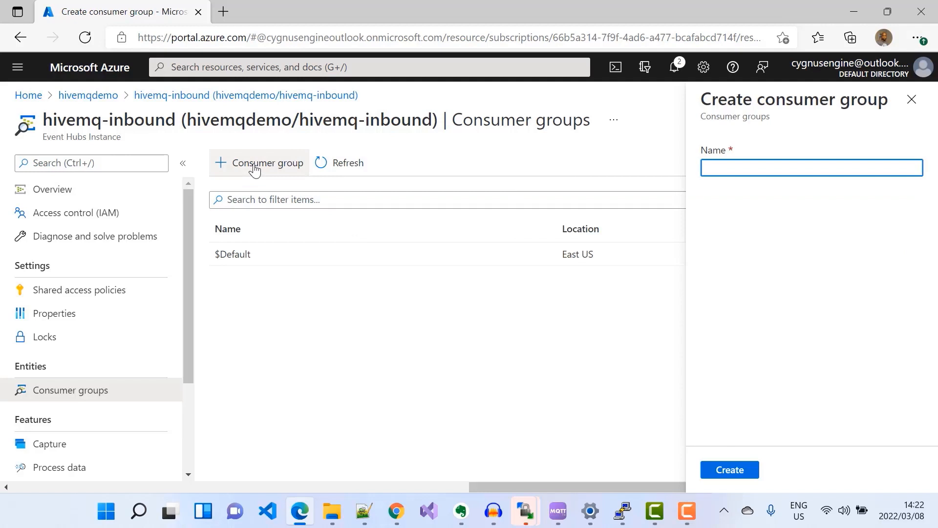
pyautogui.write('hivemq')
pyautogui.write('demo_eventhub_tsi_stream')
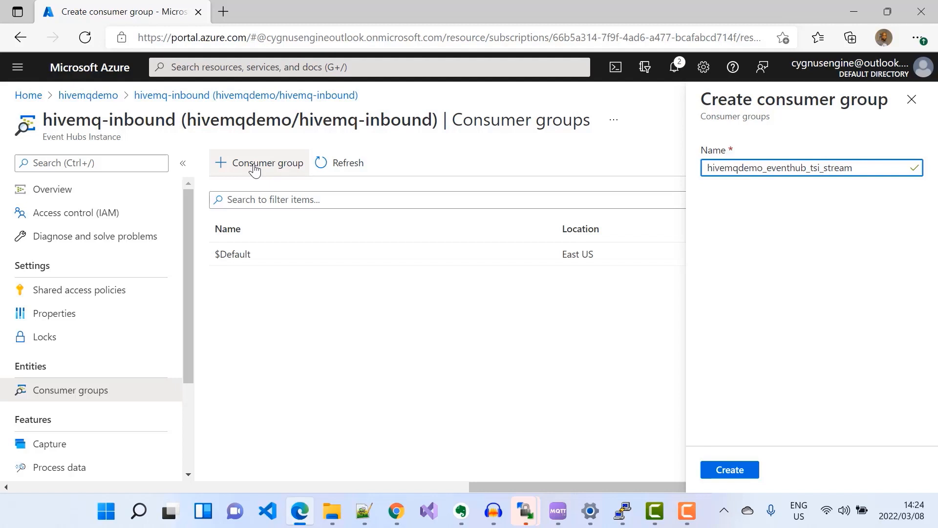
pyautogui.click(745, 469)
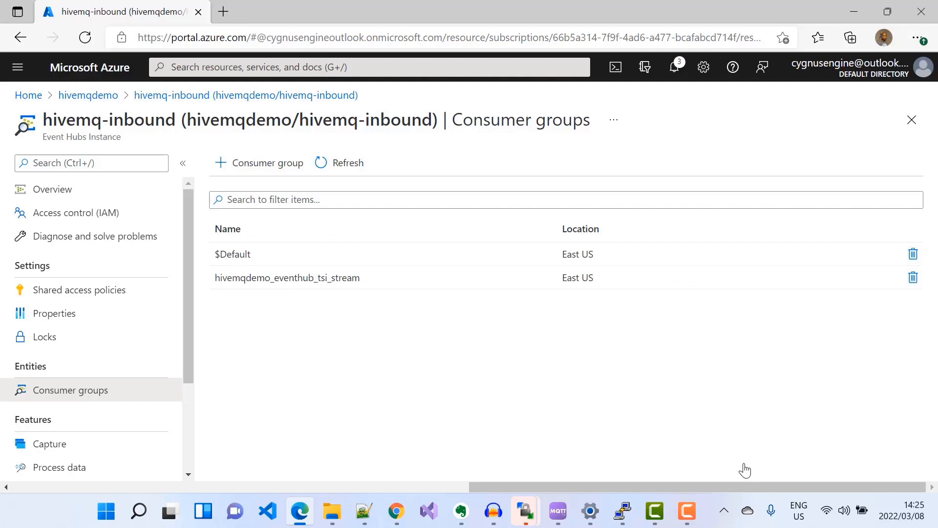
# From the portal home, create a new Time Series Insights resource from the marketplace.
pyautogui.click(28, 94)
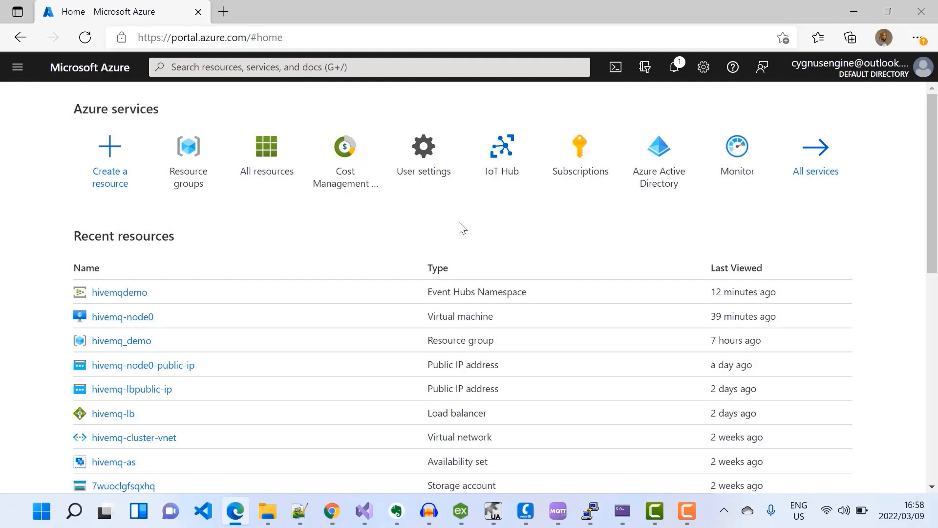
pyautogui.click(110, 160)
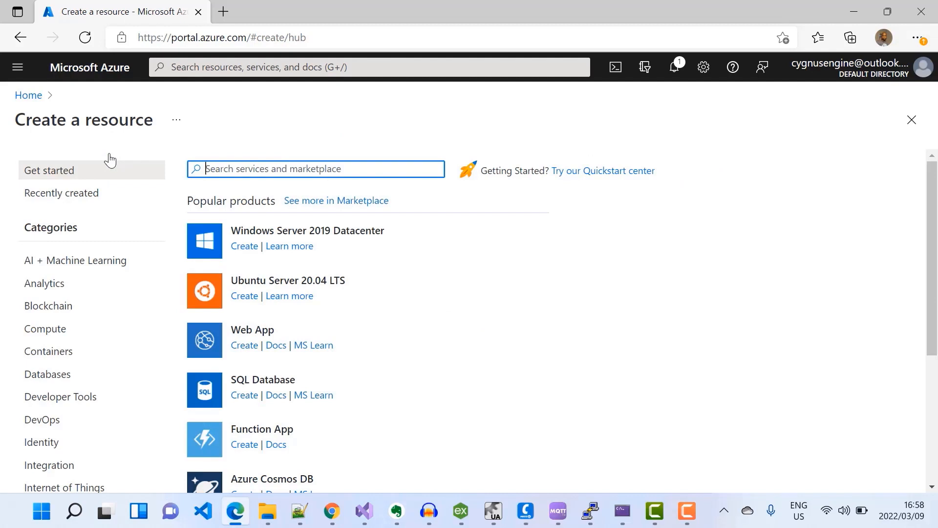
pyautogui.write('time series insights')
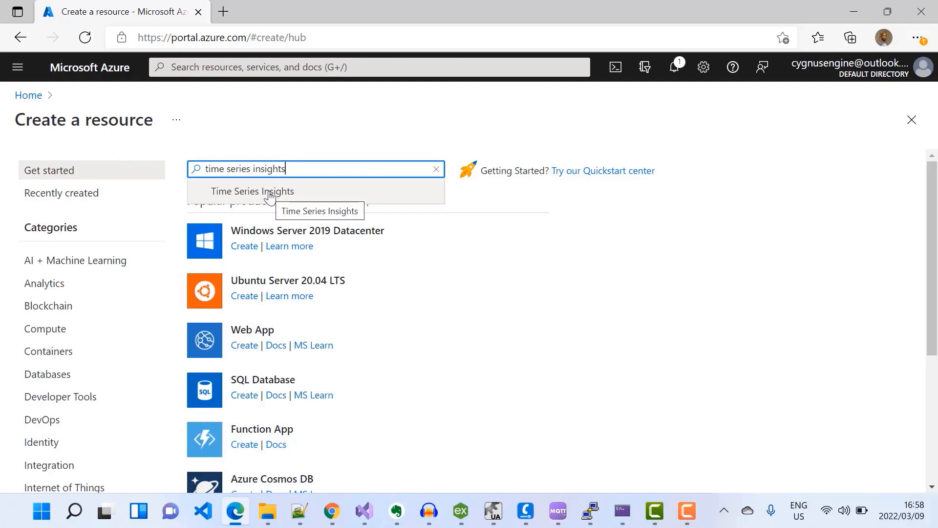
pyautogui.click(271, 194)
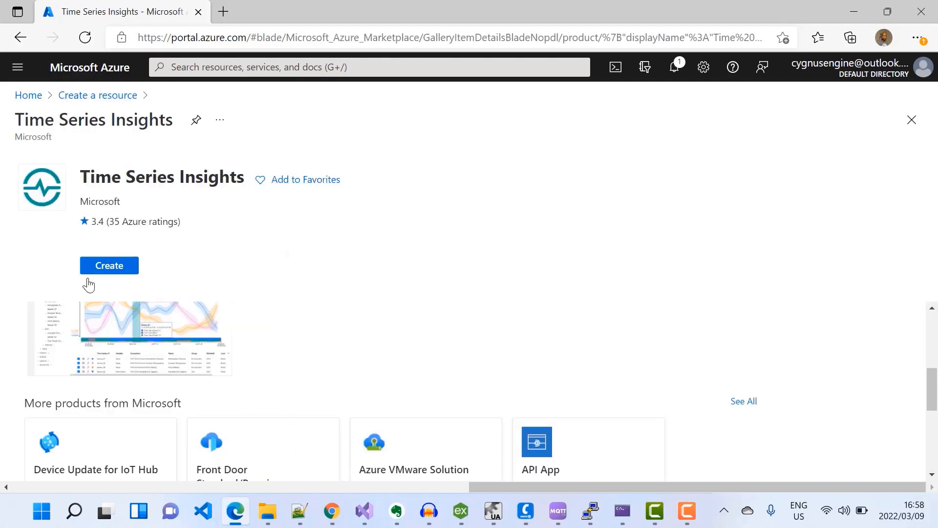
pyautogui.click(109, 266)
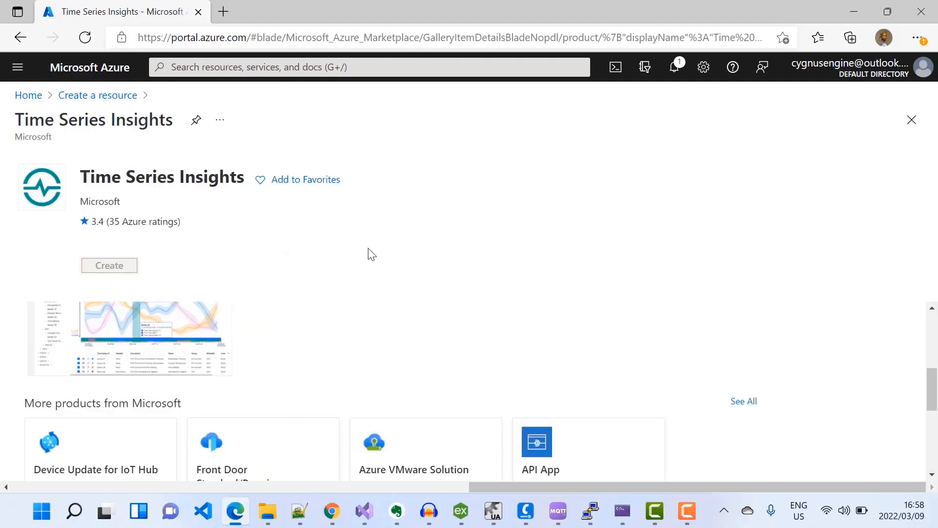
# Select the hivemq_demo resource group and name the TSI environment hivemqdemo_tsi.
pyautogui.scroll(-2, 367, 253)
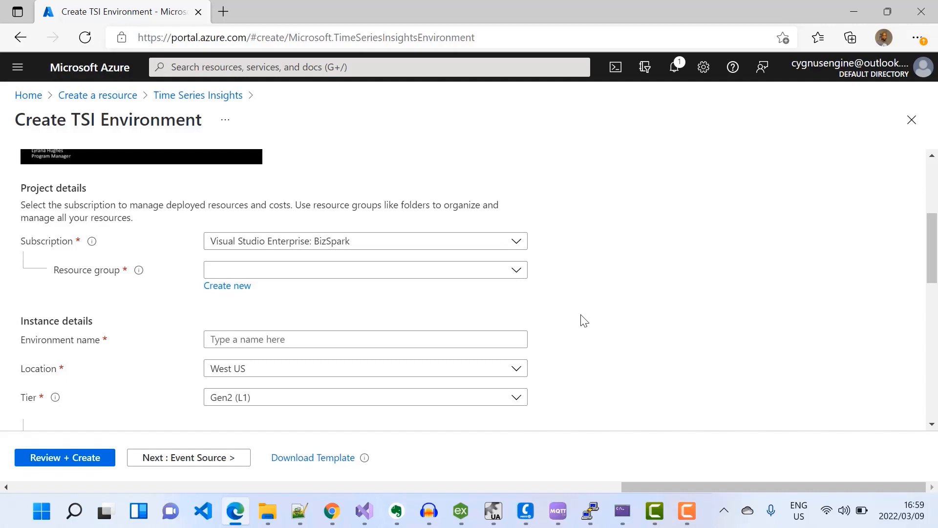
pyautogui.click(517, 270)
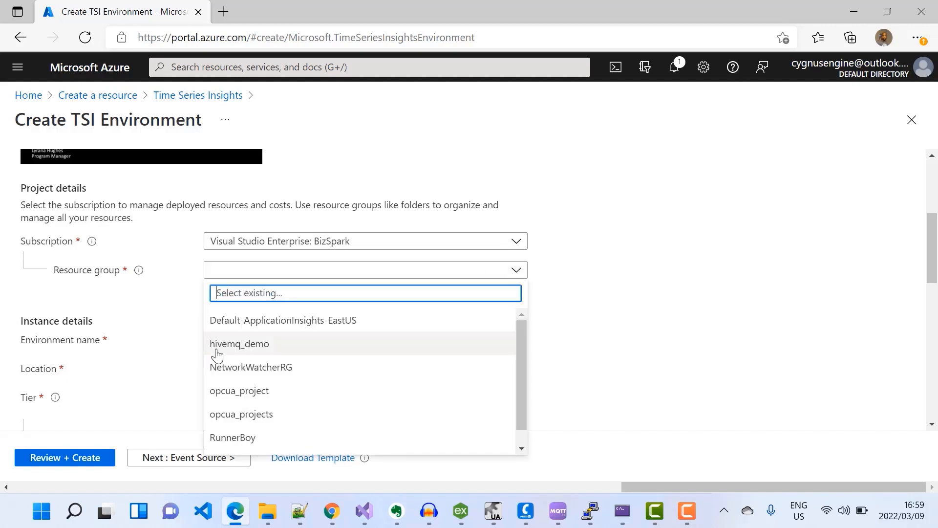
pyautogui.click(241, 345)
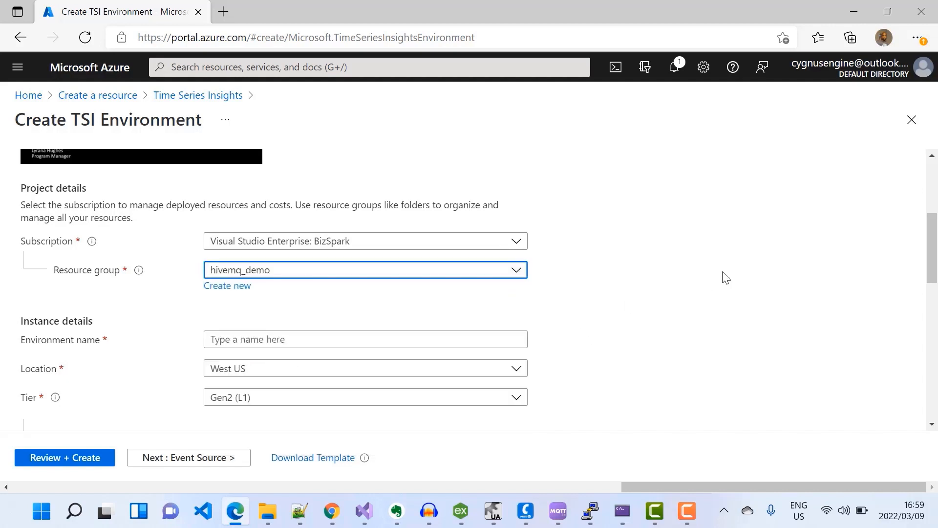
pyautogui.scroll(-2, 725, 278)
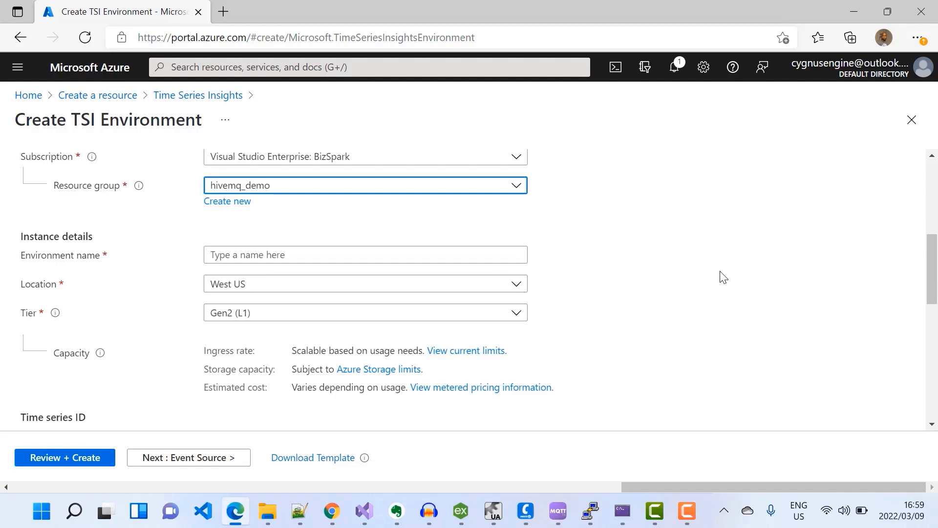
pyautogui.click(221, 256)
pyautogui.write('hivemqdemo_tsi')
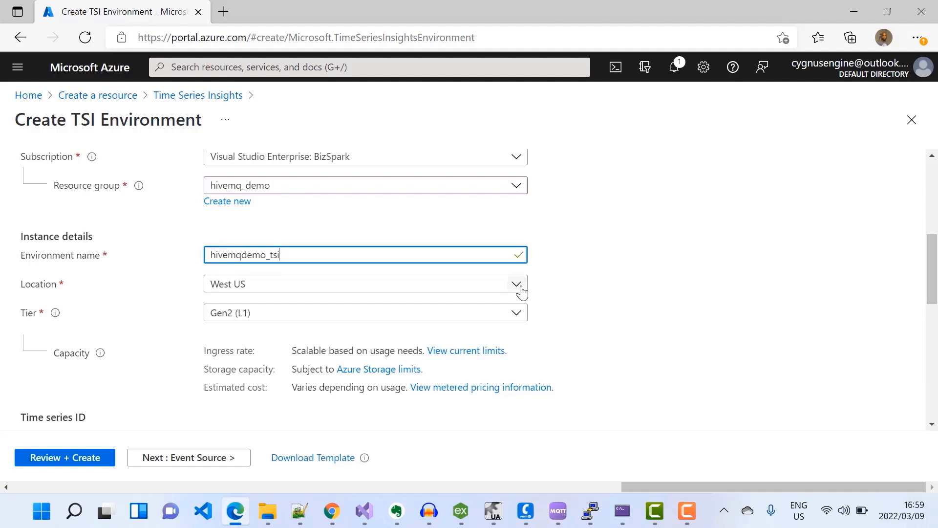
# Set the environment location to East US and the Time Series ID property name to deviceId.
pyautogui.click(521, 291)
pyautogui.scroll(3, 428, 411)
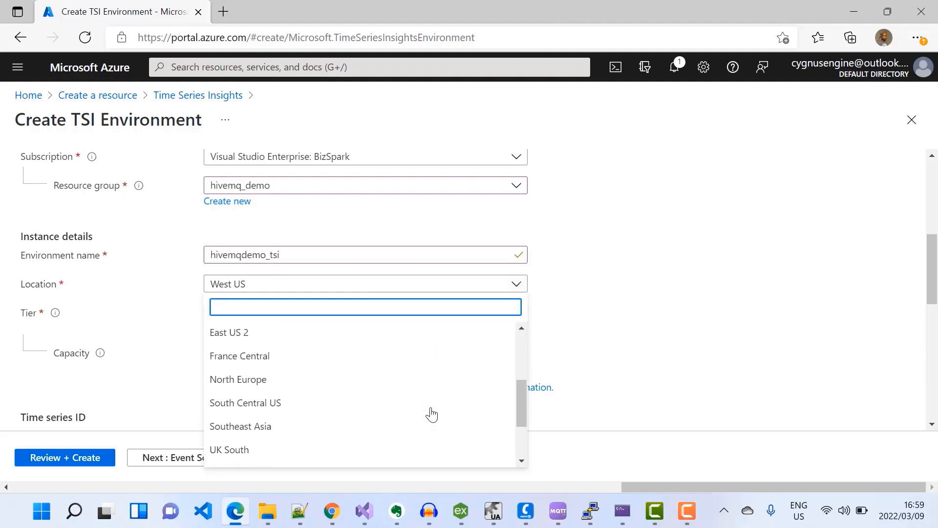
pyautogui.scroll(1, 433, 410)
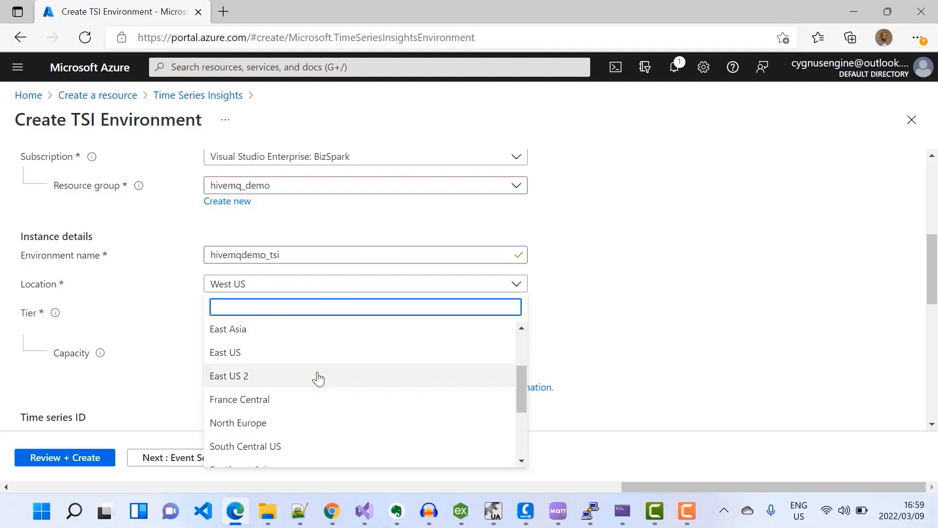
pyautogui.click(254, 354)
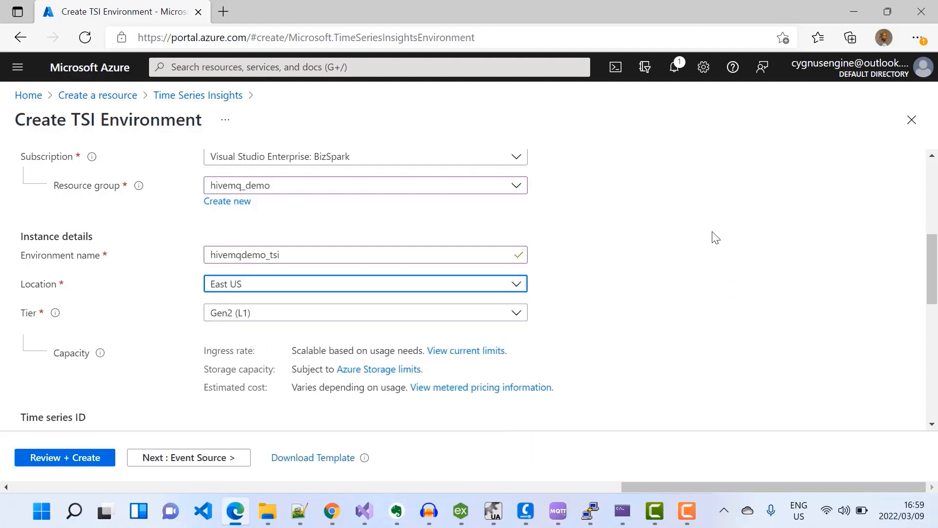
pyautogui.scroll(-3, 716, 237)
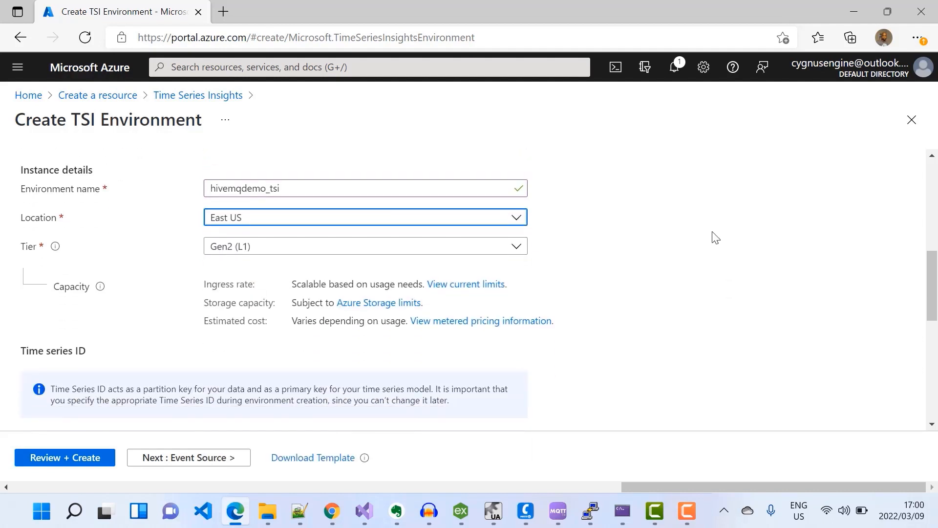
pyautogui.scroll(-5, 716, 237)
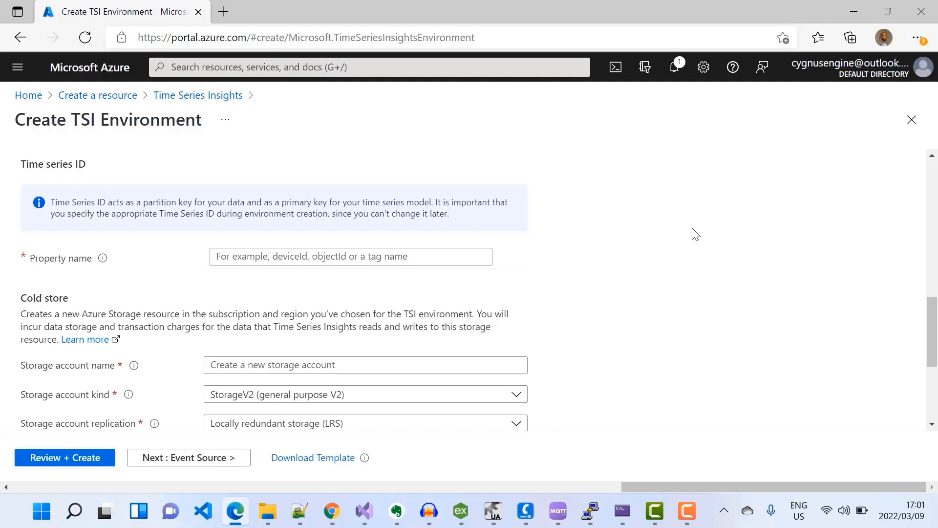
pyautogui.click(338, 258)
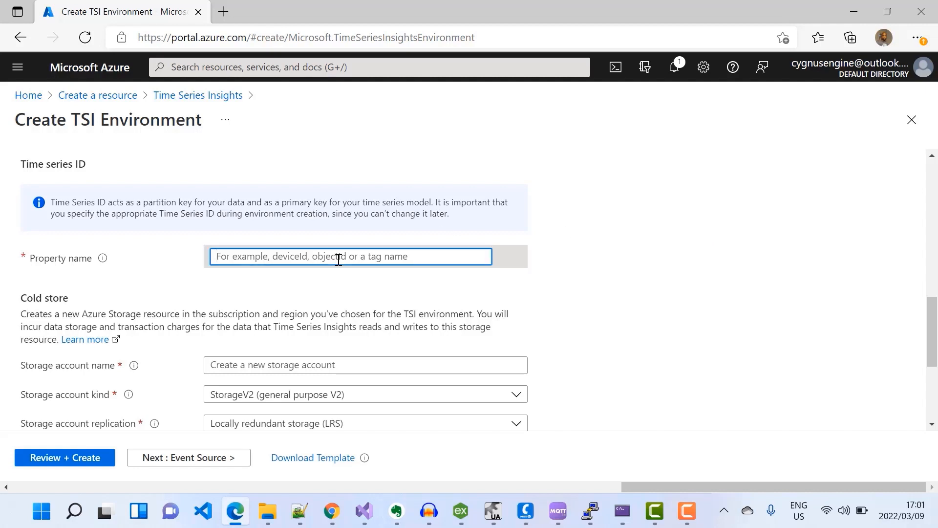
pyautogui.write('deviceId')
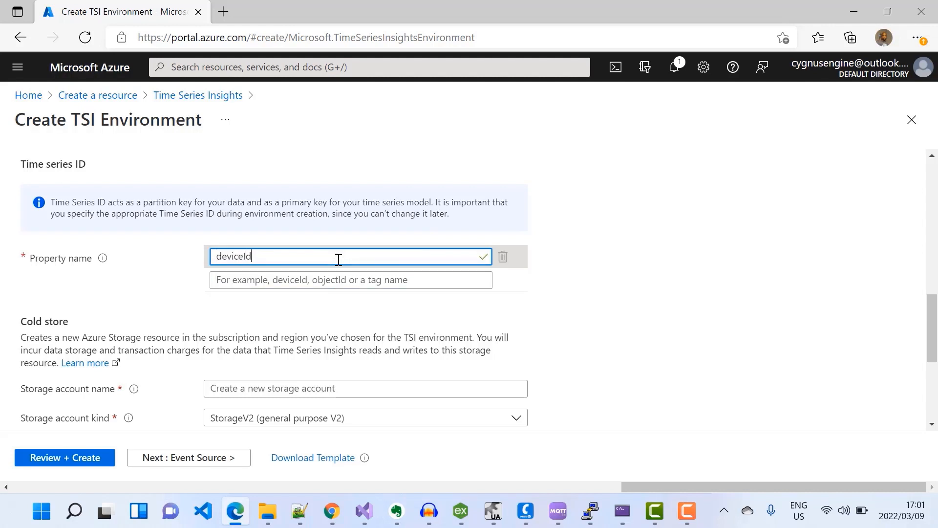
# Name the cold store storage account hivemqdemostorage and continue to the Event Source settings.
pyautogui.click(669, 296)
pyautogui.scroll(-2, 674, 295)
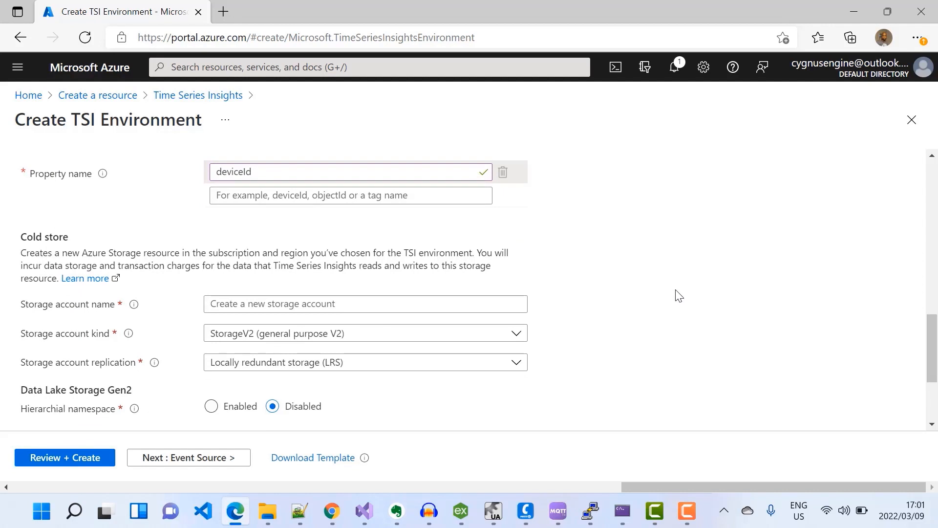
pyautogui.click(255, 304)
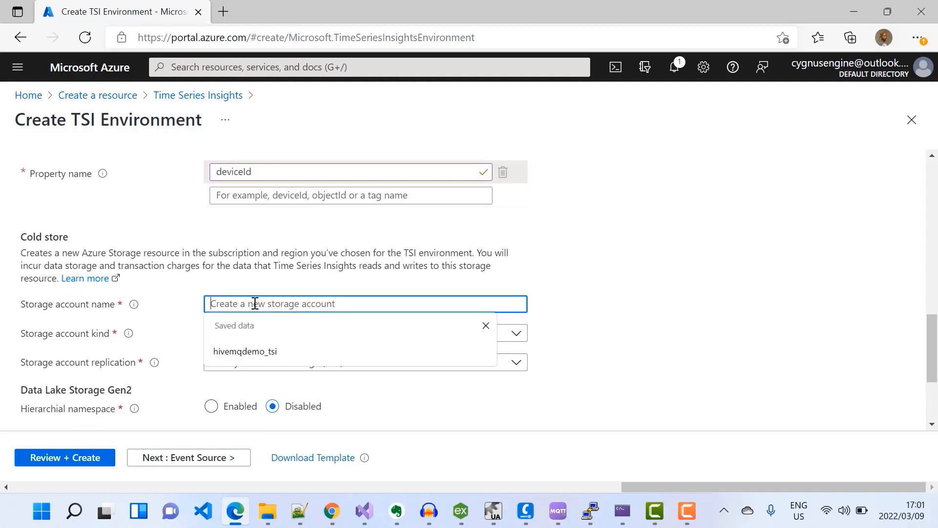
pyautogui.write('hivemqdemostorage')
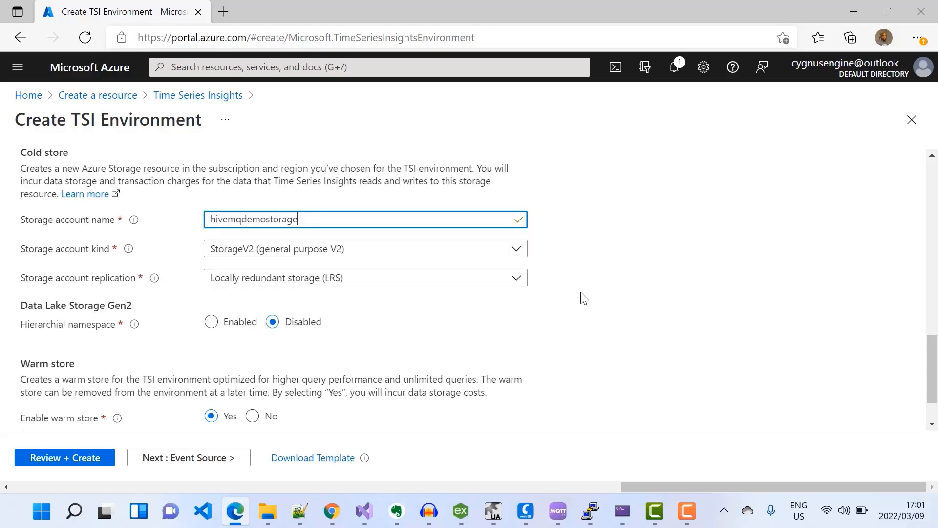
pyautogui.scroll(-1, 584, 298)
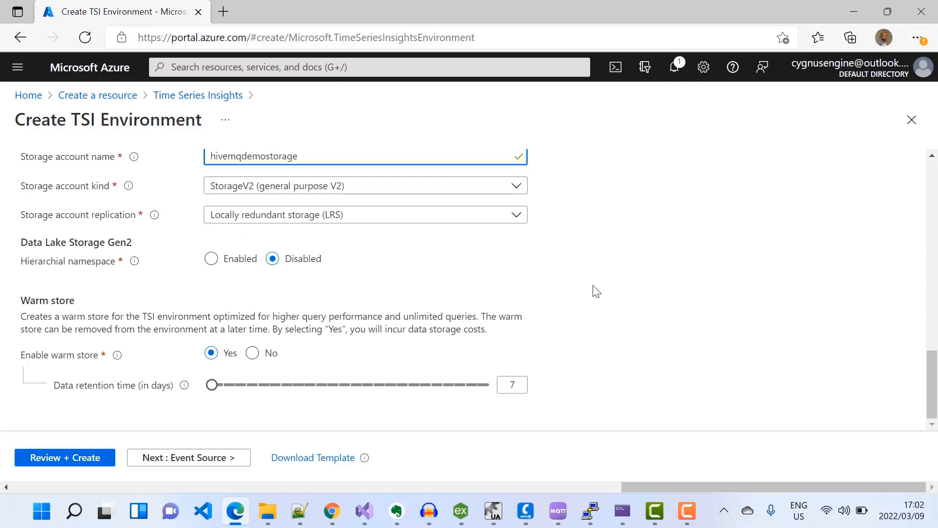
pyautogui.click(193, 457)
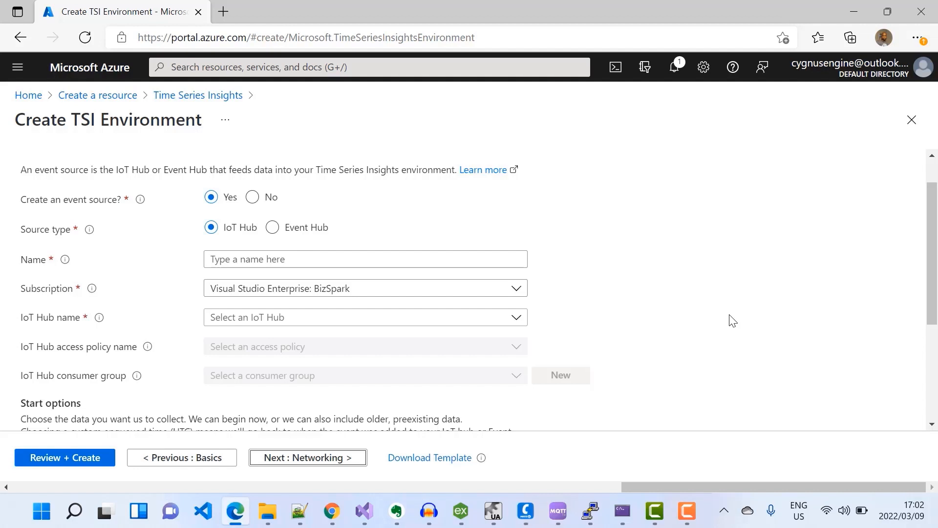
# Configure an Event Hub event source named hivemqdemo_eventhub_to_tsi using the hivemqdemo namespace.
pyautogui.click(272, 229)
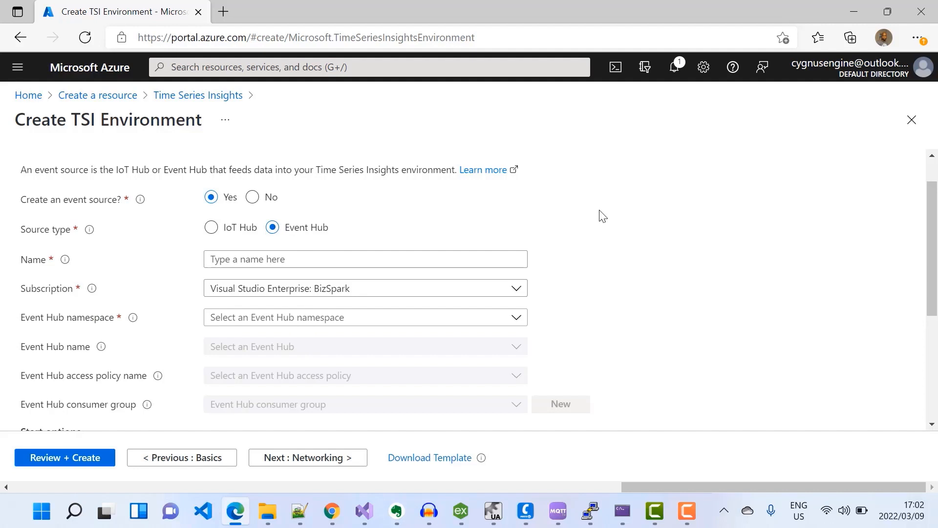
pyautogui.click(220, 259)
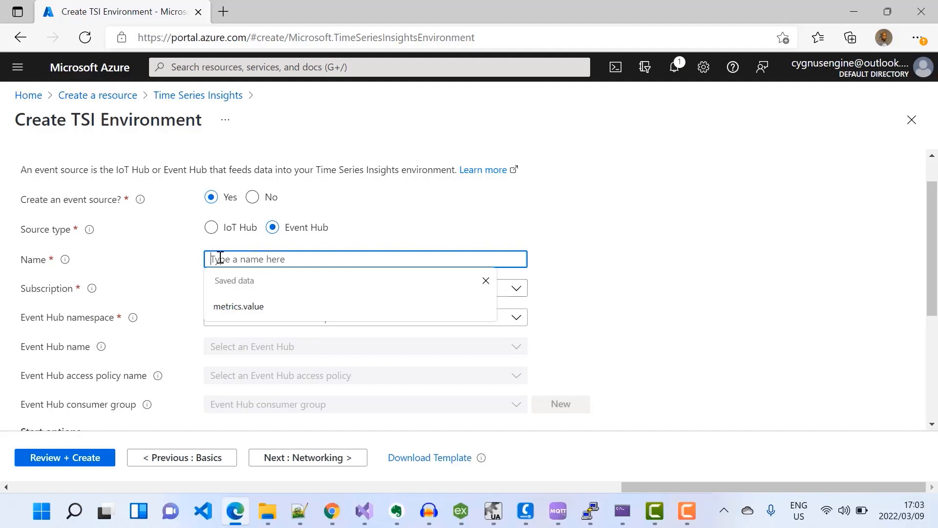
pyautogui.write('hivemqdemo_eventhub_to_tsi')
pyautogui.scroll(-1, 684, 271)
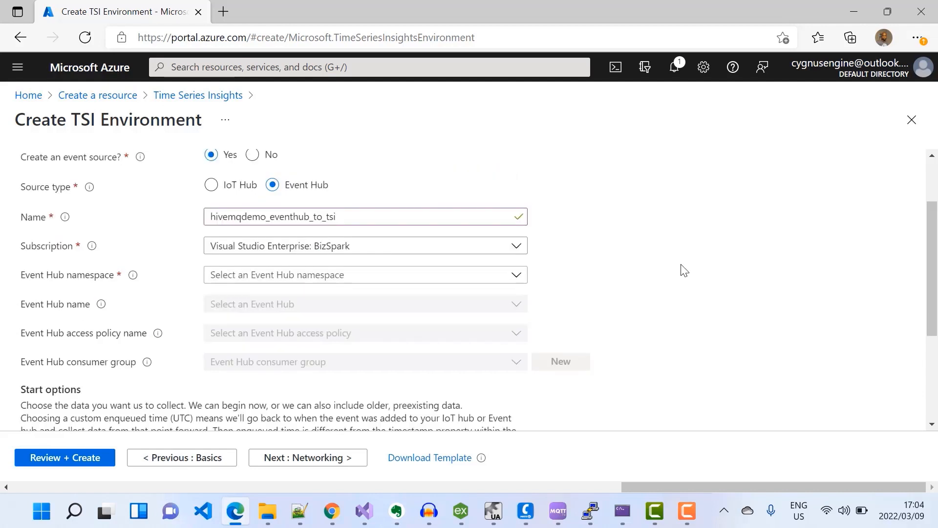
pyautogui.scroll(-1, 684, 270)
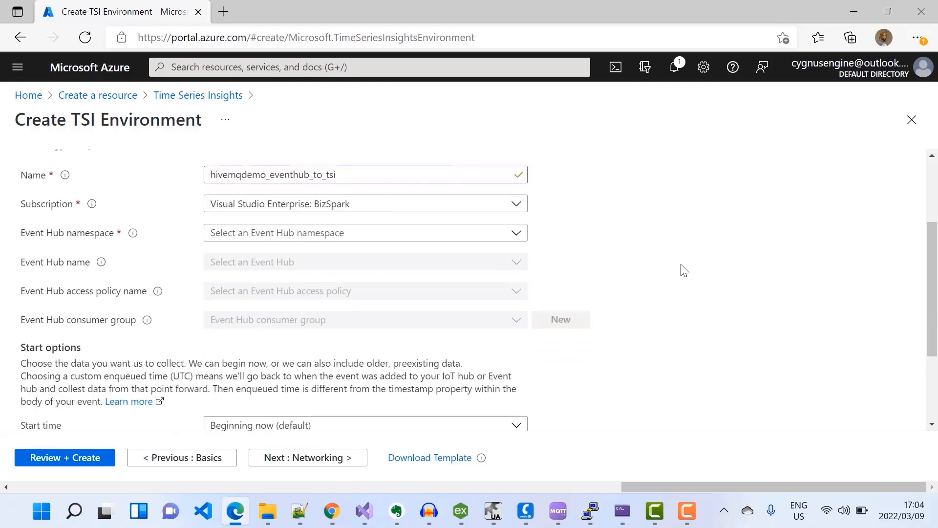
pyautogui.click(518, 238)
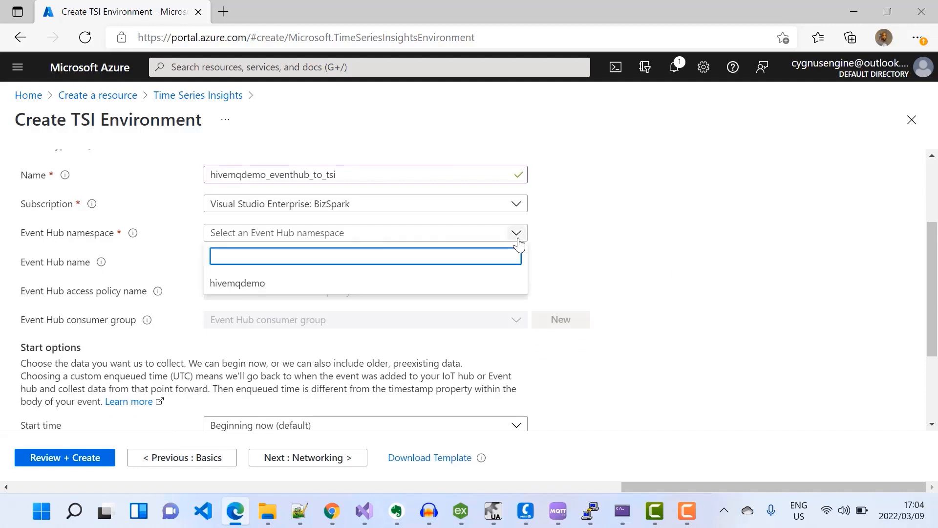
pyautogui.click(260, 285)
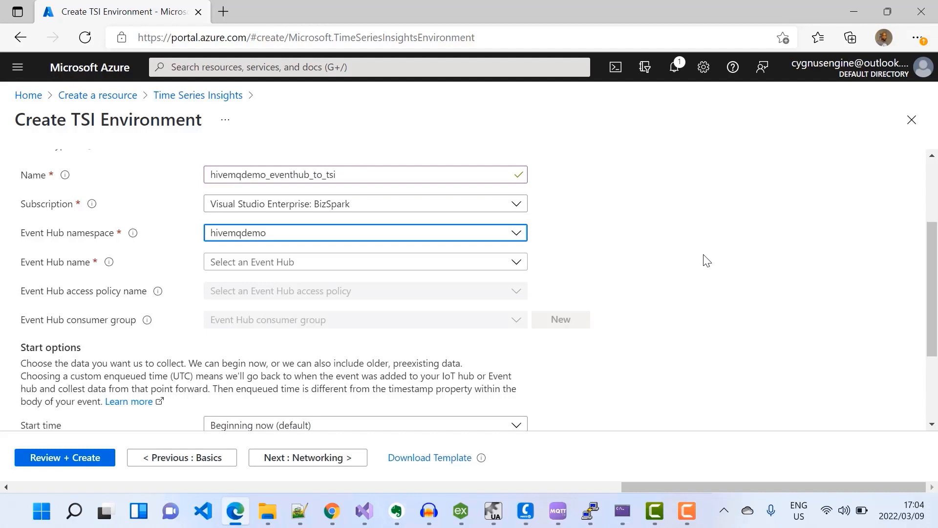
# Select the hivemq-inbound event hub, the hivemq-extension access policy and the hivemqdemo_eventhub_tsi_stream consumer group.
pyautogui.click(516, 266)
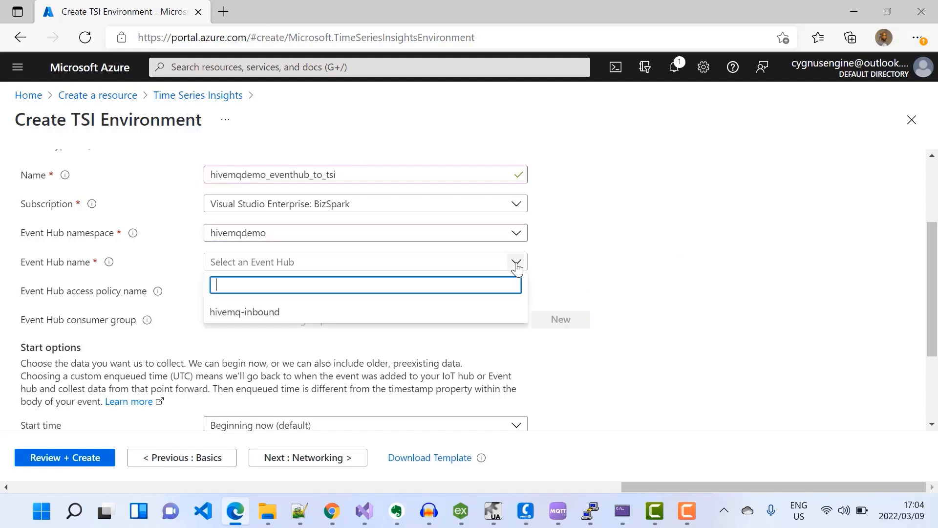
pyautogui.click(254, 313)
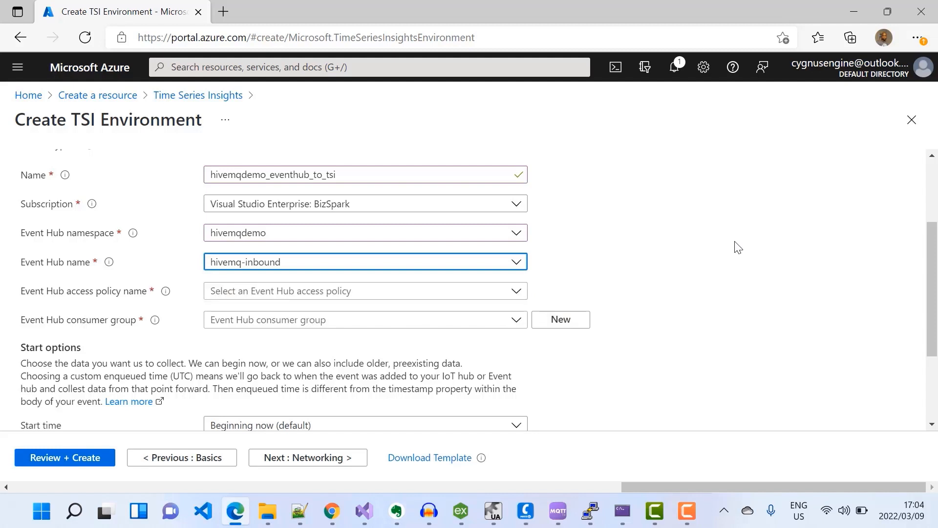
pyautogui.click(515, 291)
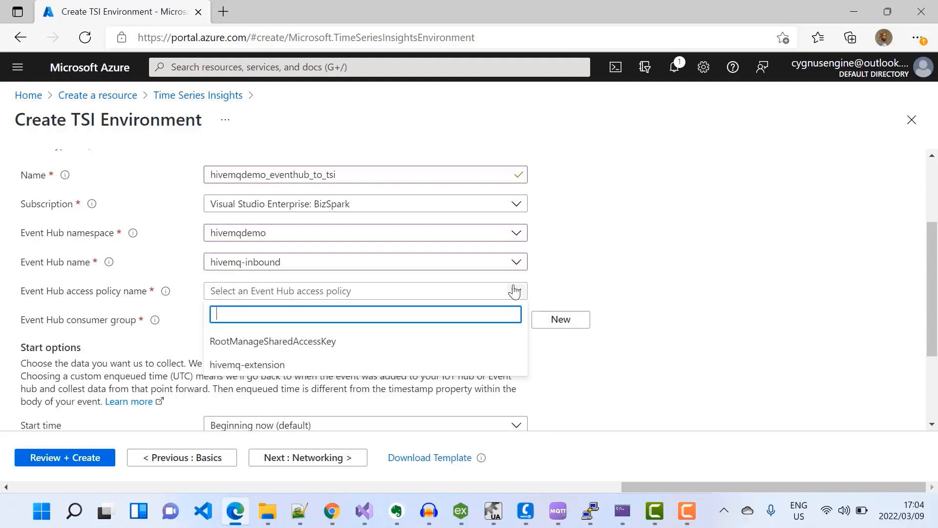
pyautogui.click(270, 368)
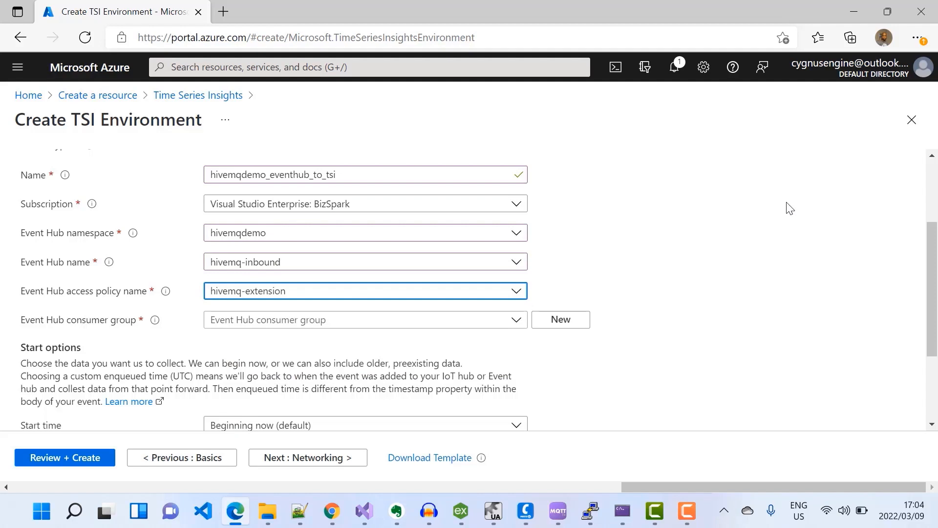
pyautogui.scroll(-1, 790, 209)
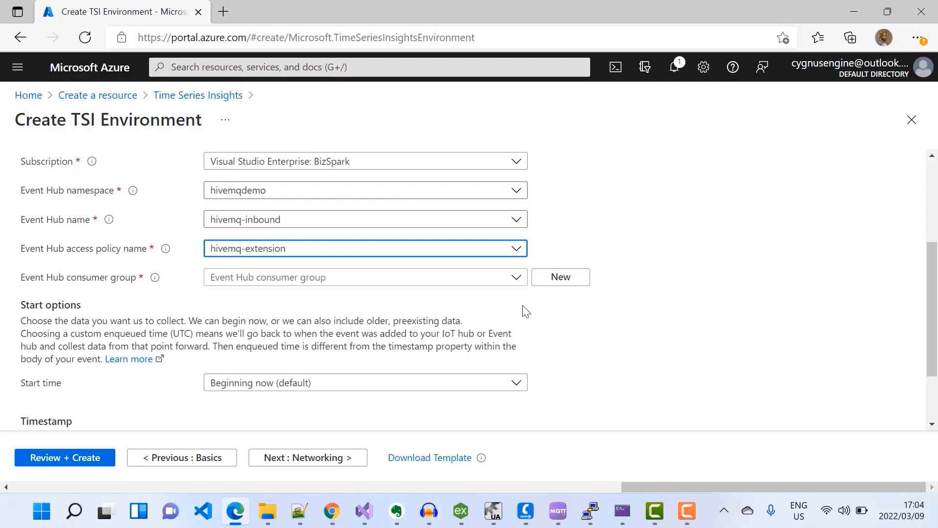
pyautogui.click(516, 278)
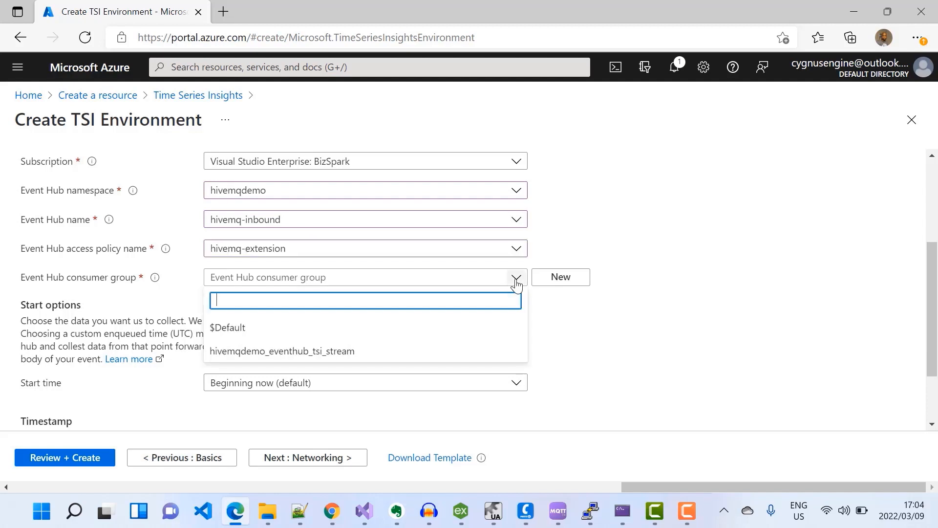
pyautogui.click(342, 350)
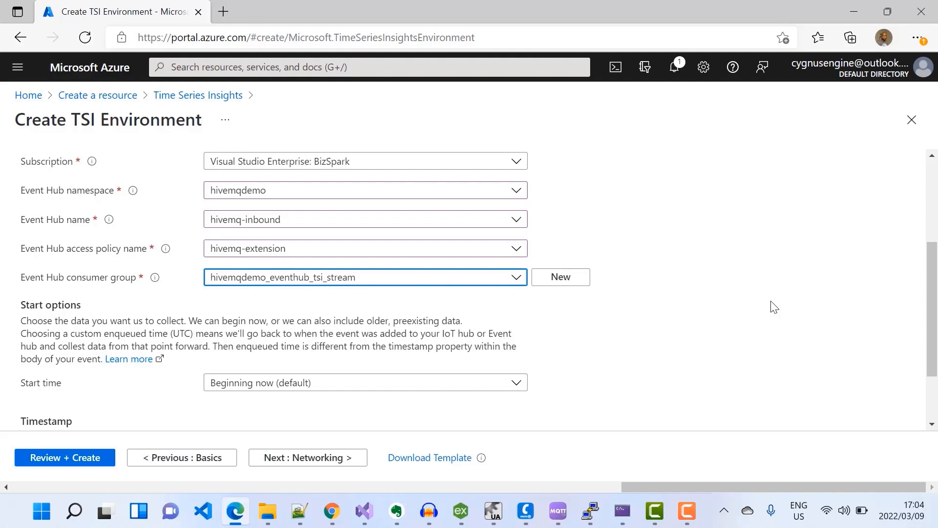
# Keep the default networking and tags, then review and create the TSI environment.
pyautogui.scroll(-2, 753, 290)
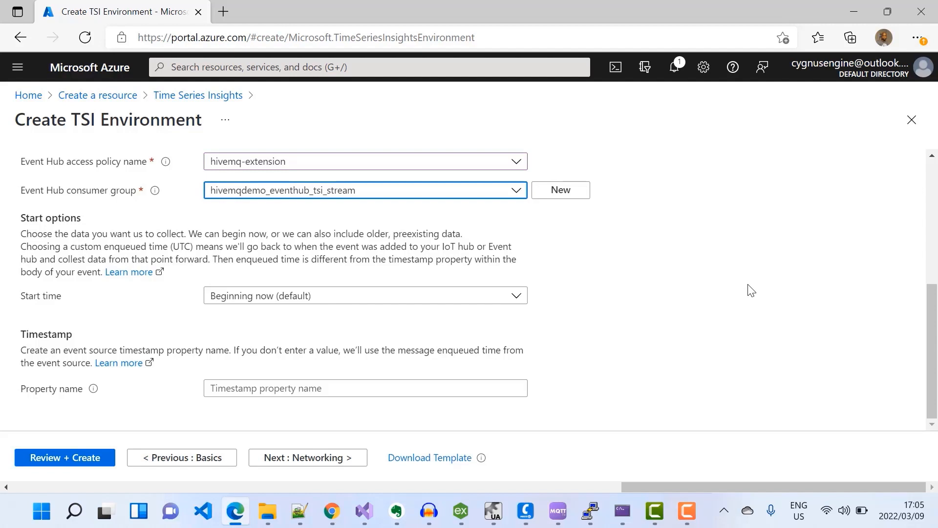
pyautogui.click(294, 457)
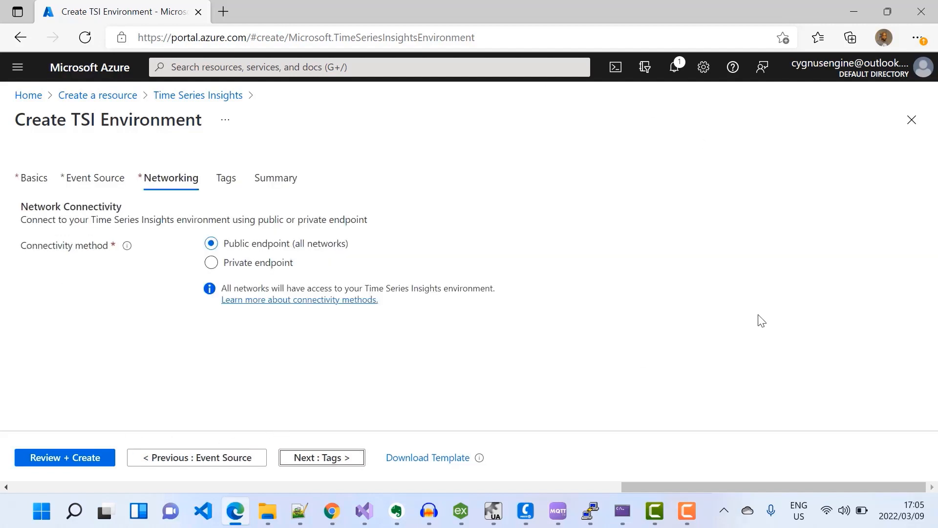
pyautogui.click(329, 457)
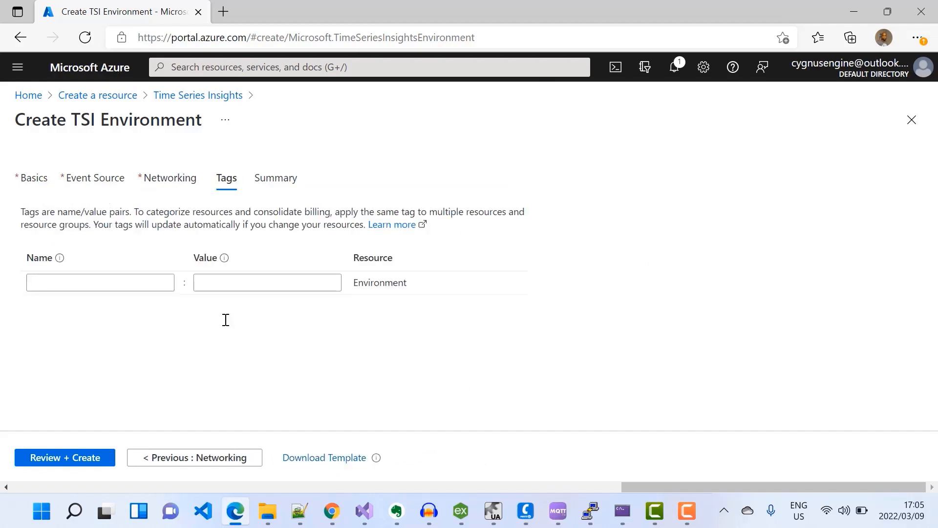
pyautogui.click(72, 459)
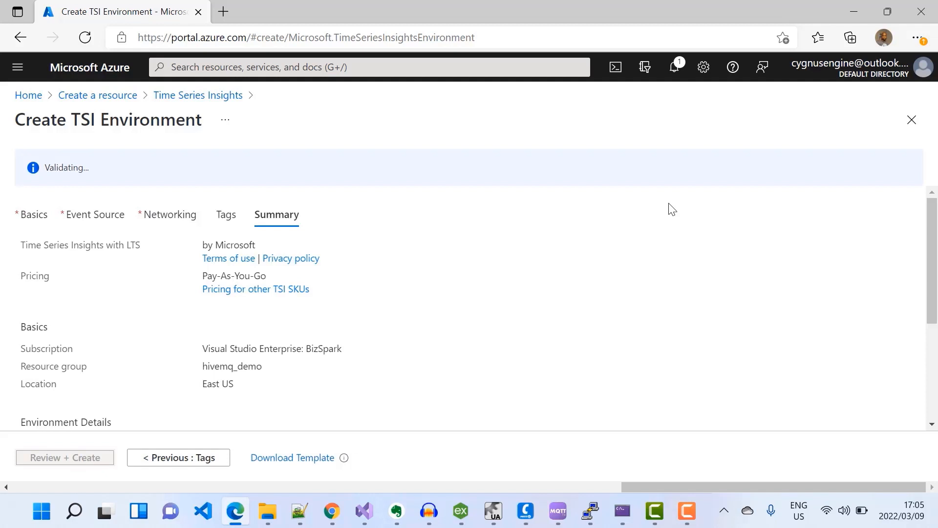
pyautogui.scroll(-3, 670, 209)
pyautogui.click(62, 463)
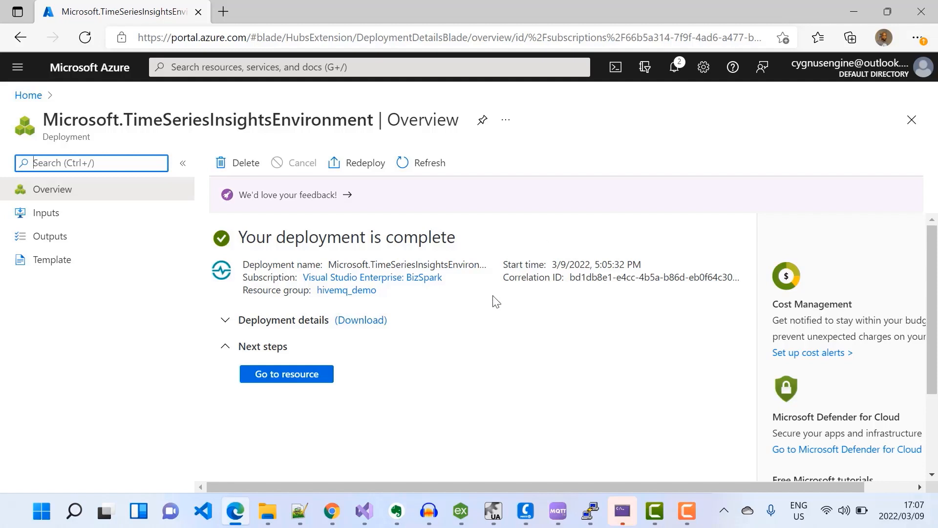
# Open the new environment in TSI Explorer and chart Plant A's ramp2 and EventCount variables.
pyautogui.click(282, 379)
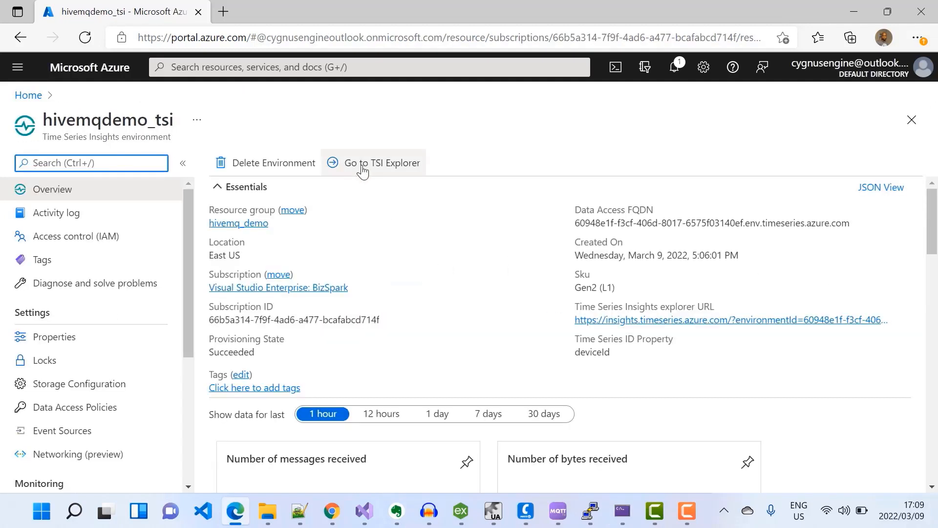
pyautogui.click(365, 167)
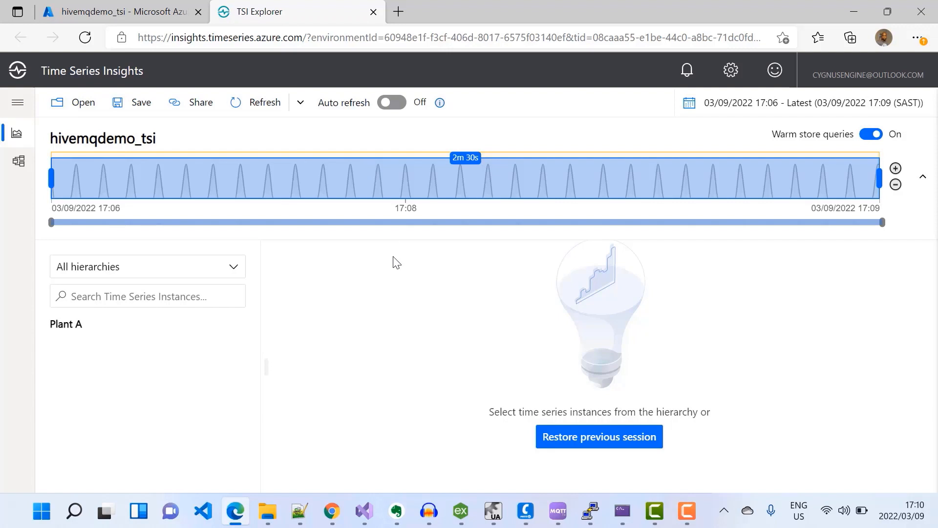
pyautogui.click(79, 331)
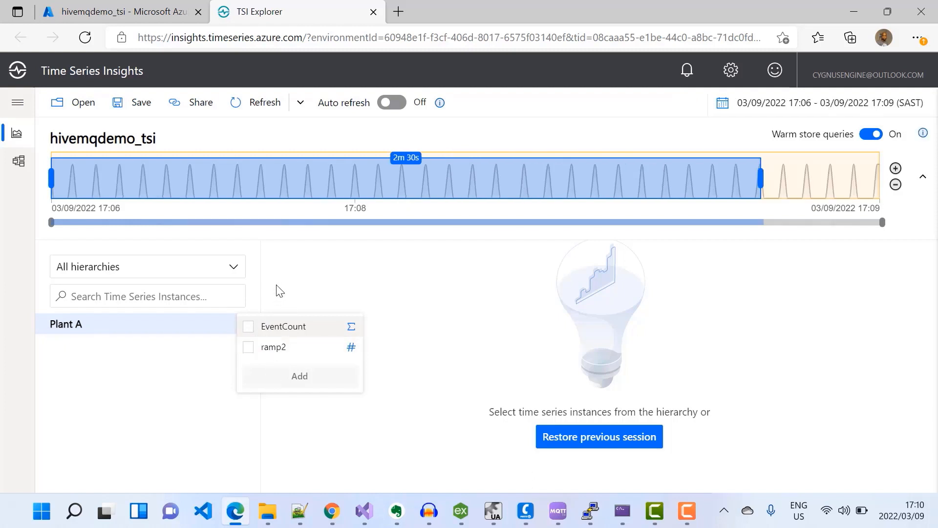
pyautogui.click(248, 348)
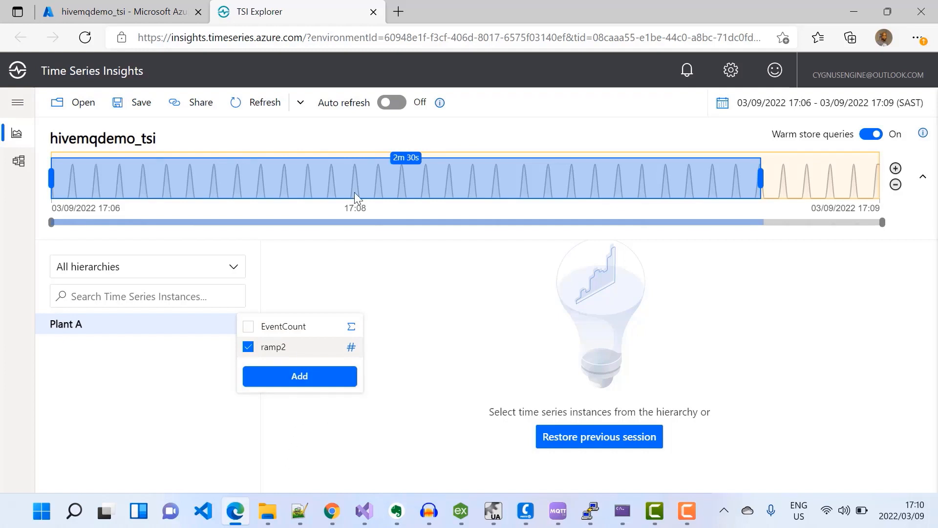
pyautogui.click(305, 381)
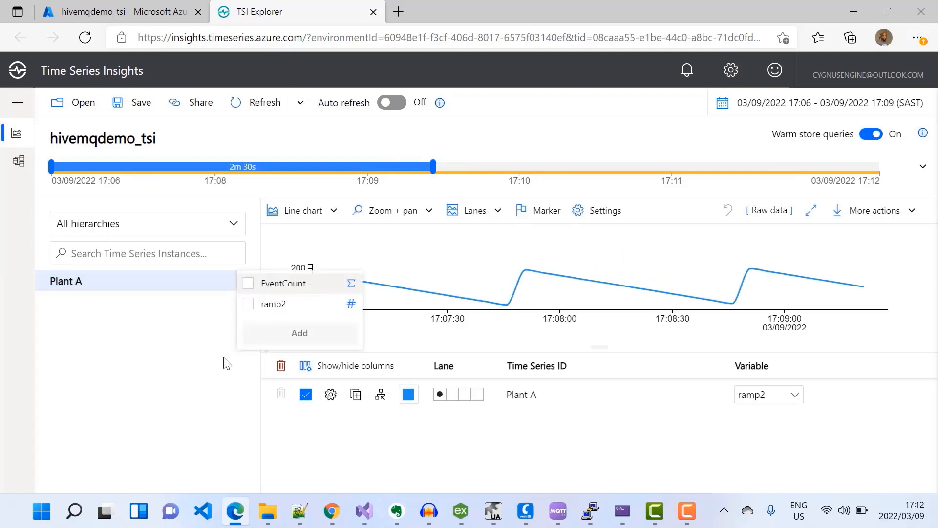
pyautogui.click(248, 283)
pyautogui.click(317, 341)
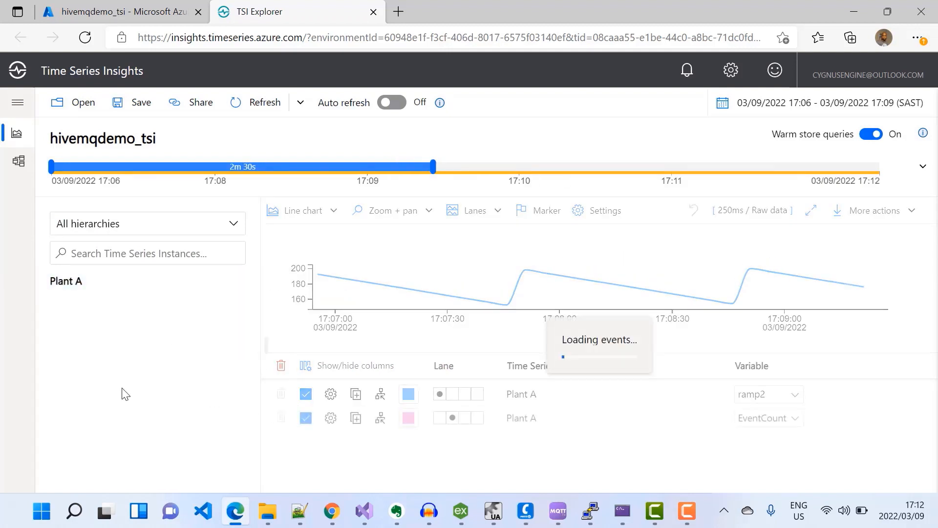